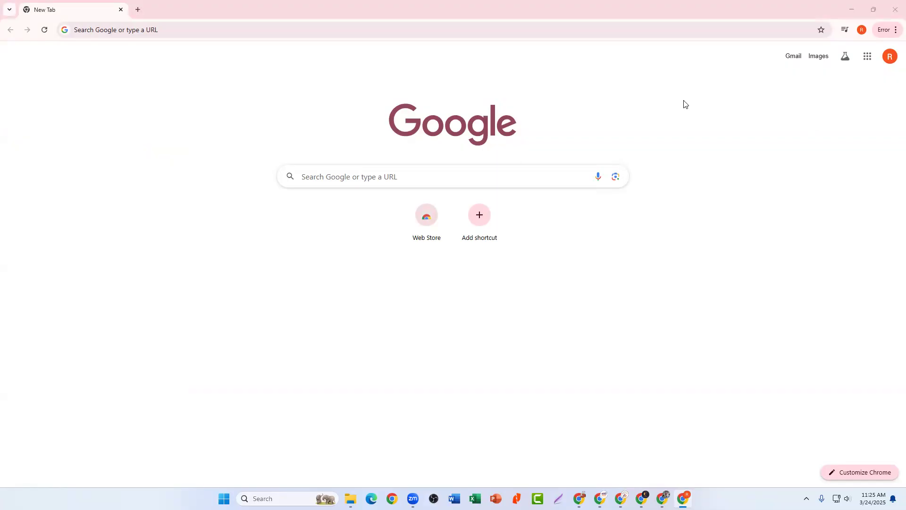
click(809, 121)
click(484, 215)
click(507, 316)
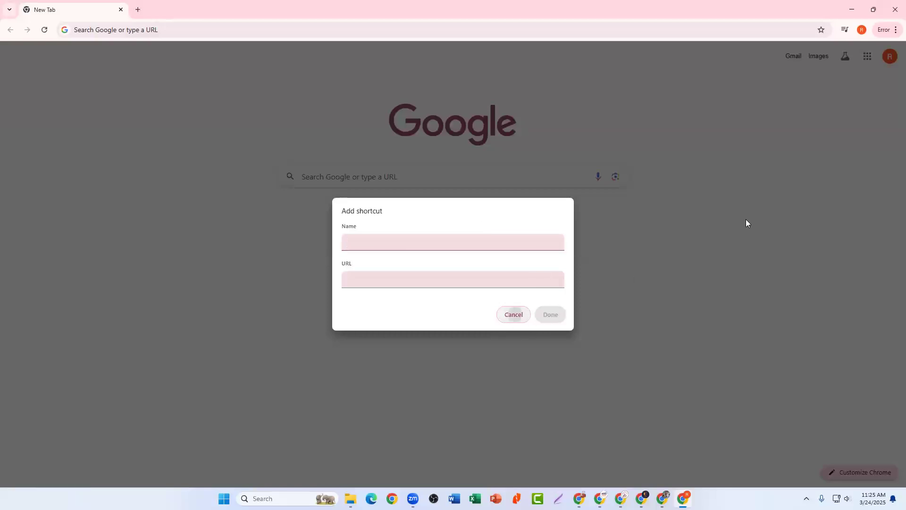
- Search Google for "youtube" and open the YouTube website from the results
click(382, 171)
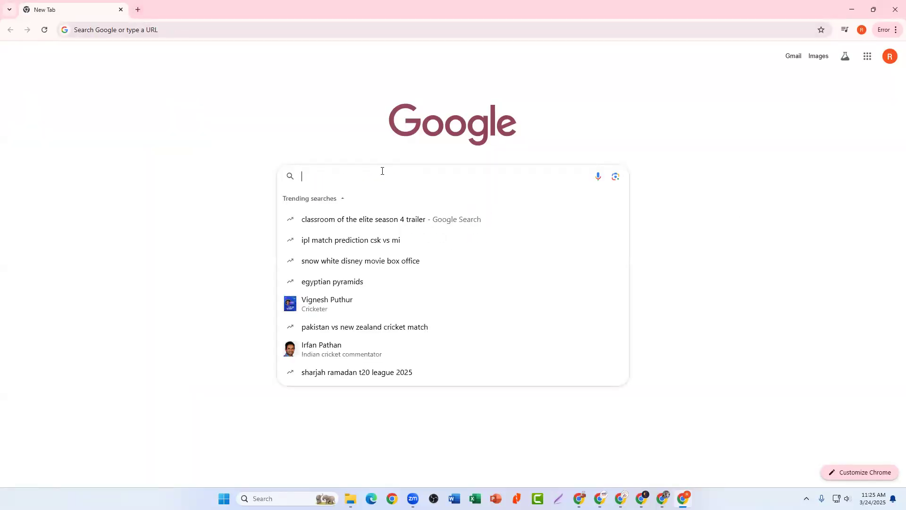
text(you)
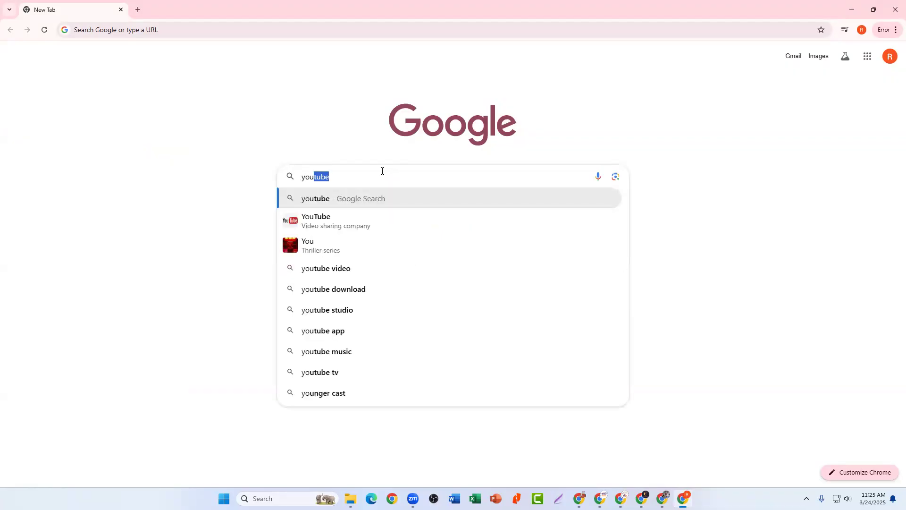
key(Return)
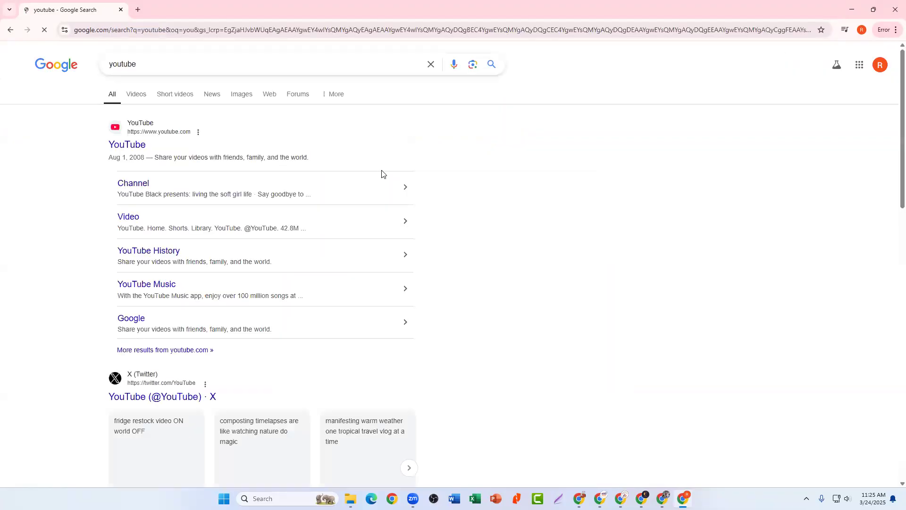
click(147, 142)
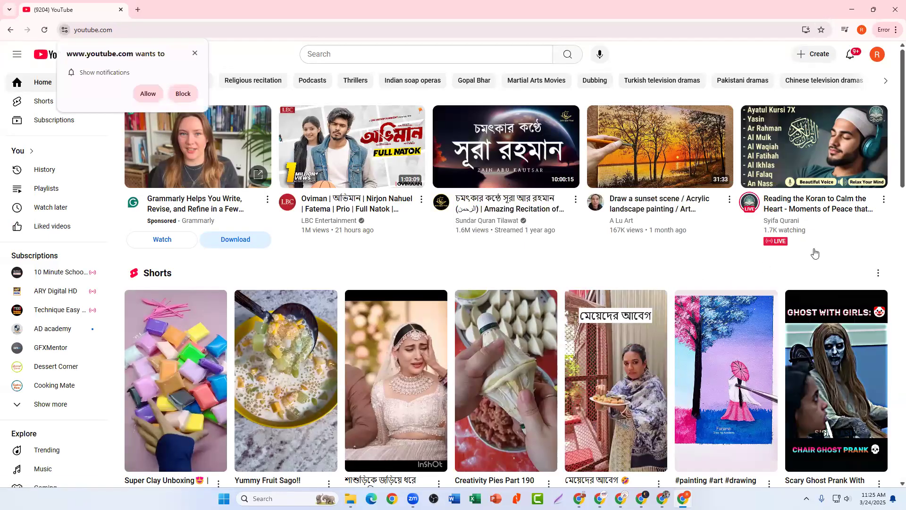
- Bring up the channel creation form through YouTube Studio, and dismiss both the form and the notification request
click(880, 56)
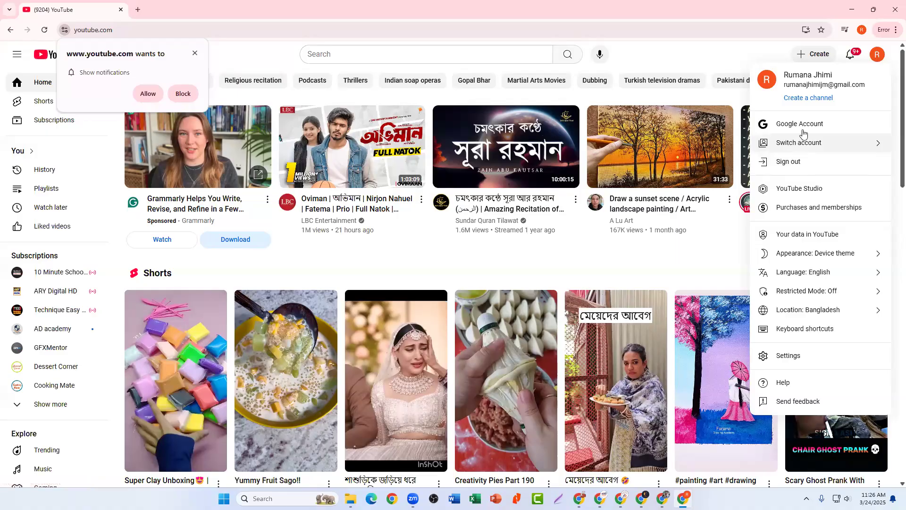
click(819, 190)
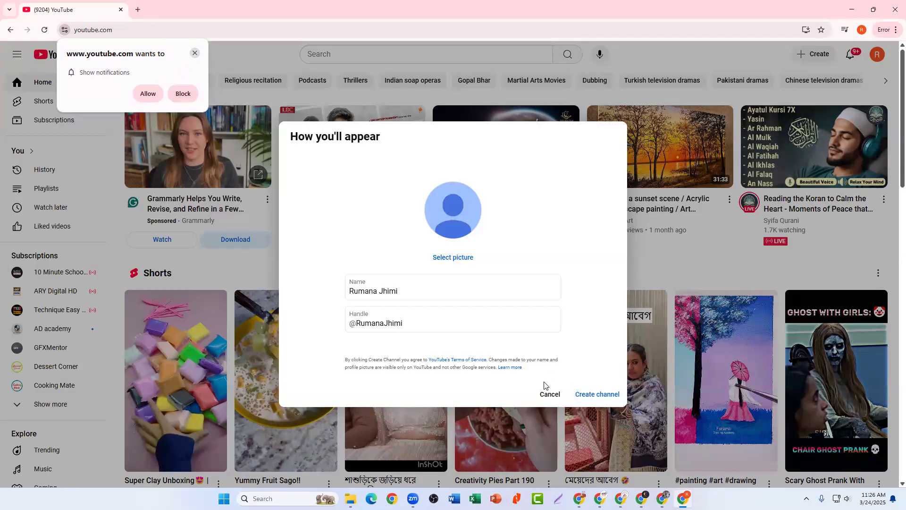
click(195, 55)
click(893, 225)
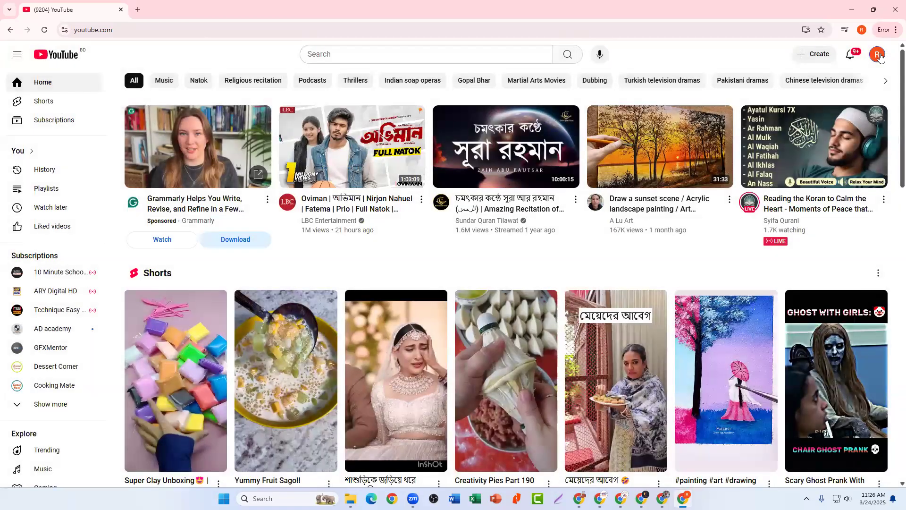
- View the YouTube account settings page and return to the home page
click(880, 56)
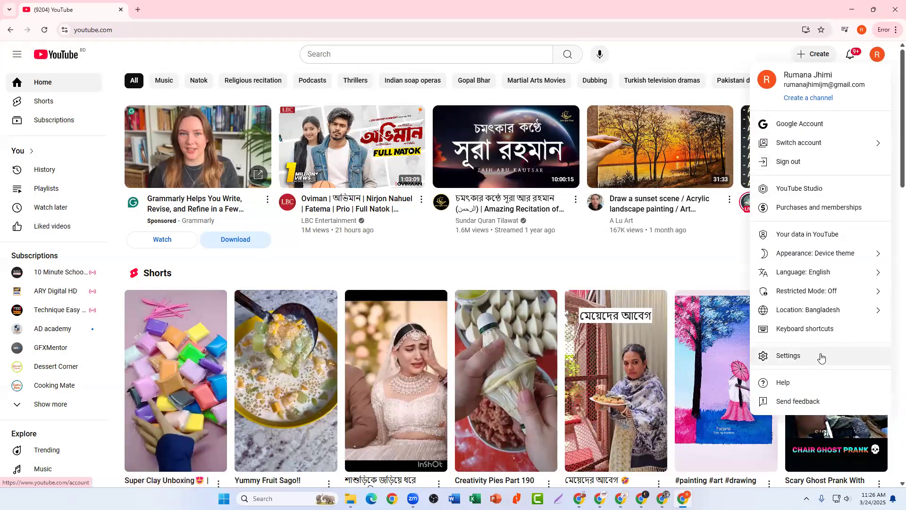
click(854, 355)
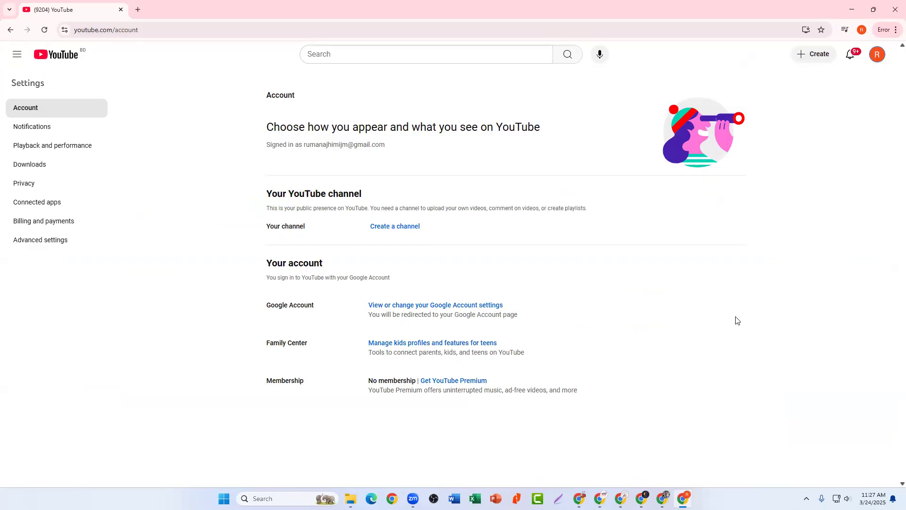
click(17, 55)
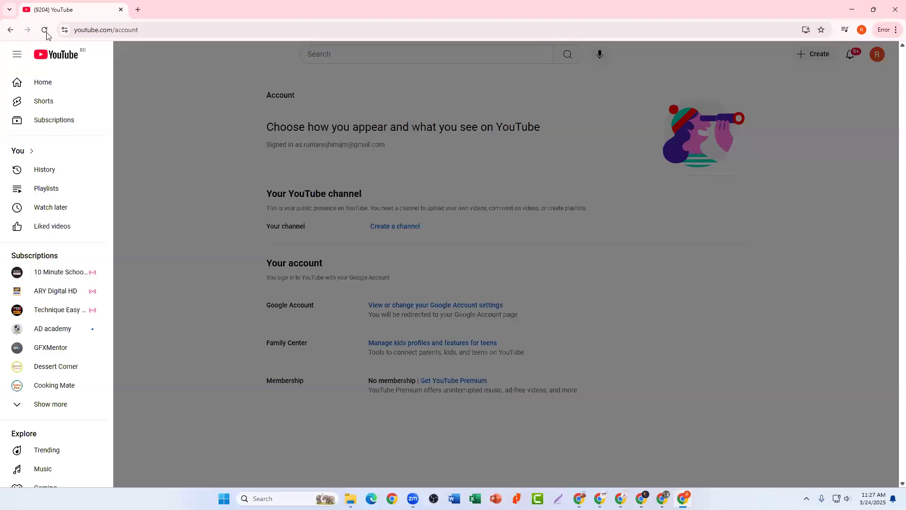
key(alt+Left)
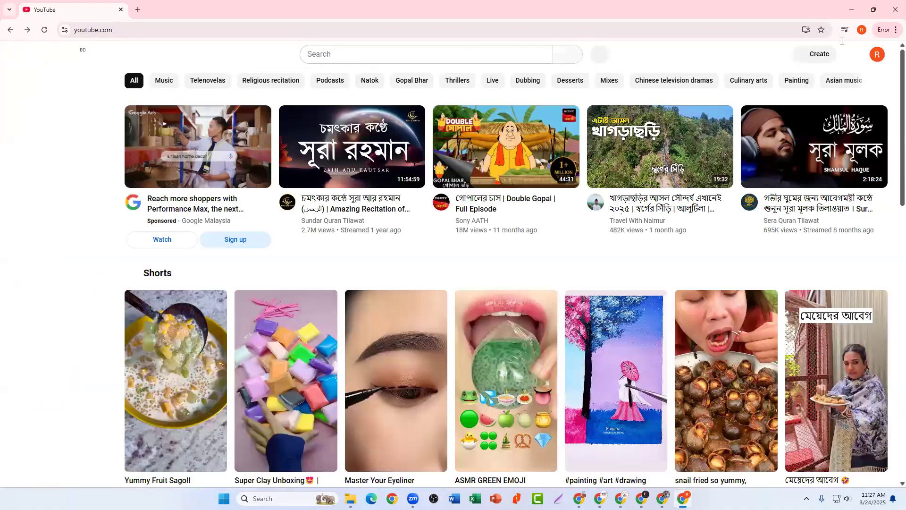
- Open the YouTube account settings in a new tab and its channel creation form in another tab
click(878, 54)
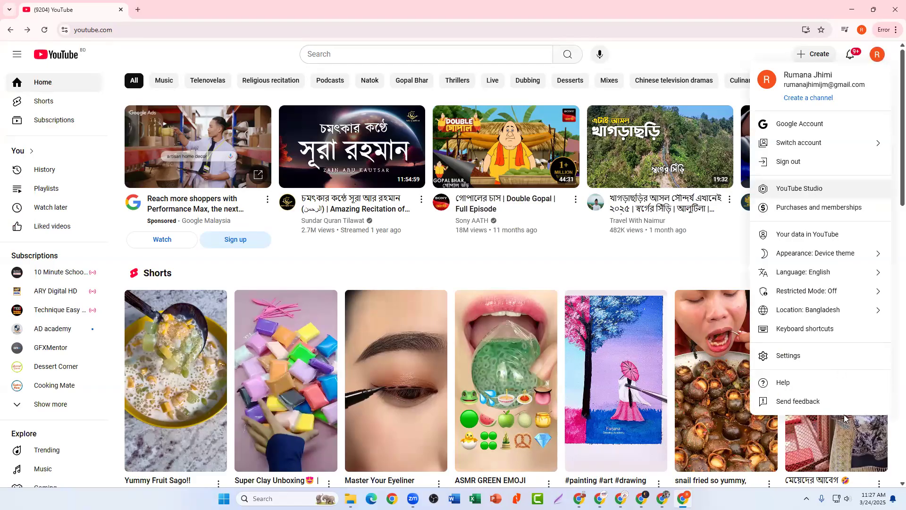
middle_click(827, 361)
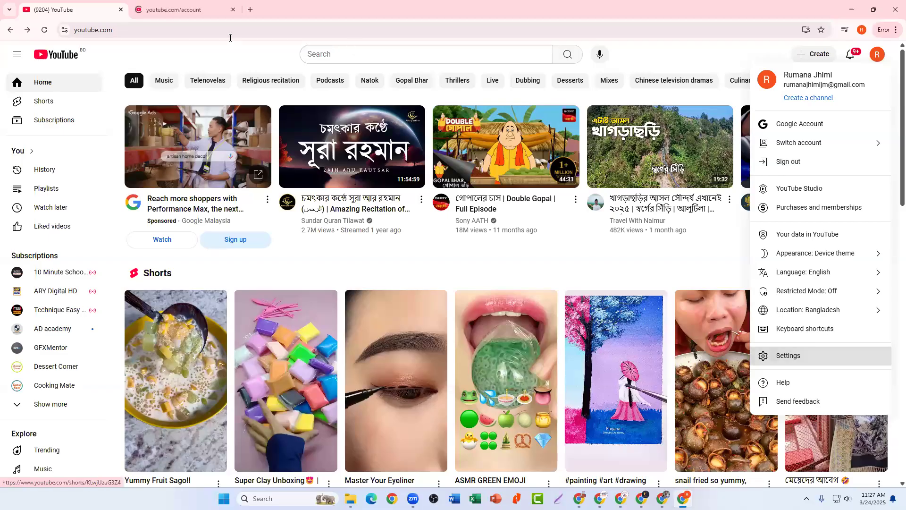
click(184, 9)
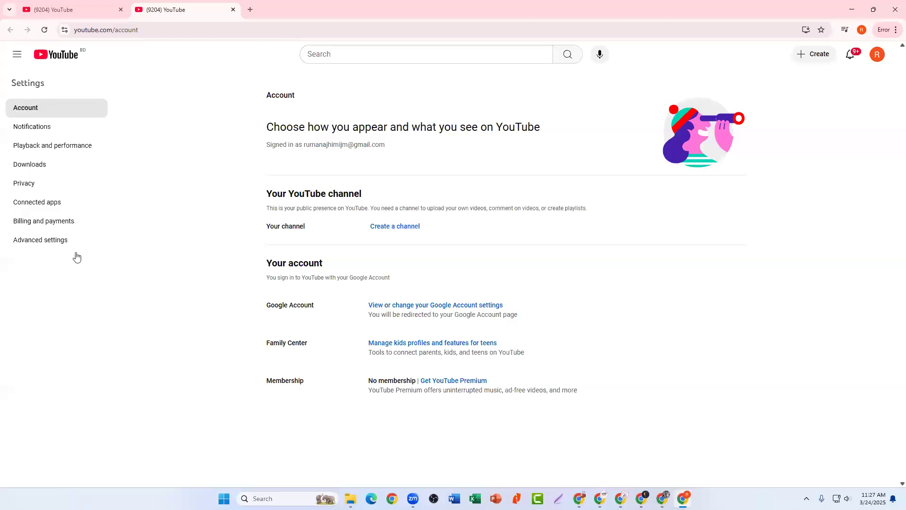
ctrl+click(399, 226)
click(295, 8)
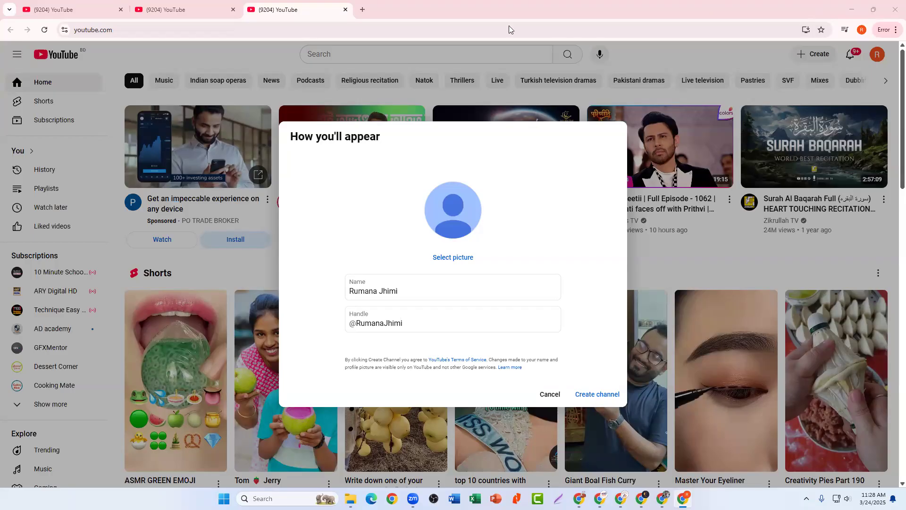
- Open YouTube in a fourth browser tab by reusing the earlier "youtube" Google search
key(ctrl+t)
click(534, 346)
click(417, 170)
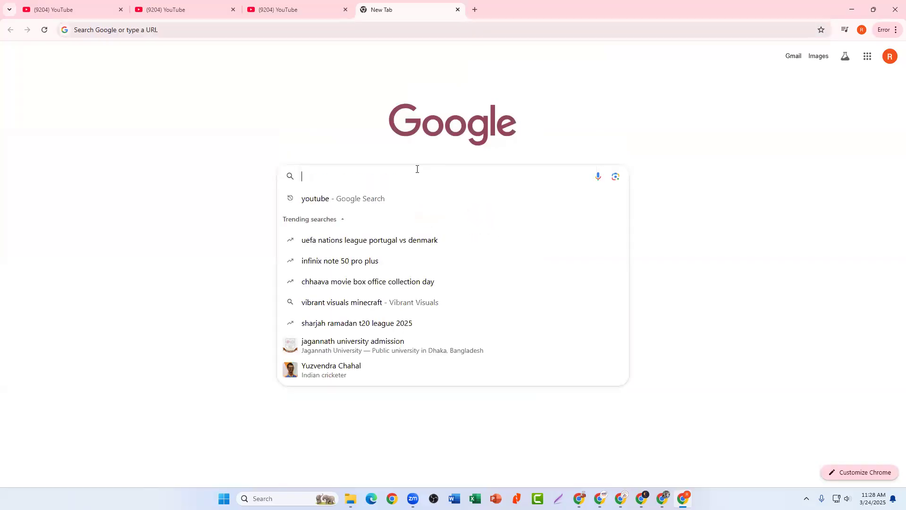
click(333, 199)
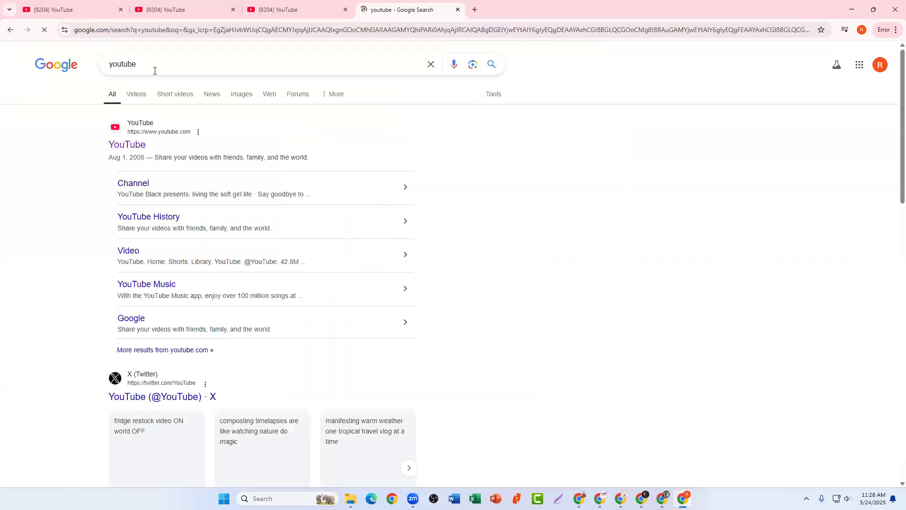
click(128, 145)
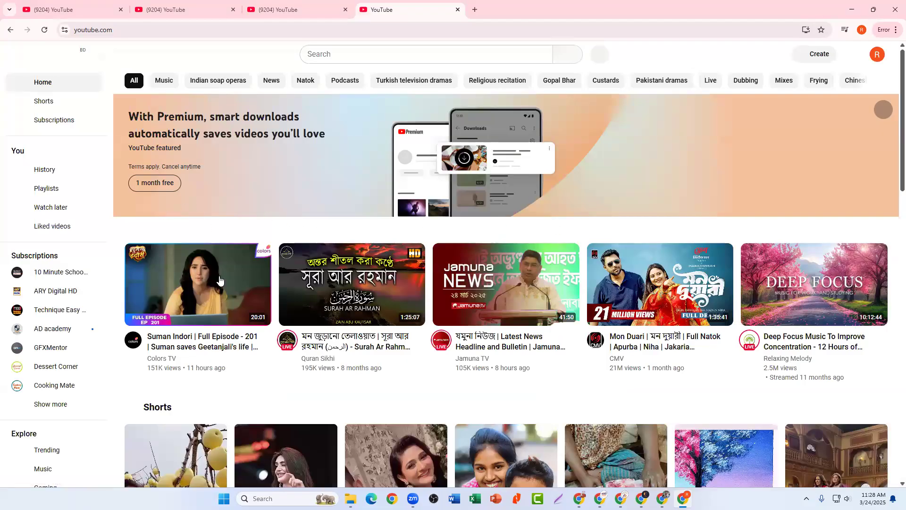
- Browse the recommended videos and Shorts in the YouTube home feed
scroll(531, 323, down, 4)
scroll(390, 304, down, 3)
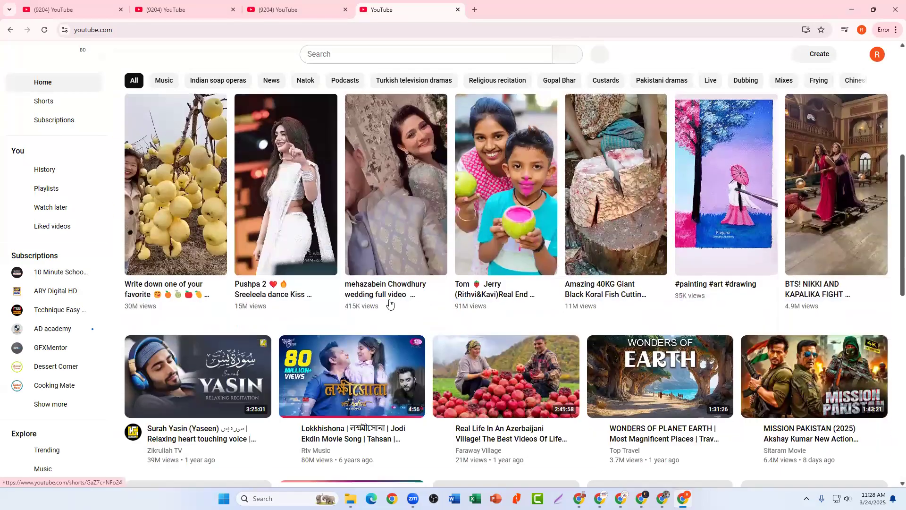
scroll(390, 307, down, 1)
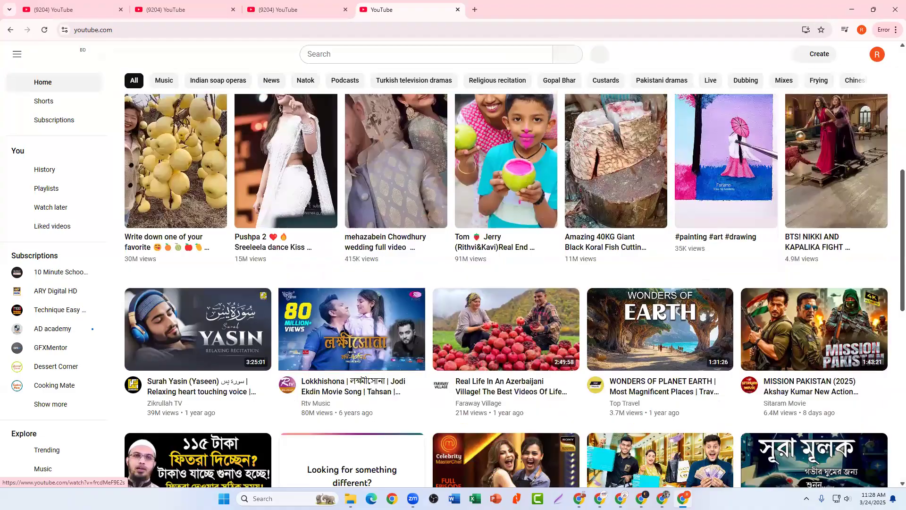
scroll(390, 306, up, 3)
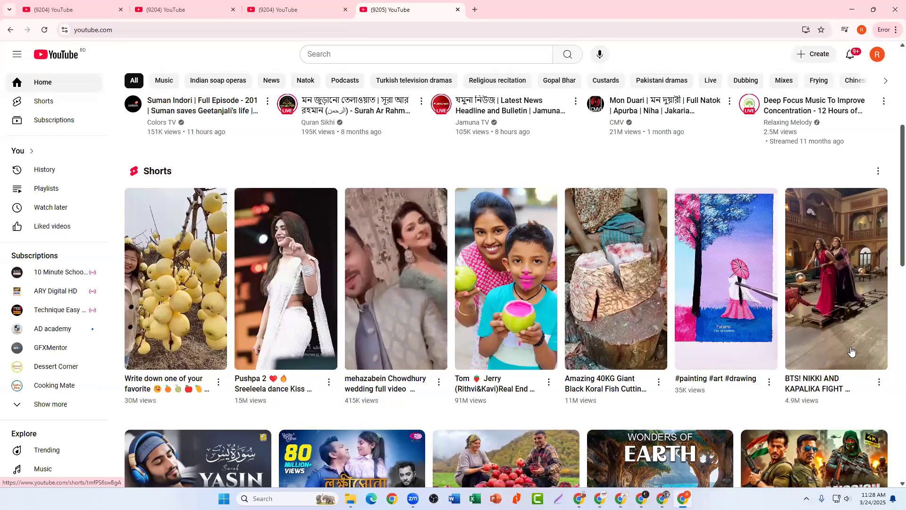
scroll(475, 309, down, 8)
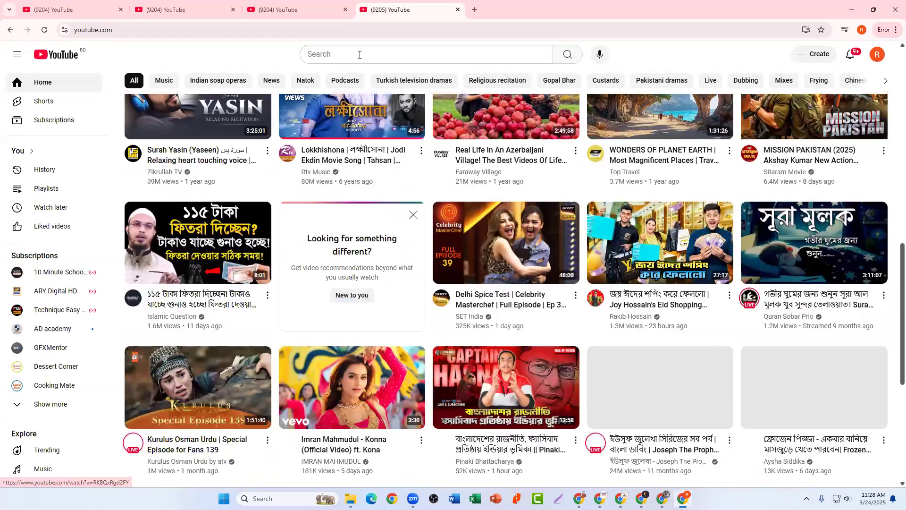
scroll(373, 52, down, 5)
scroll(379, 50, up, 5)
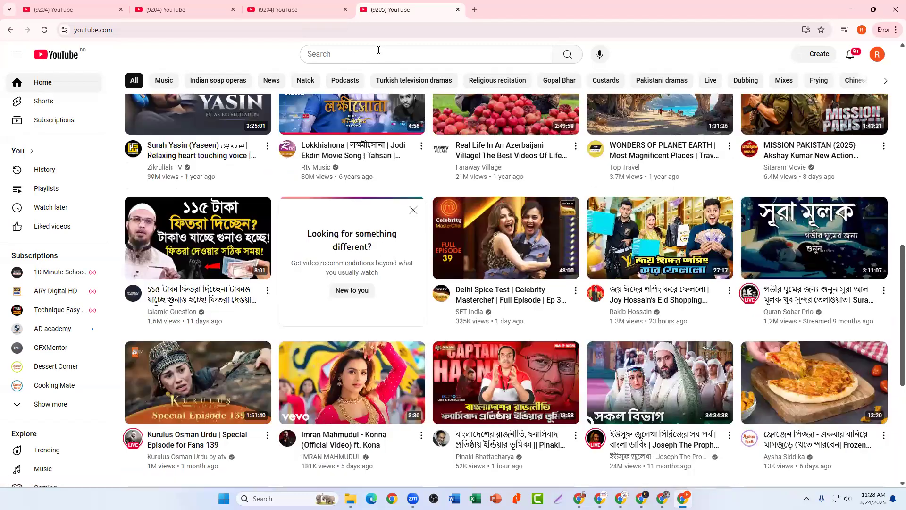
scroll(378, 50, up, 9)
- Search YouTube for "Motvational quotes"
click(378, 50)
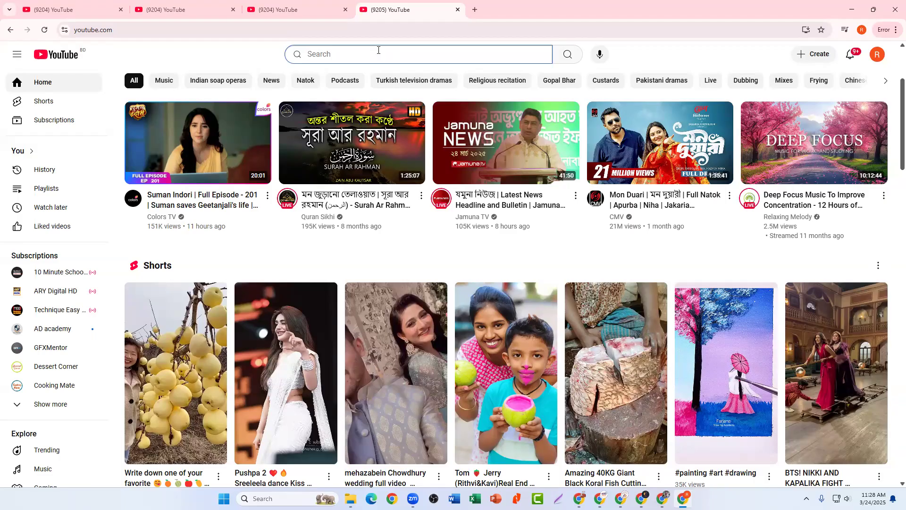
text(Mo)
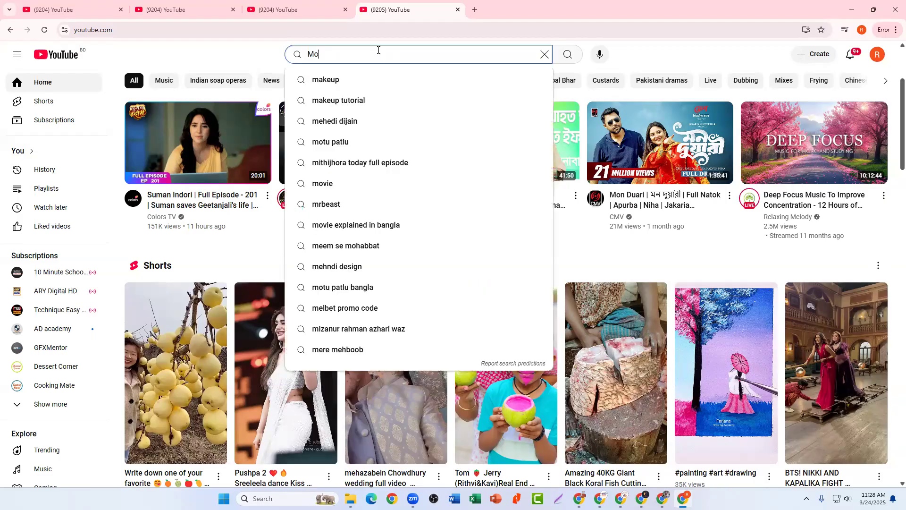
text(tvational )
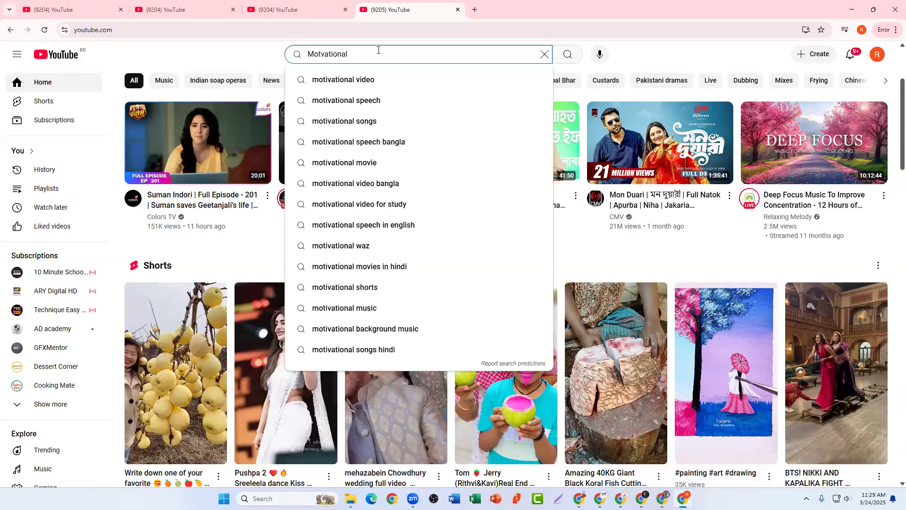
text(qu)
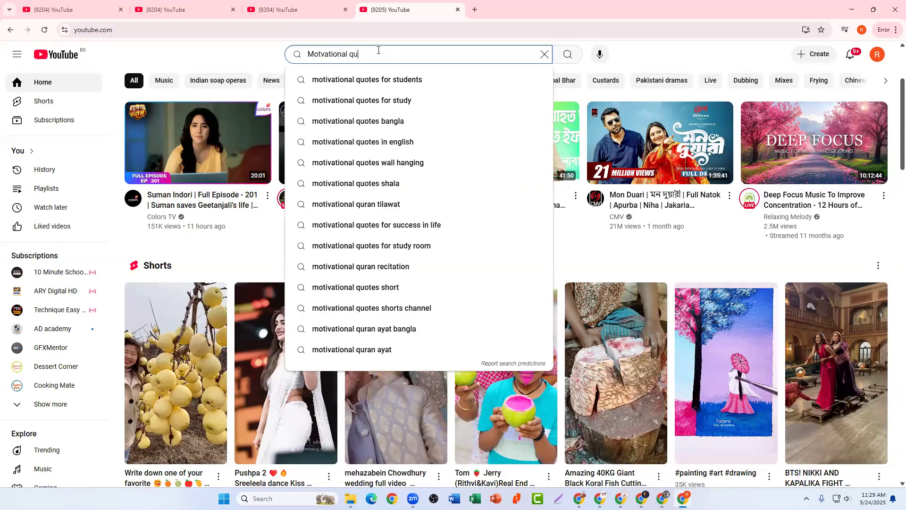
text(otes)
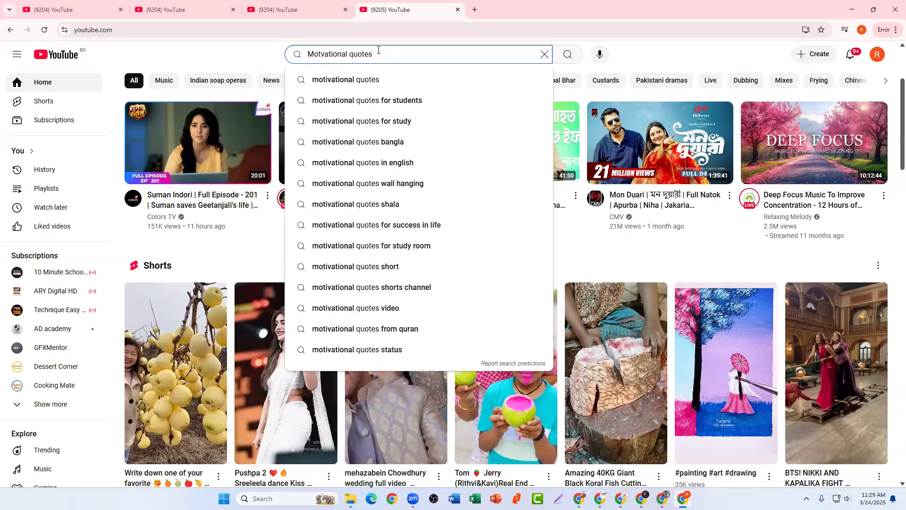
key(Return)
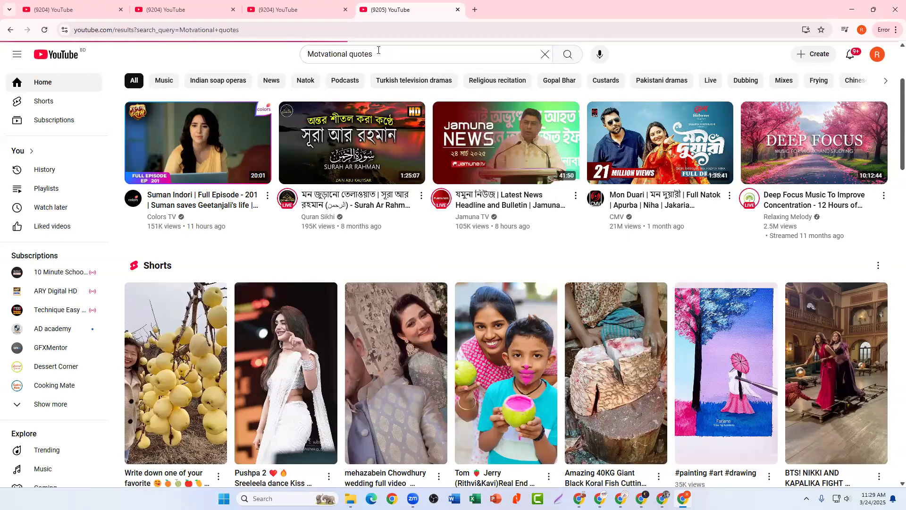
- Correct the YouTube search query to "Motivational quotes" and filter the results by type Channel
click(327, 62)
click(321, 55)
text(i)
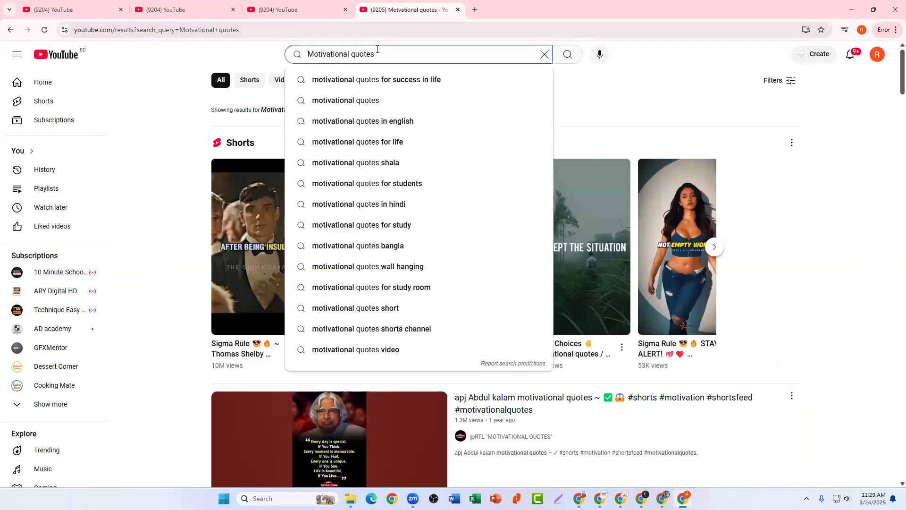
scroll(401, 53, down, 1)
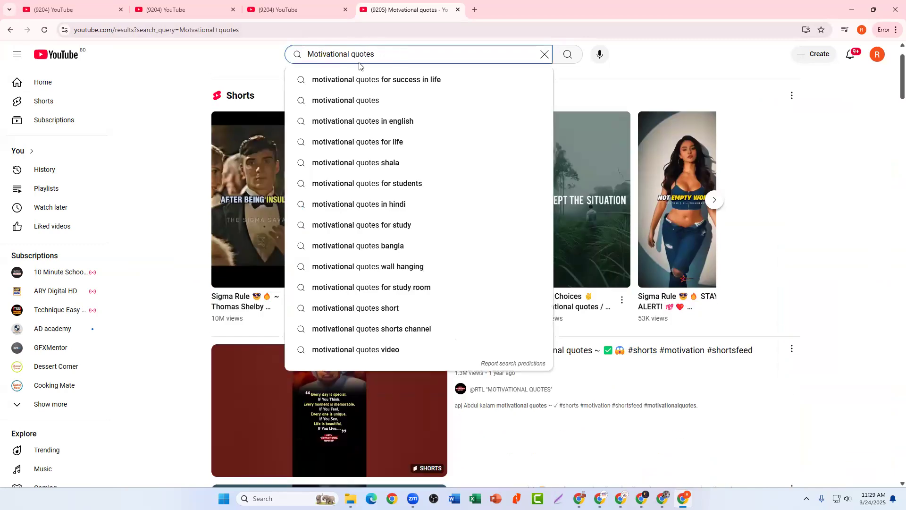
click(568, 55)
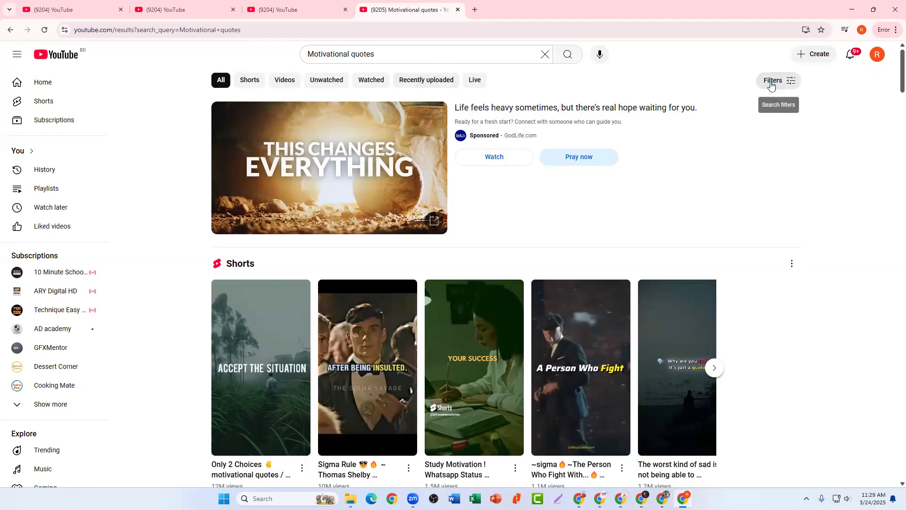
click(789, 84)
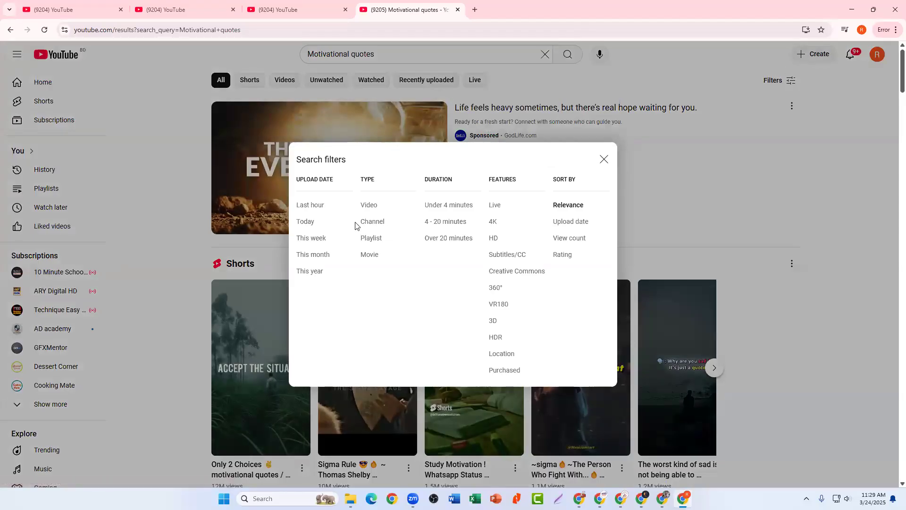
click(382, 223)
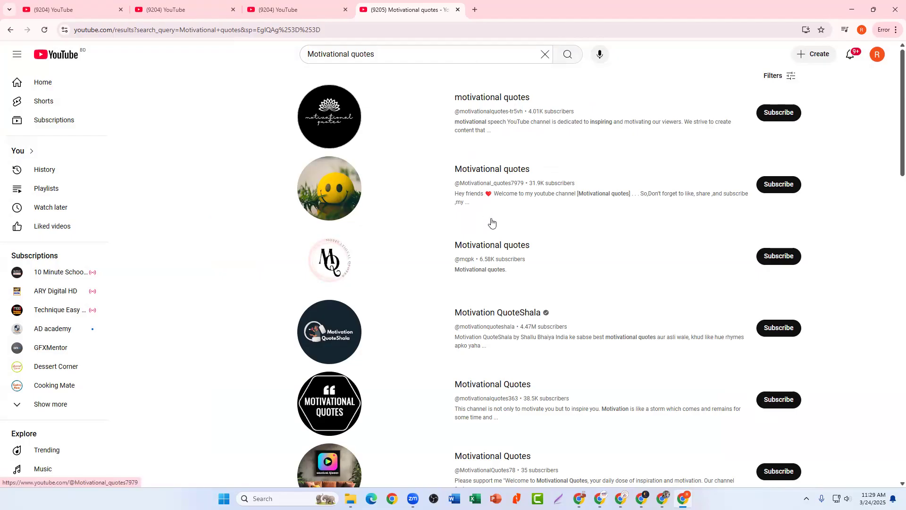
- Look through the channel results for "Motivational quotes" to see which channel names already exist
scroll(503, 352, down, 7)
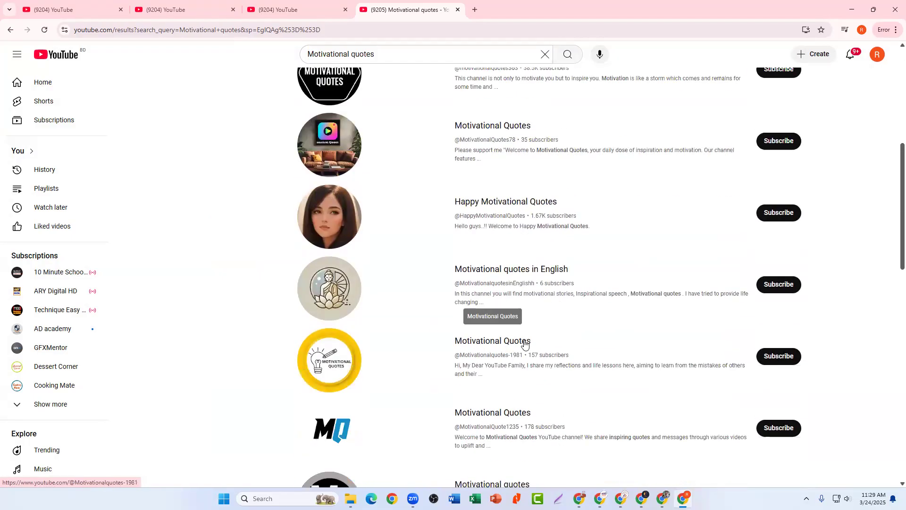
scroll(525, 343, down, 5)
scroll(527, 343, down, 6)
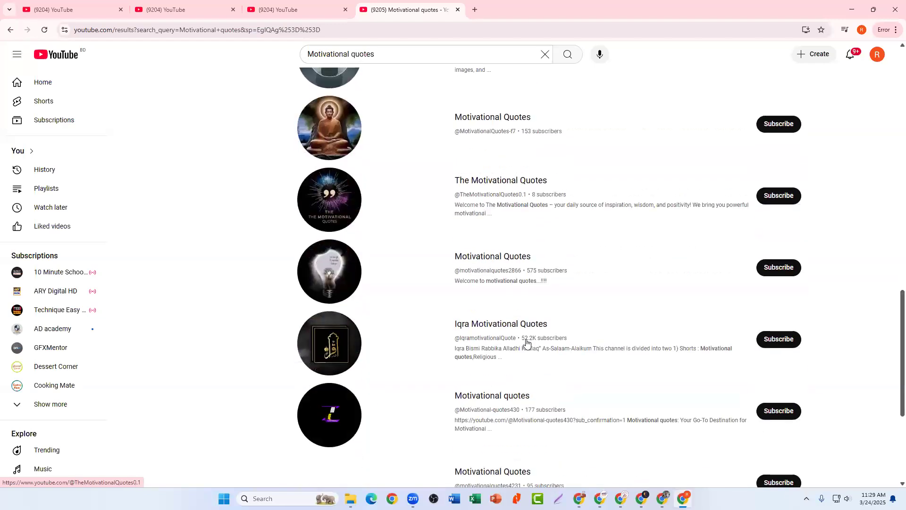
scroll(527, 343, up, 15)
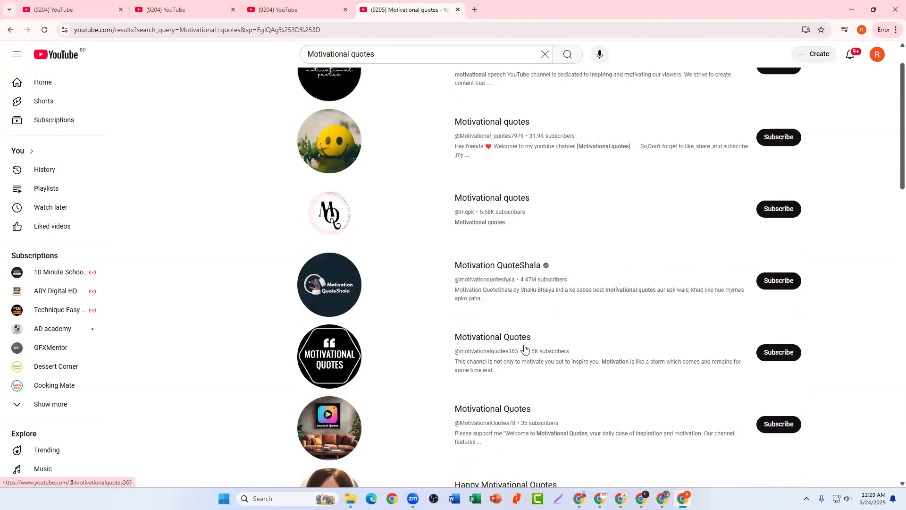
scroll(525, 349, up, 1)
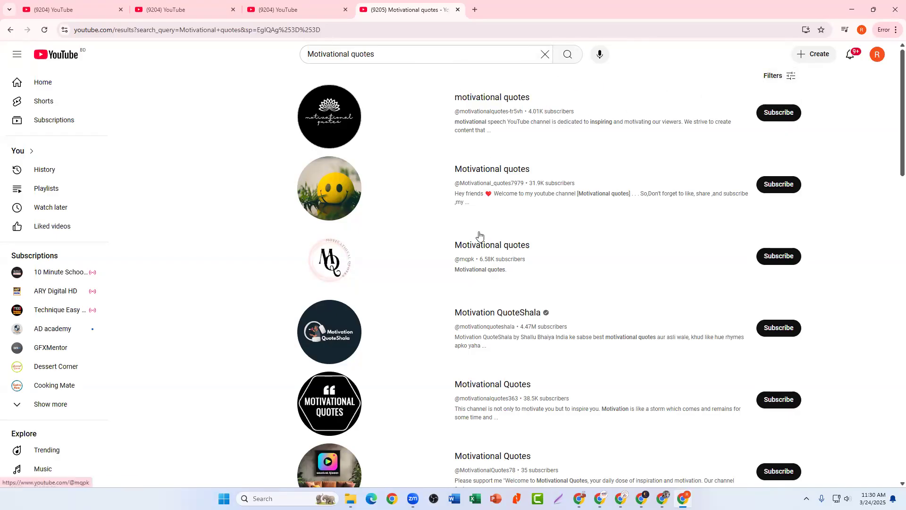
scroll(479, 235, down, 4)
scroll(504, 255, up, 4)
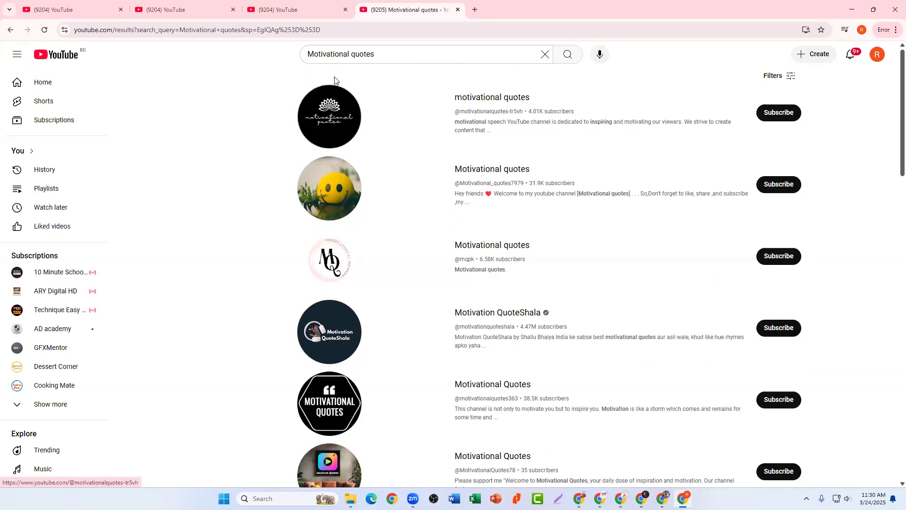
- Replace the YouTube query with "educational motivation" and run the search
click(394, 55)
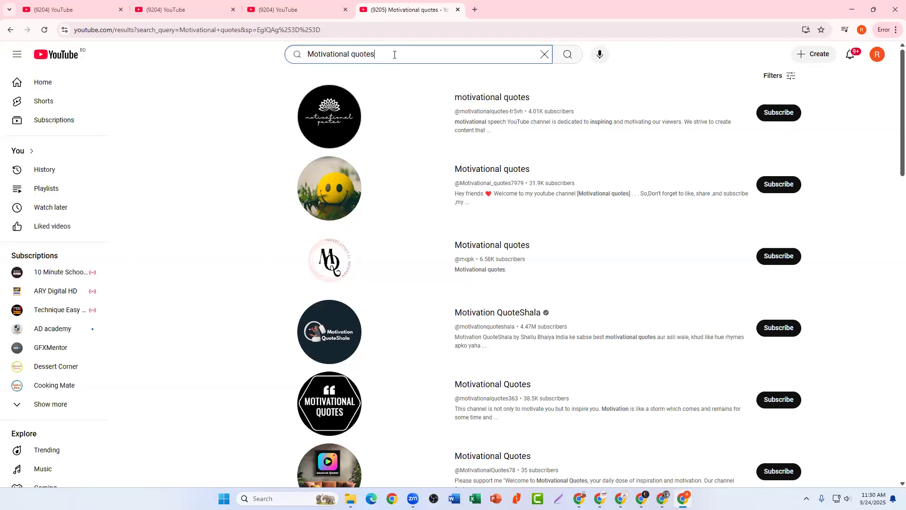
key(BackSpace)
key(BackSpace)
key(BackSpace)
key(BackSpace)
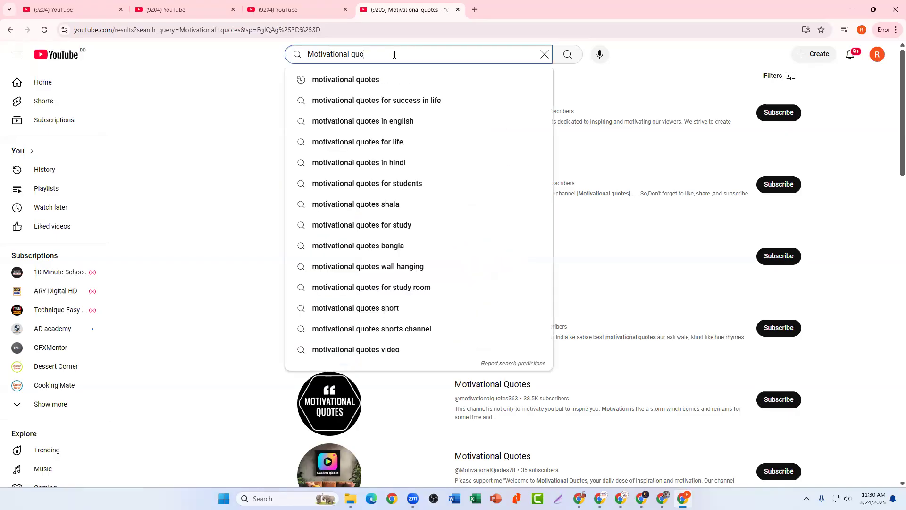
key(BackSpace)
key(BackSpace)
key(BackSpace)
key(BackSpace)
key(BackSpace)
key(BackSpace)
key(BackSpace)
key(BackSpace)
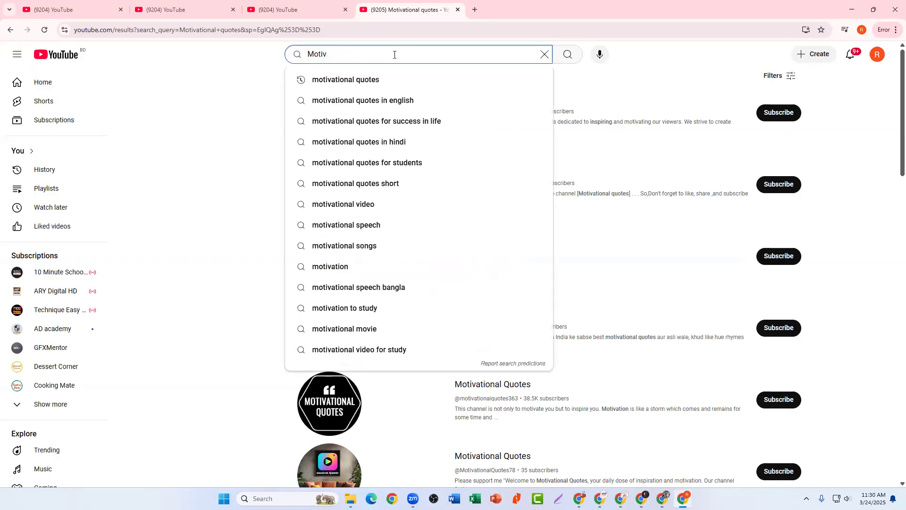
key(BackSpace)
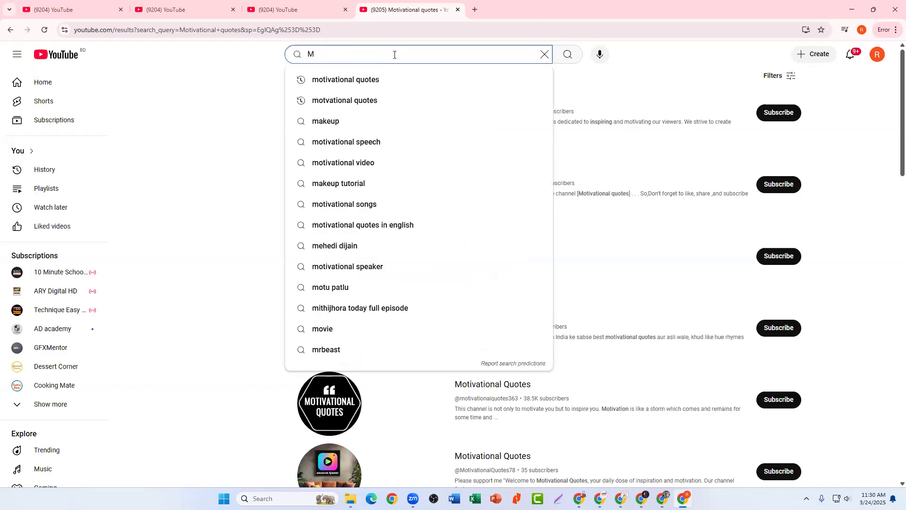
key(BackSpace)
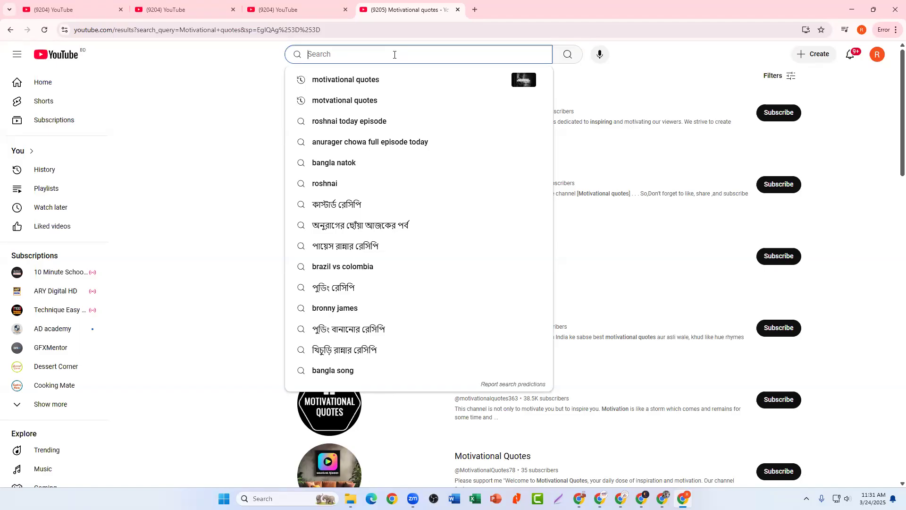
text(educational mo)
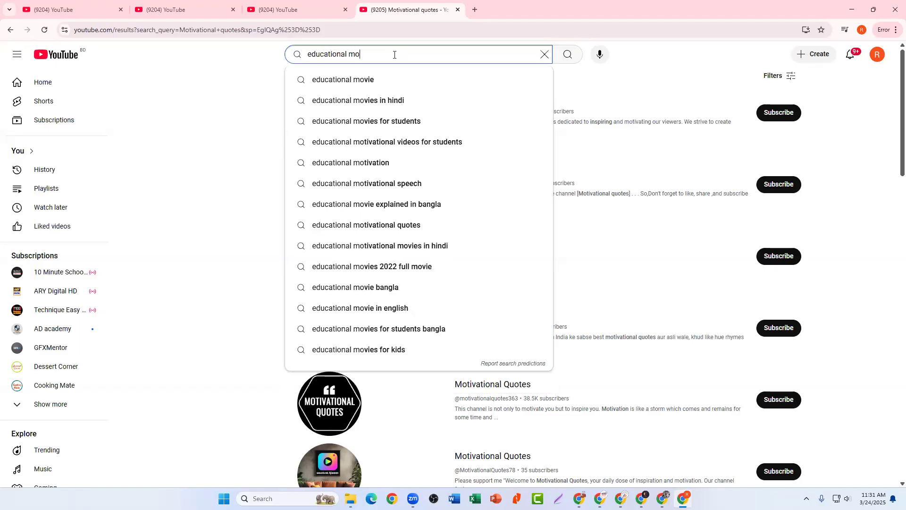
text(tivation)
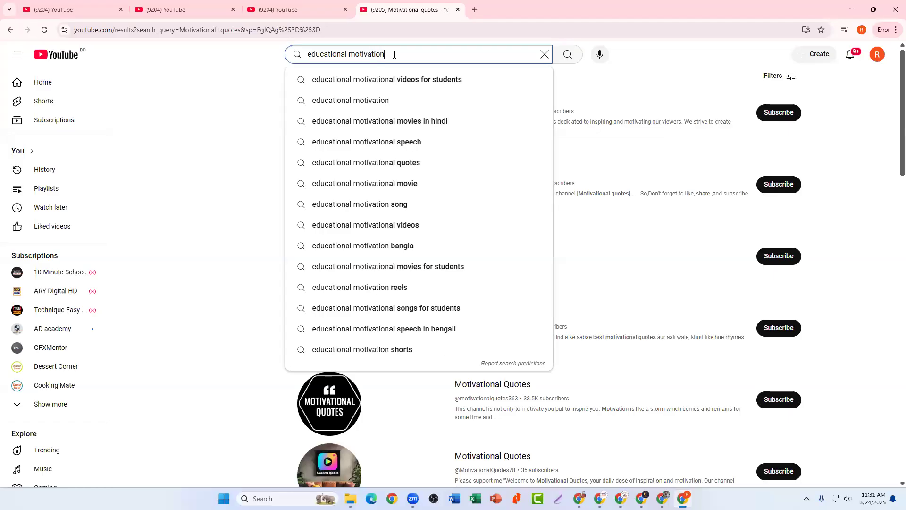
key(Return)
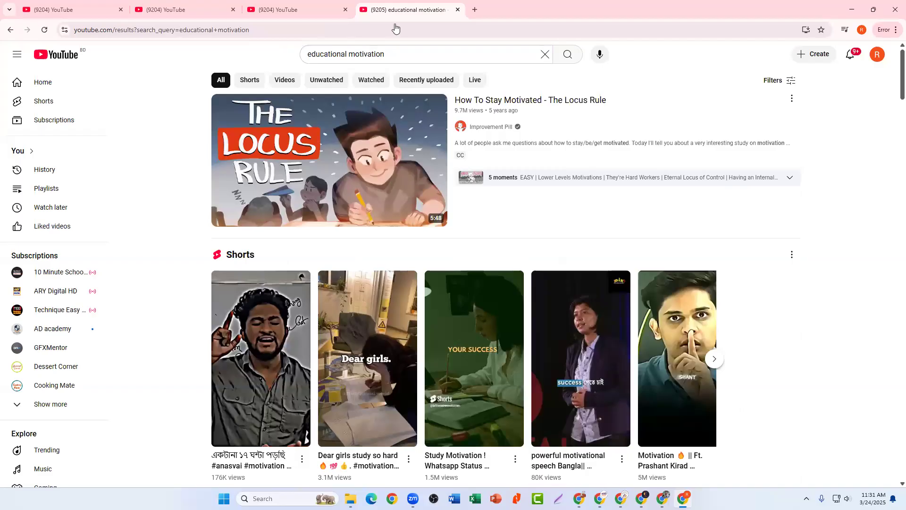
- Filter the "educational motivation" results by type Channel and look through the listed channels
click(783, 81)
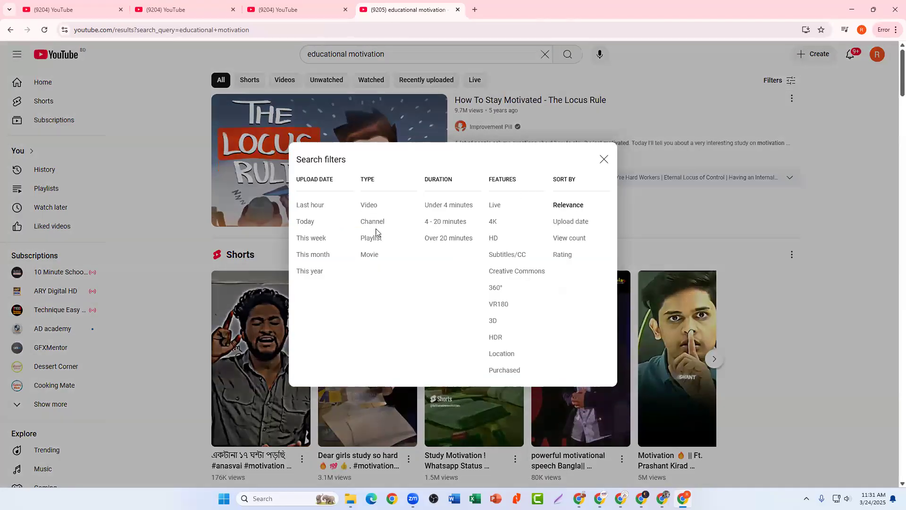
click(372, 221)
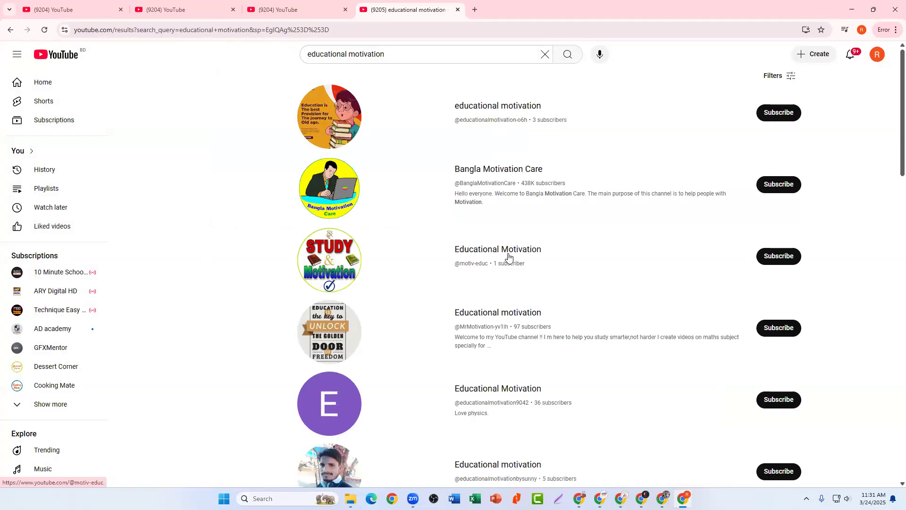
scroll(502, 398, down, 3)
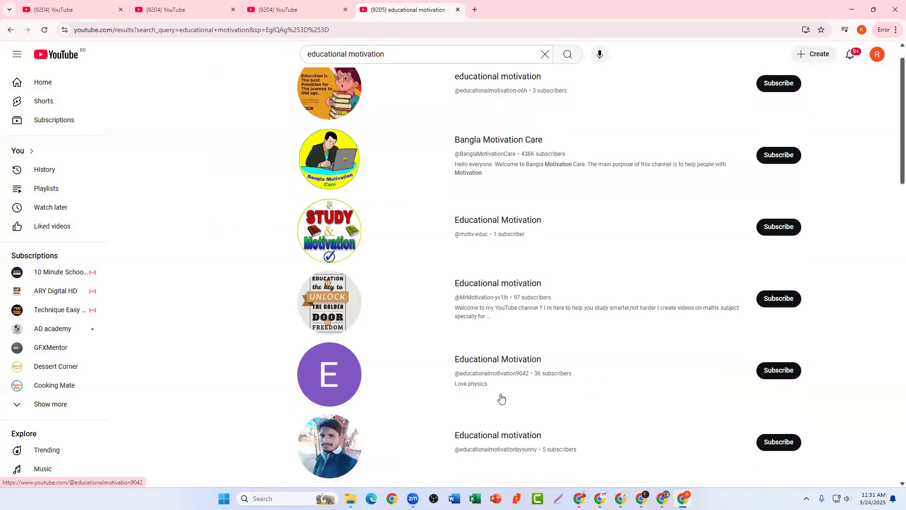
scroll(524, 346, down, 3)
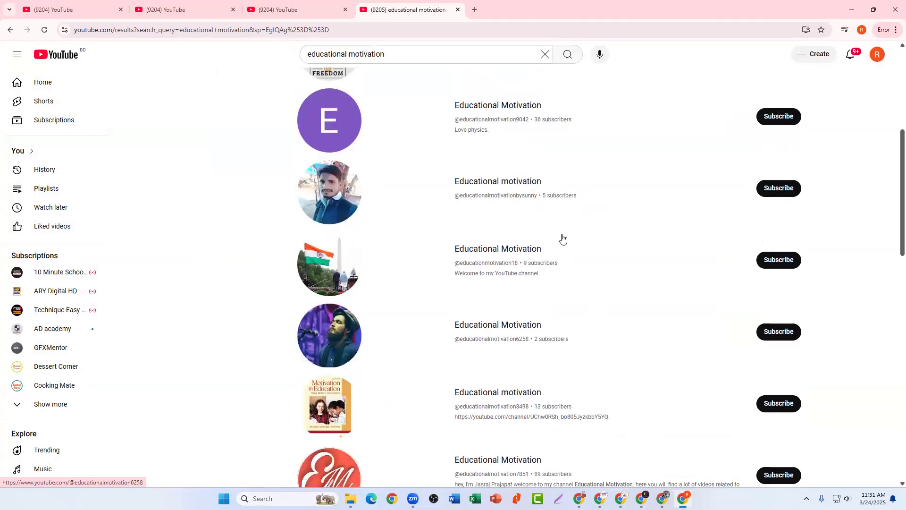
scroll(468, 405, down, 12)
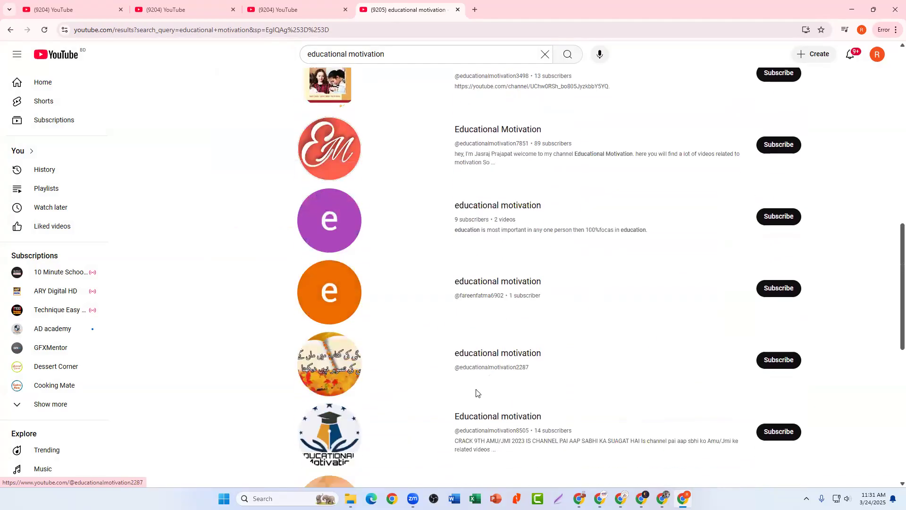
scroll(484, 370, up, 20)
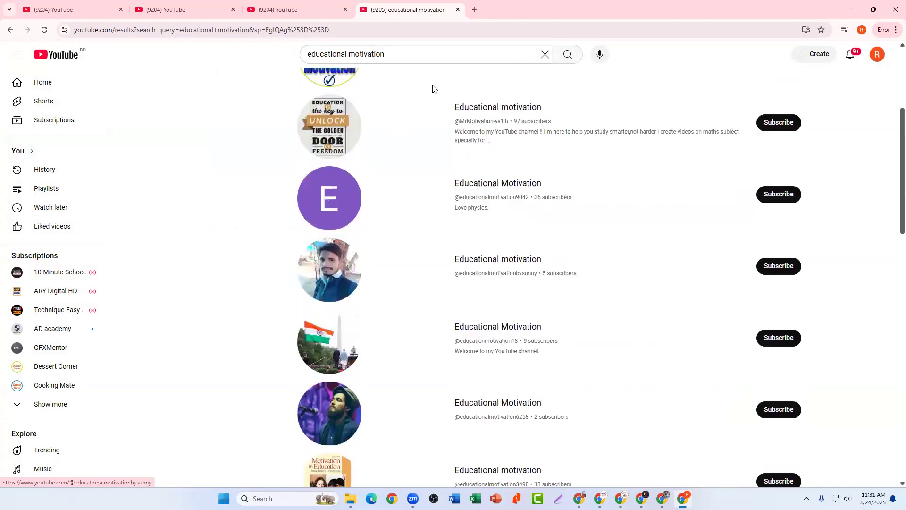
- Replace the YouTube query with "Inspirational motivation" and run the search
click(416, 55)
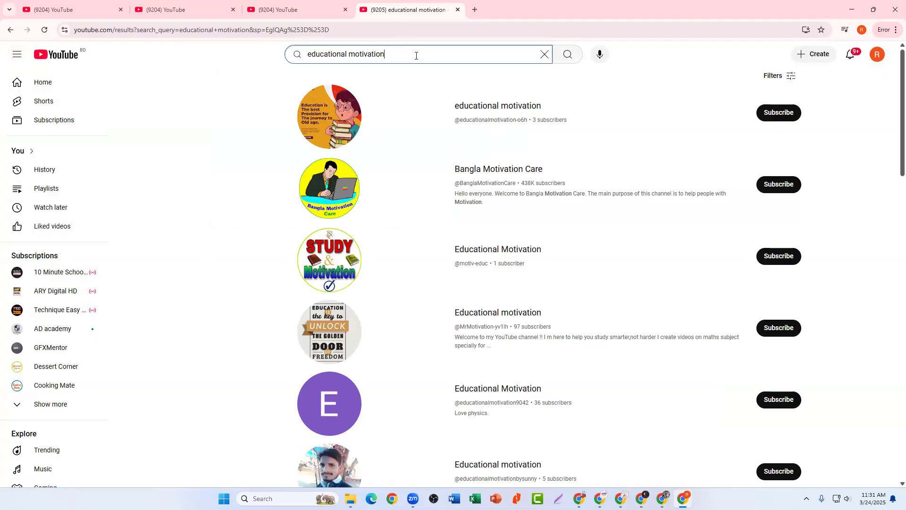
drag(389, 50, 308, 55)
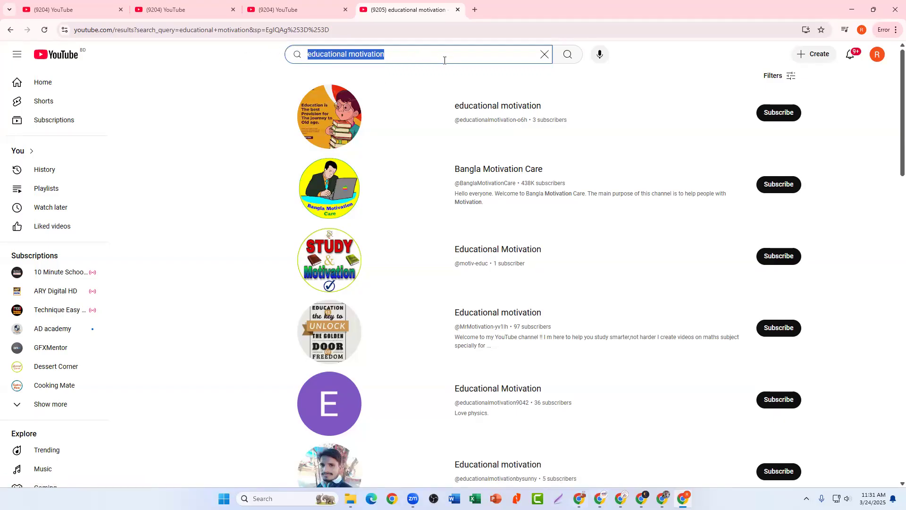
text(Ins)
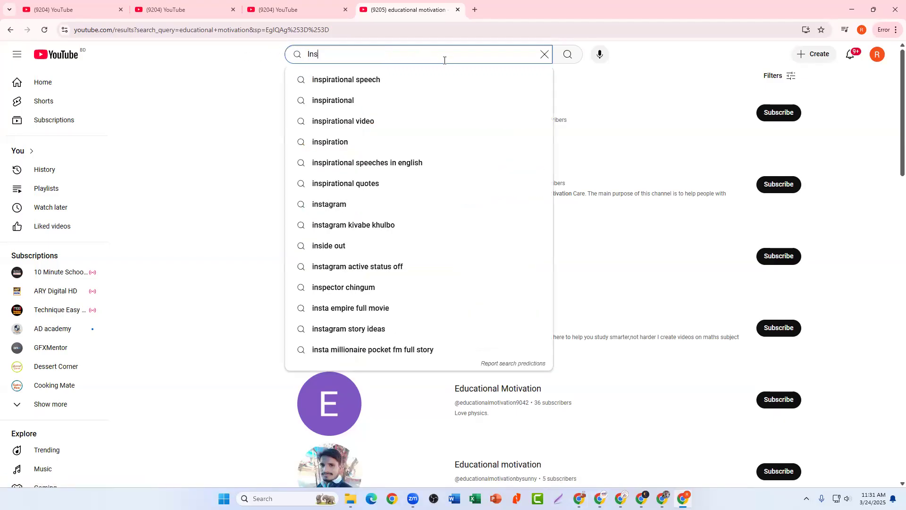
text(pirational mo)
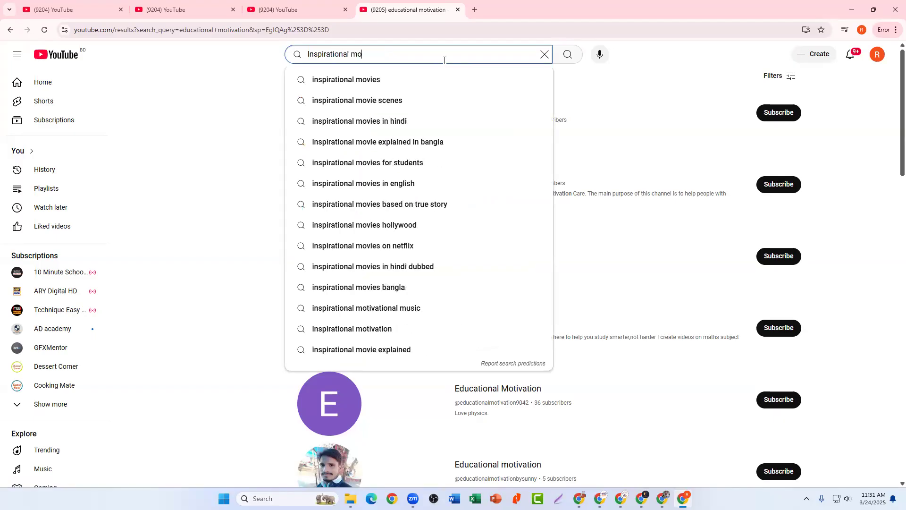
text(tiona)
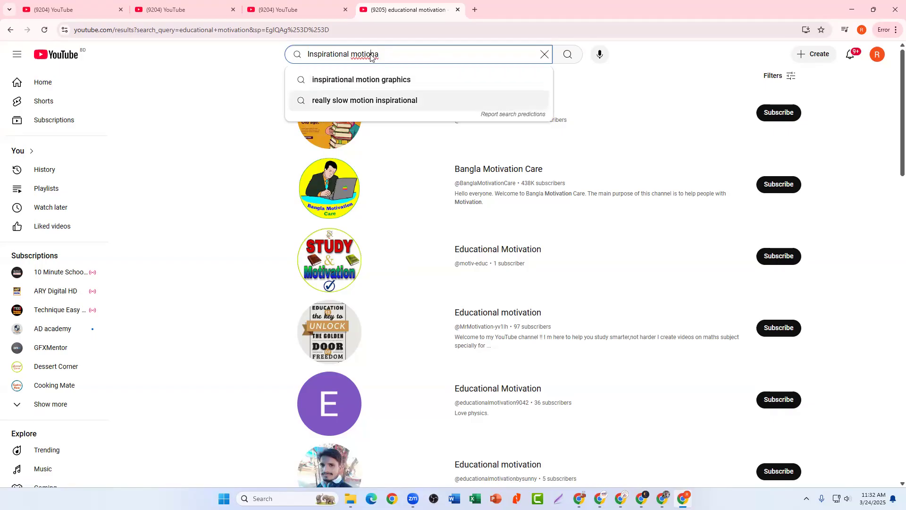
key(BackSpace)
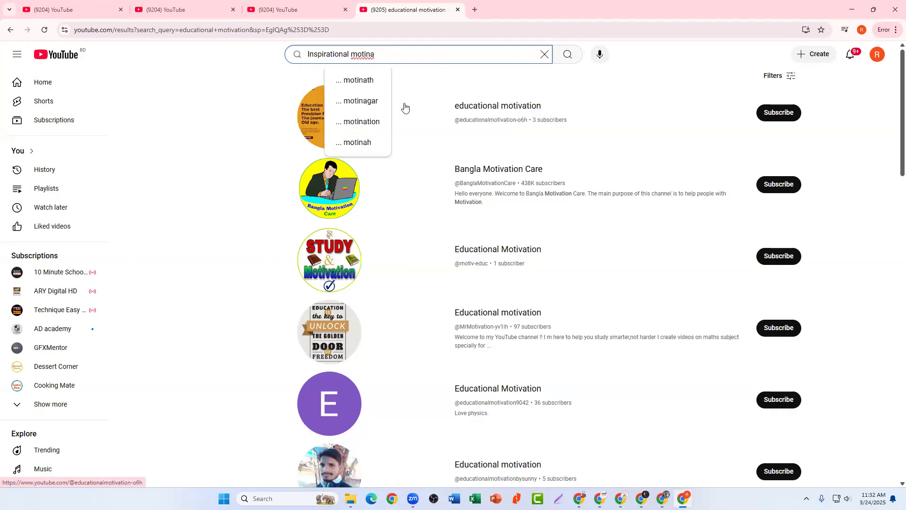
text(vation h)
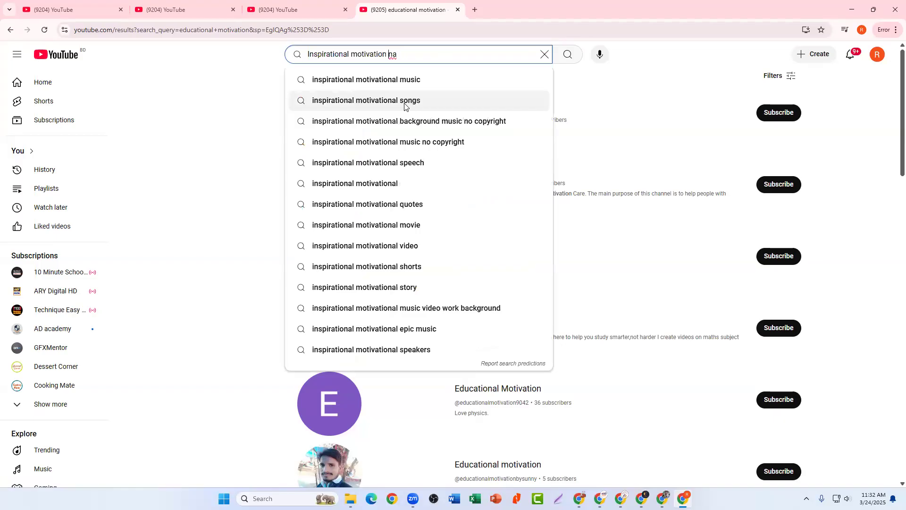
key(Delete)
key(Delete)
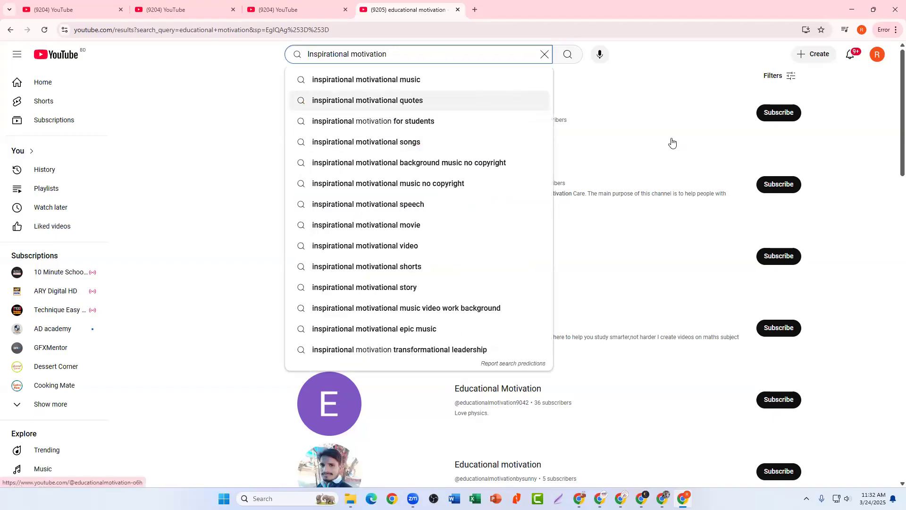
click(568, 55)
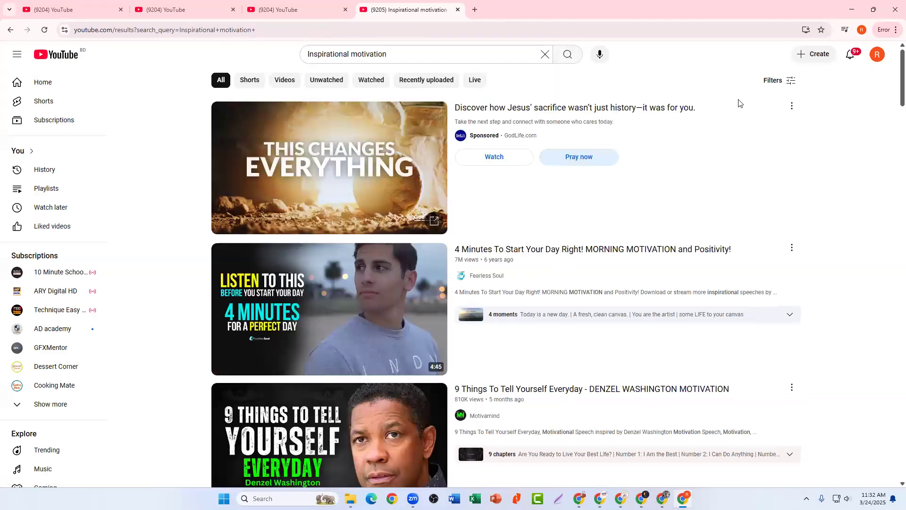
- Filter the "Inspirational motivation" results by type Channel and look through the listed channels
click(788, 81)
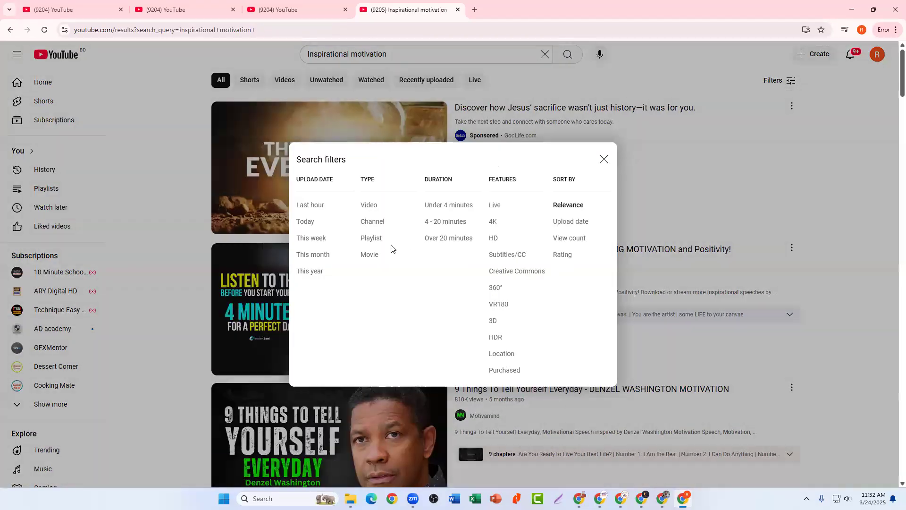
click(371, 224)
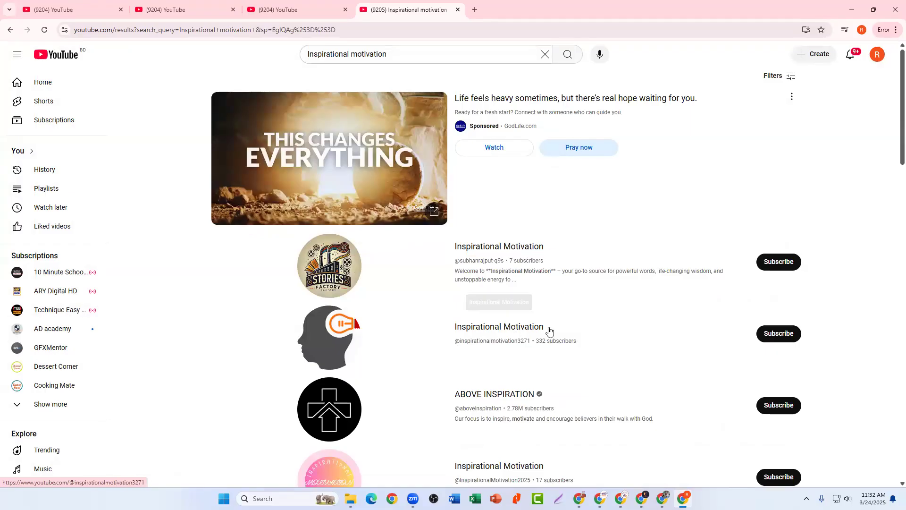
scroll(474, 318, down, 2)
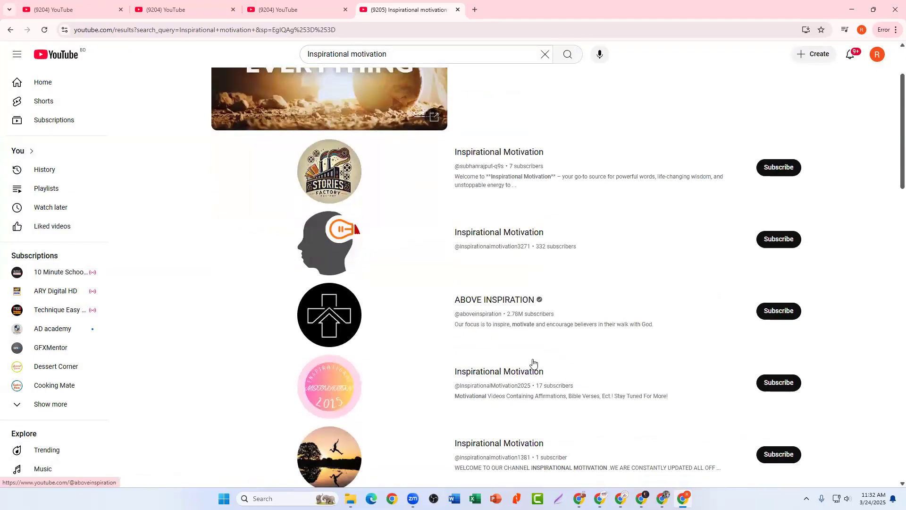
scroll(471, 317, down, 5)
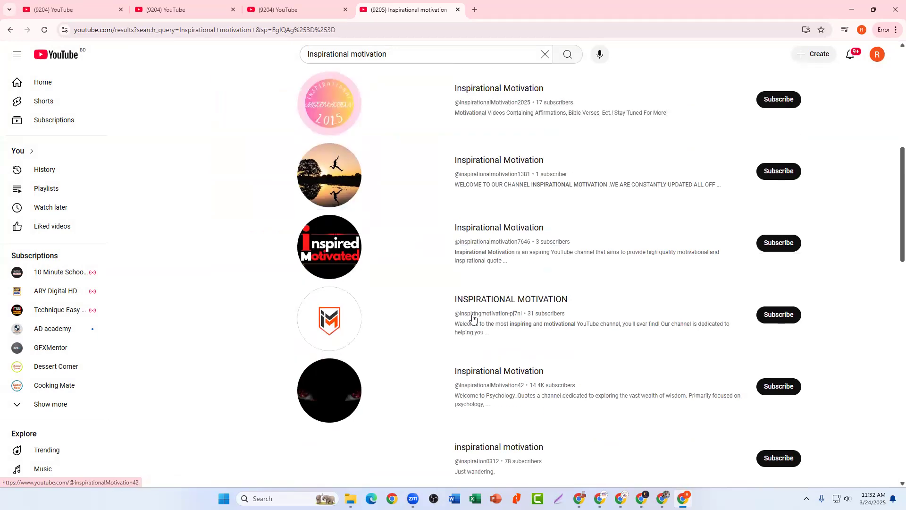
scroll(519, 376, down, 3)
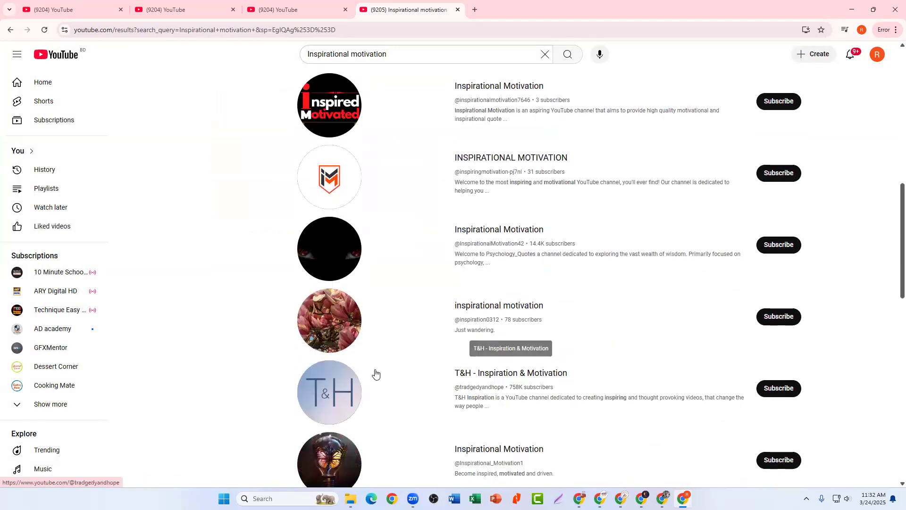
scroll(424, 376, down, 3)
scroll(573, 385, up, 10)
scroll(579, 383, up, 1)
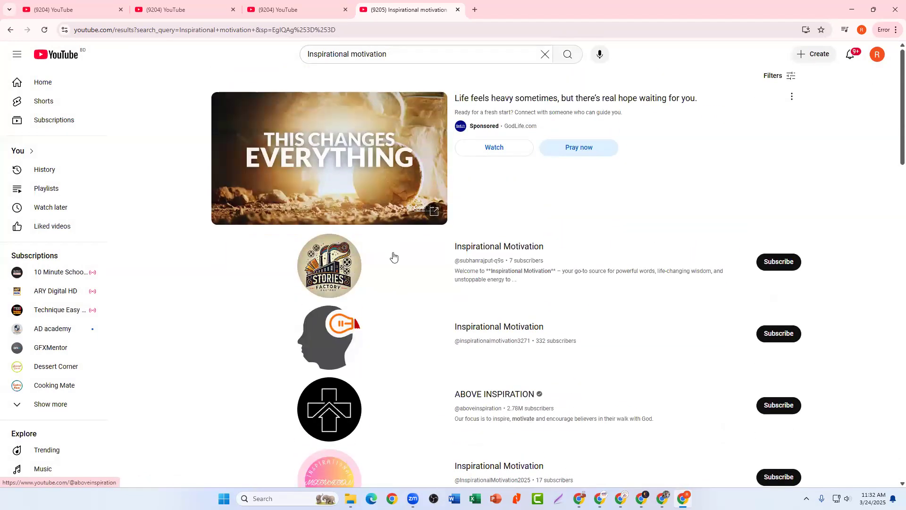
drag(350, 54, 307, 54)
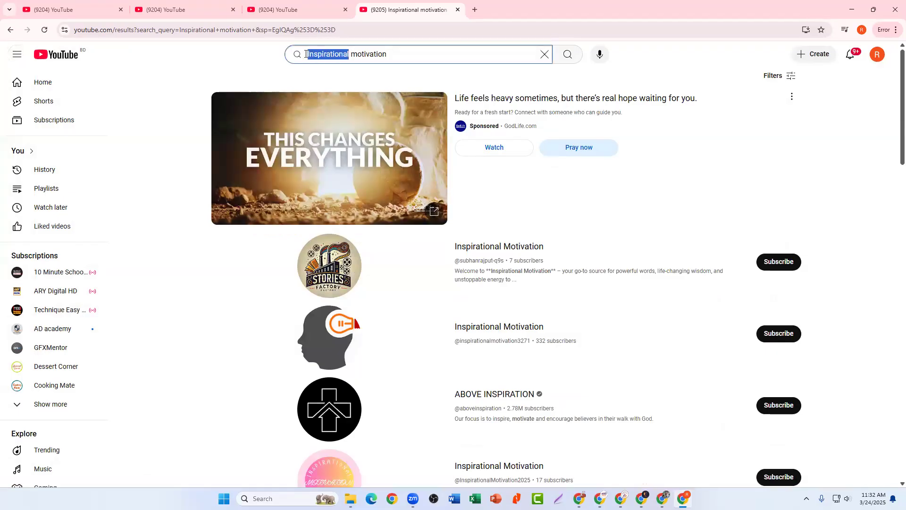
click(416, 53)
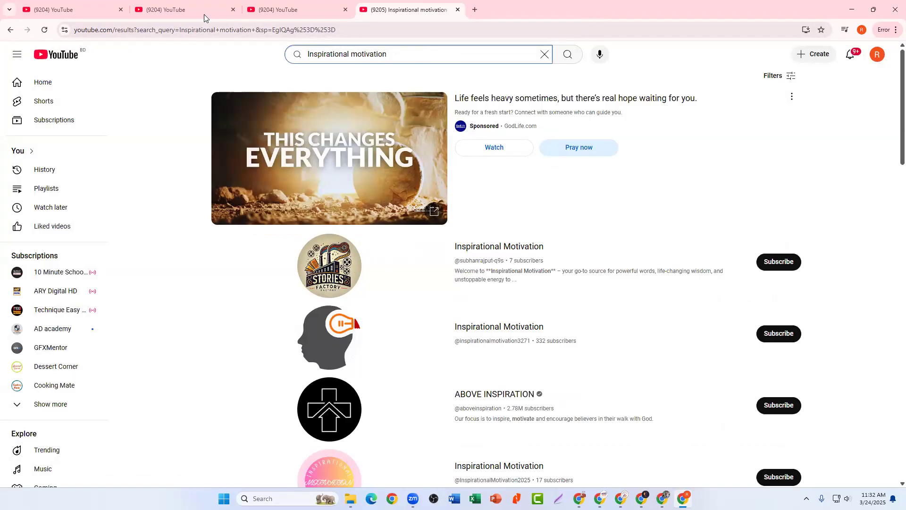
key(ctrl+t)
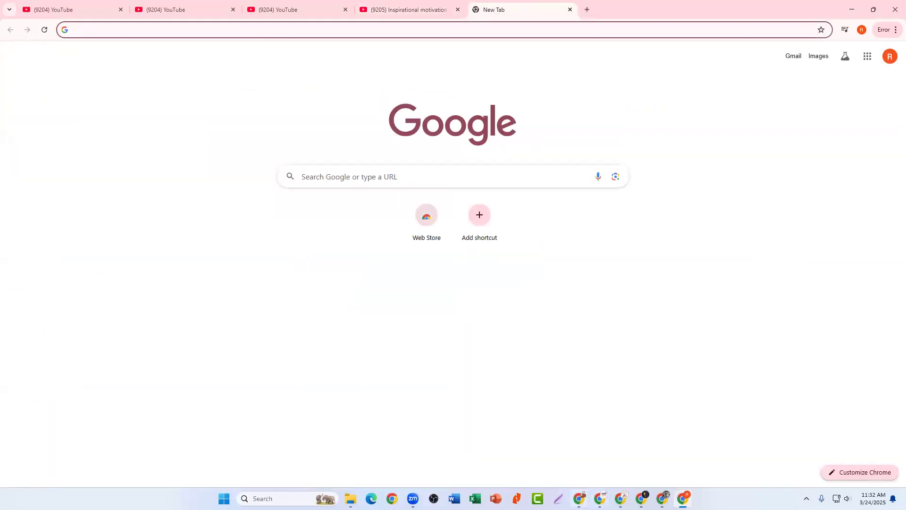
- Switch to the Chrome window with WhatsApp, search Google for "chatgpt" in a new tab and open ChatGPT from the Introducing ChatGPT page
click(579, 498)
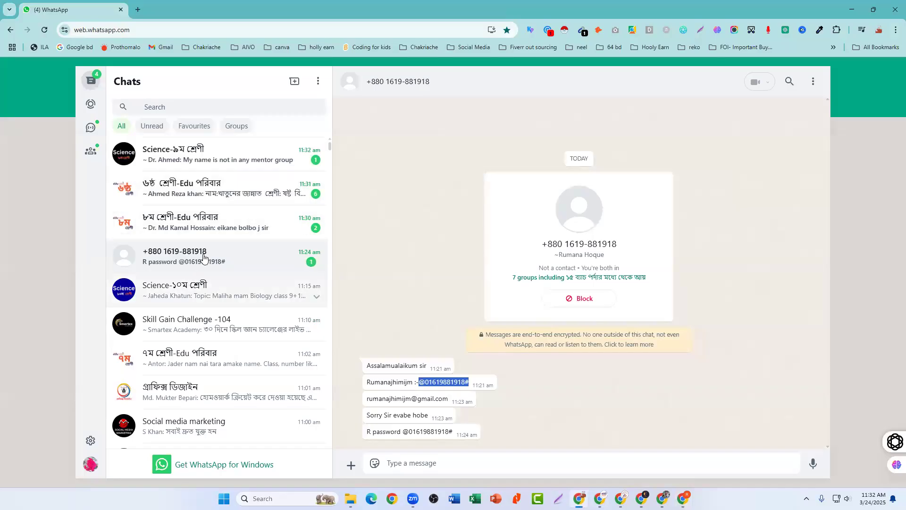
click(204, 254)
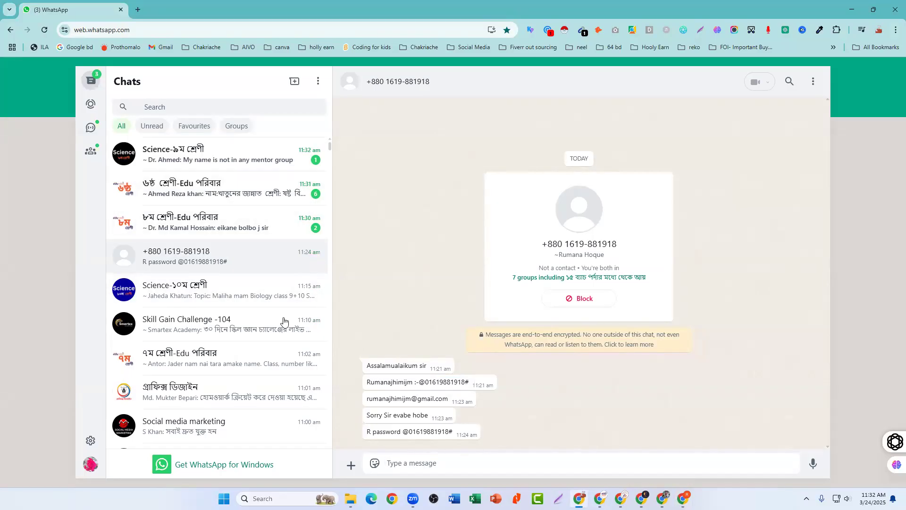
click(141, 10)
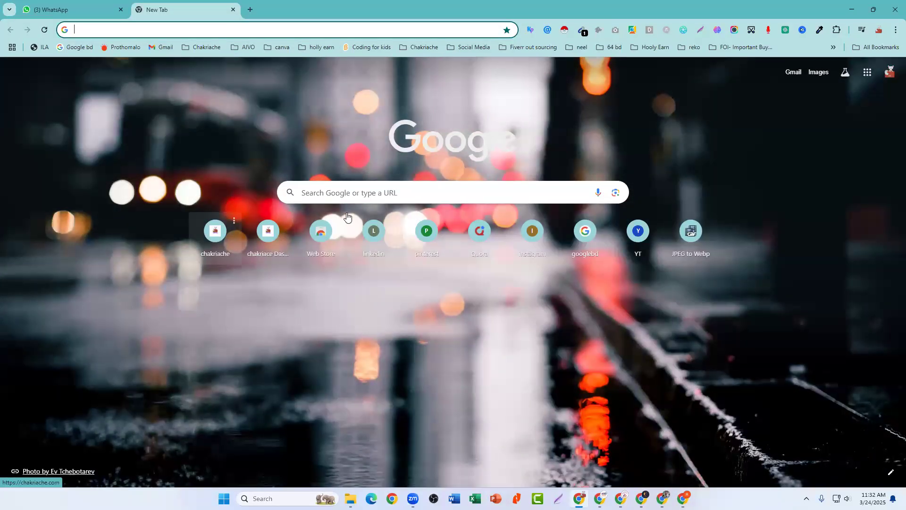
click(342, 196)
click(335, 235)
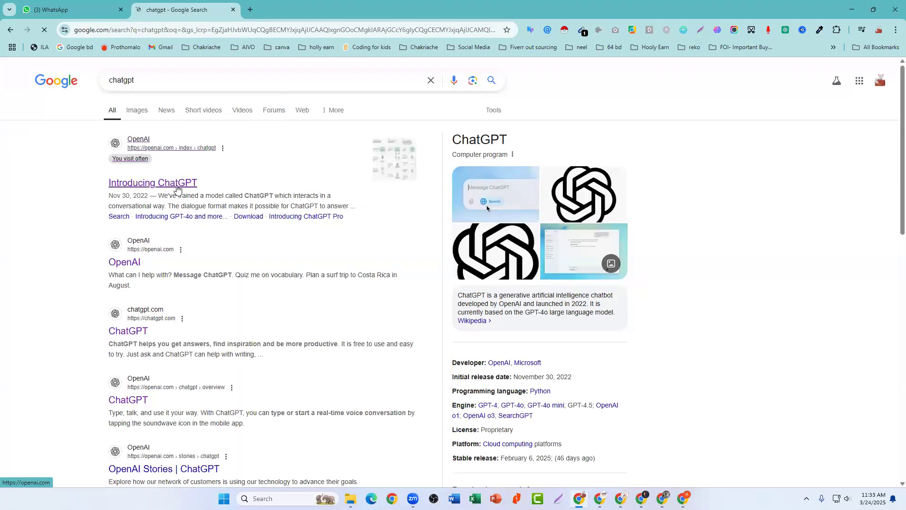
click(153, 183)
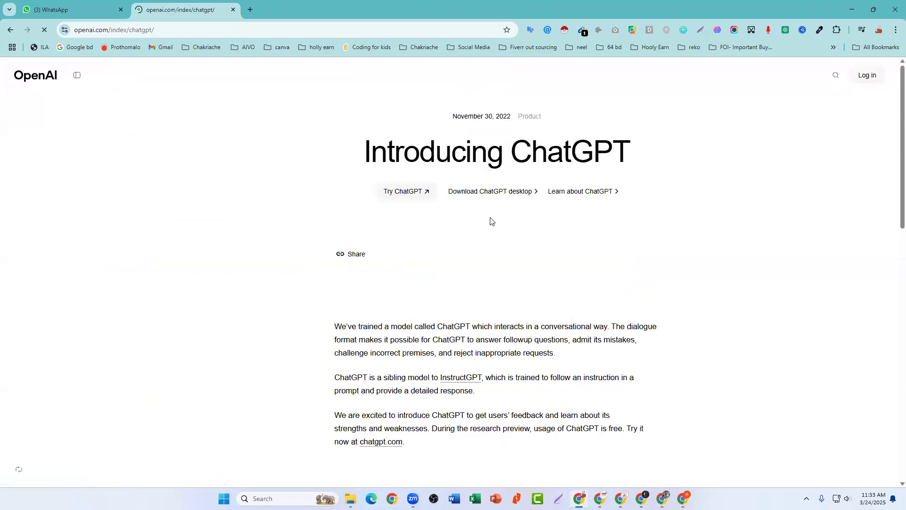
click(411, 192)
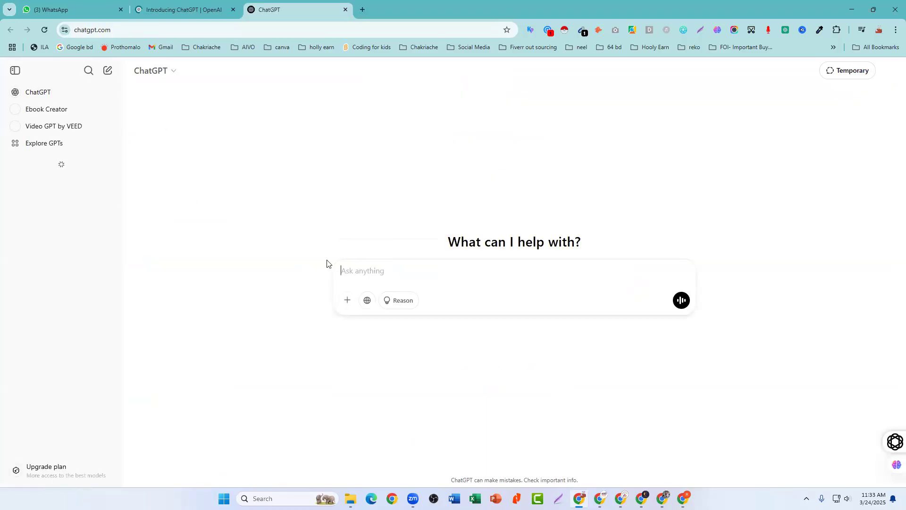
- Search the ChatGPT chat history for "YT Channel Experts", copy that query text and close the search
click(87, 73)
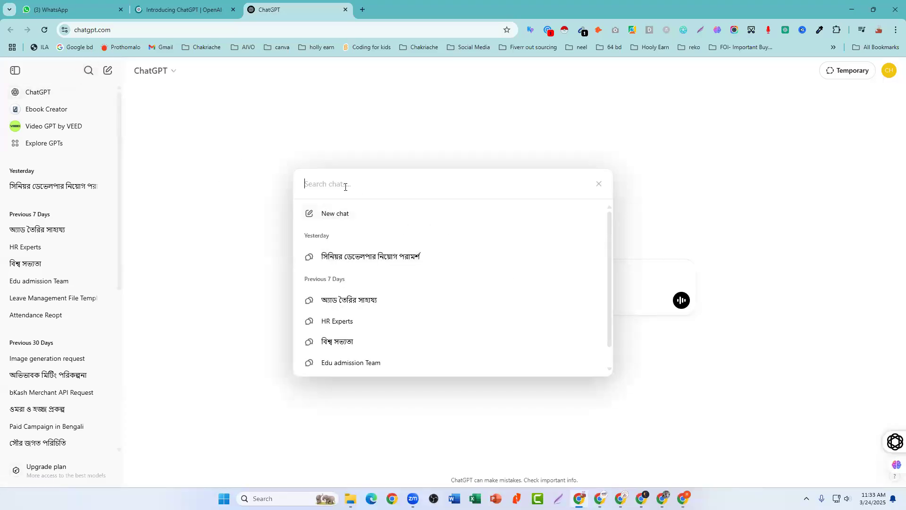
text(YT Channel Experts)
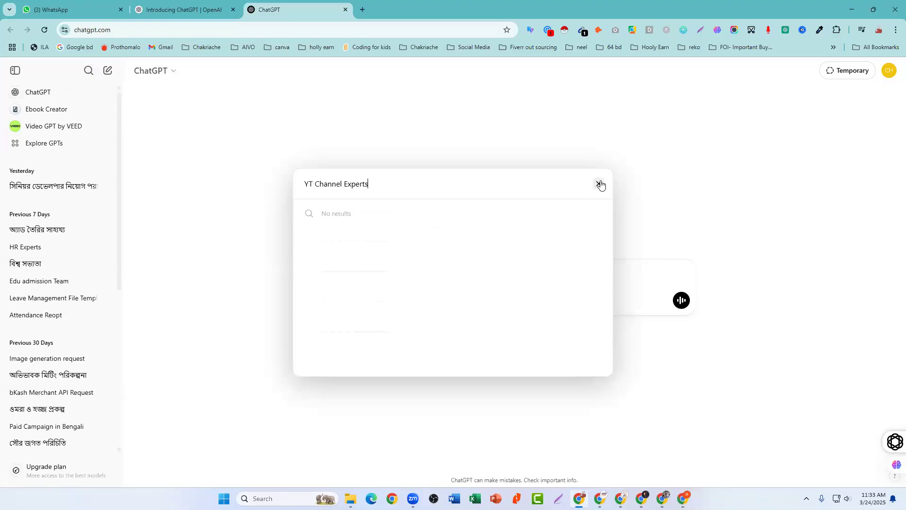
drag(374, 183, 260, 186)
key(ctrl+c)
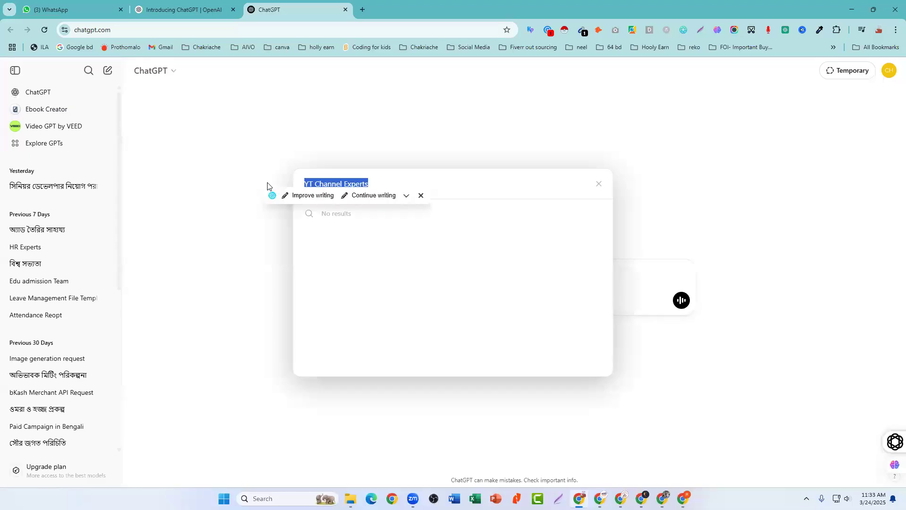
key(BackSpace)
click(598, 183)
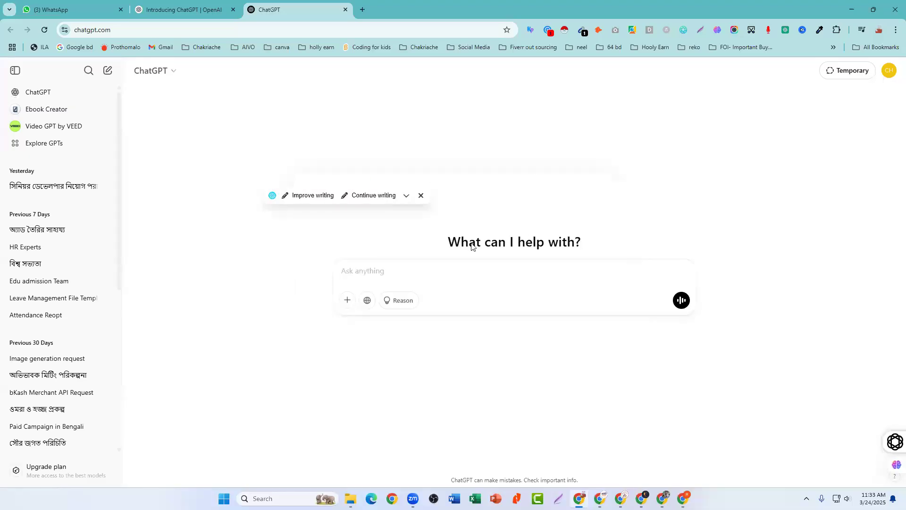
- Send the prompt "prepare yourself YT Channel Experts" and hide the floating writing assistant until the next visit
text(prepare yourself)
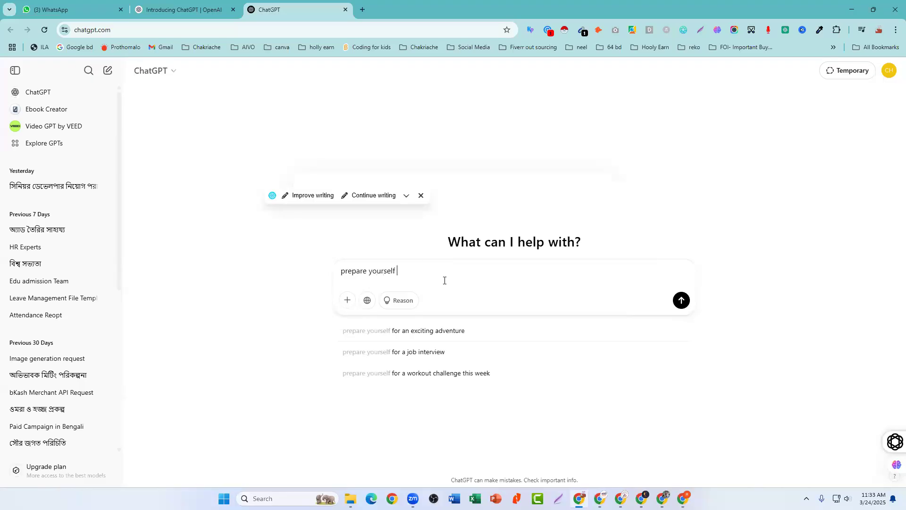
key(ctrl+v)
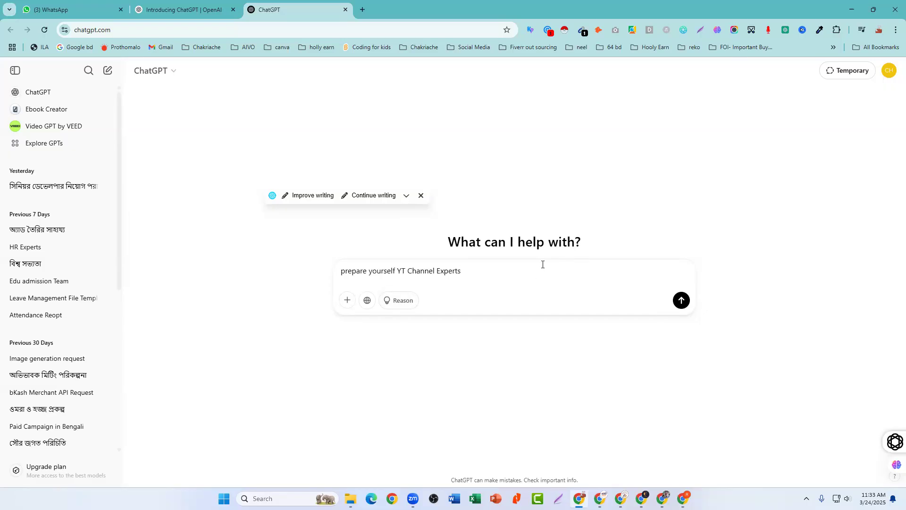
click(681, 301)
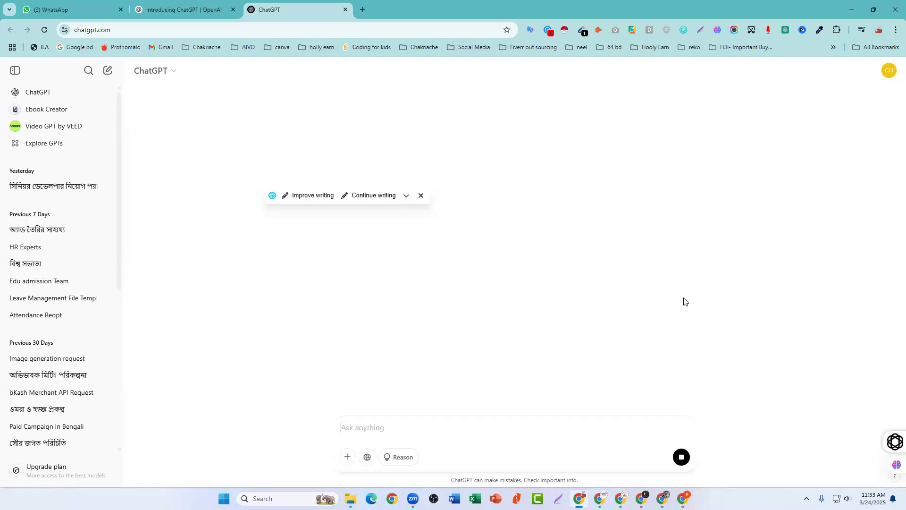
click(422, 197)
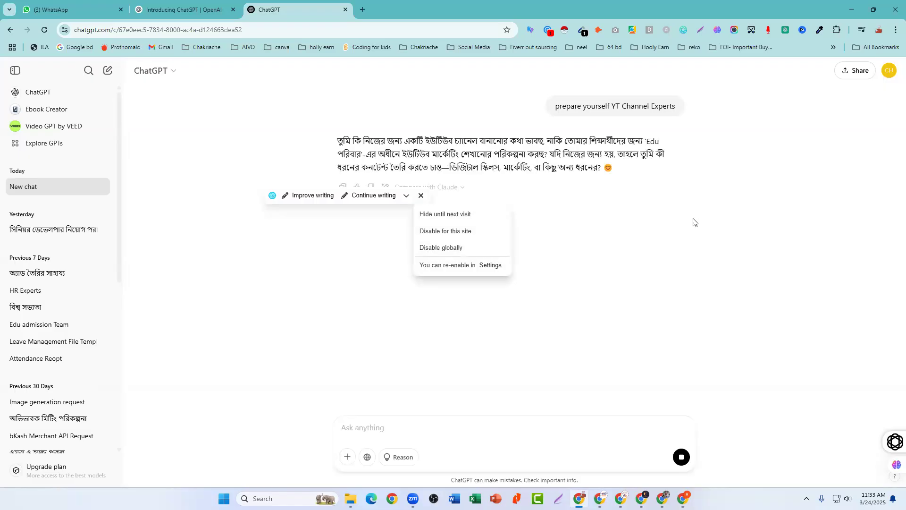
click(434, 216)
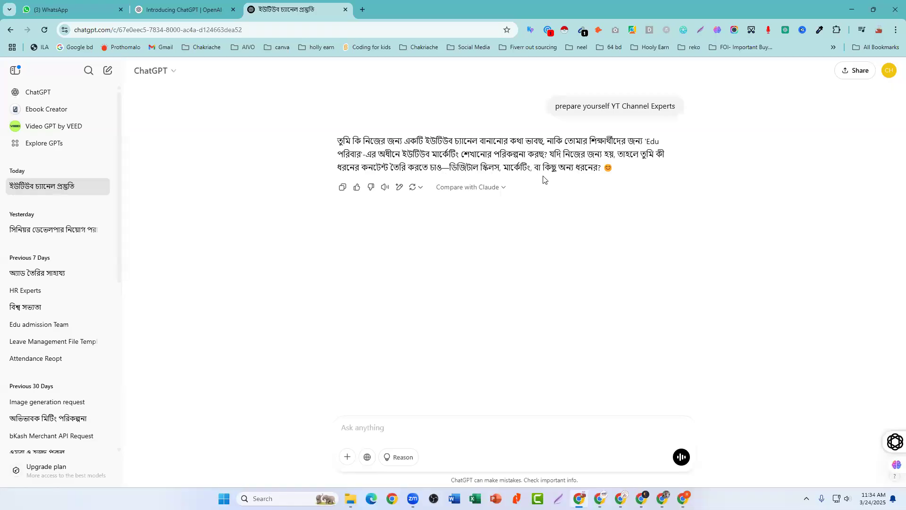
- Read the reply's question and send "ami amar students er jonno ekTa motivational channel banabo, amake unique naam diye help koro"
drag(449, 169, 601, 169)
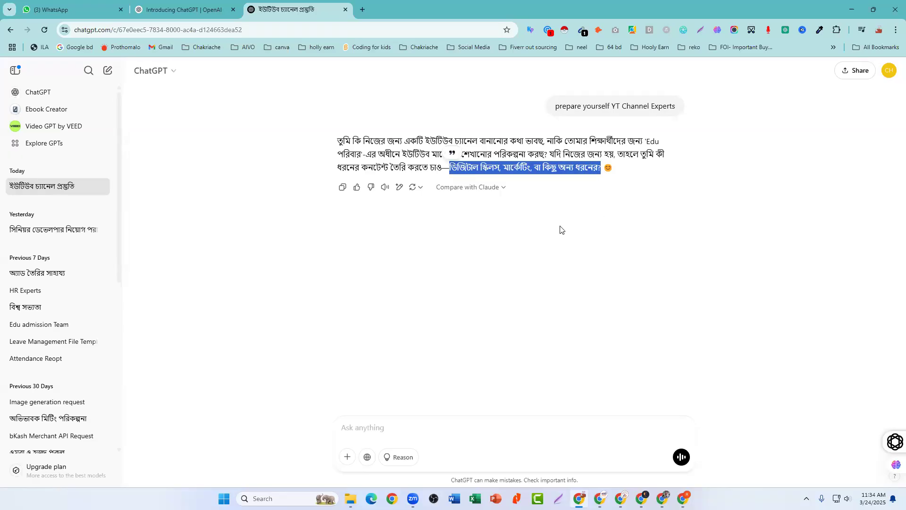
click(560, 230)
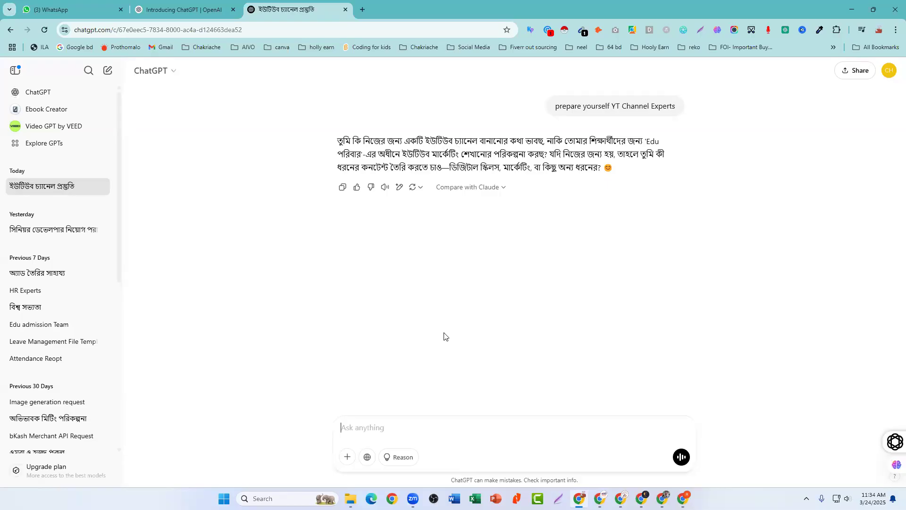
text(ami amar students er jonno ekTa motivational channel ban)
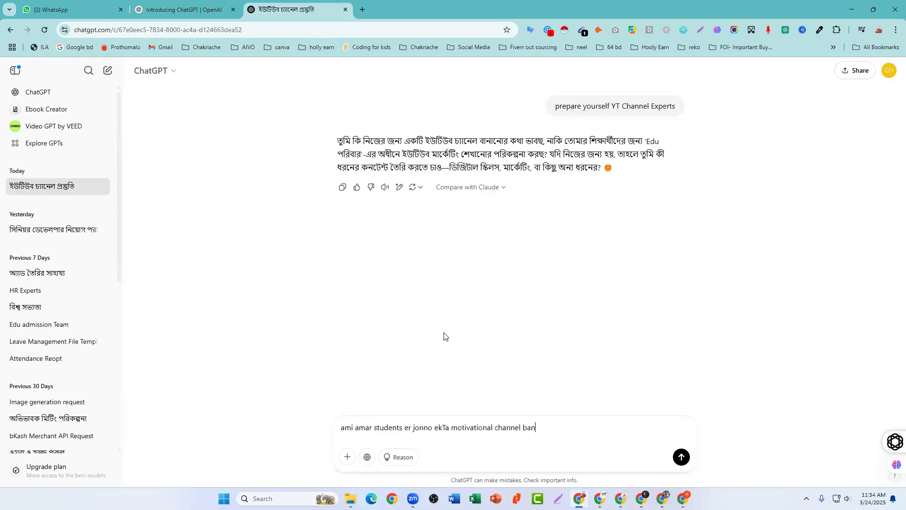
text(abo, amake)
text(naam diye)
text(help koro)
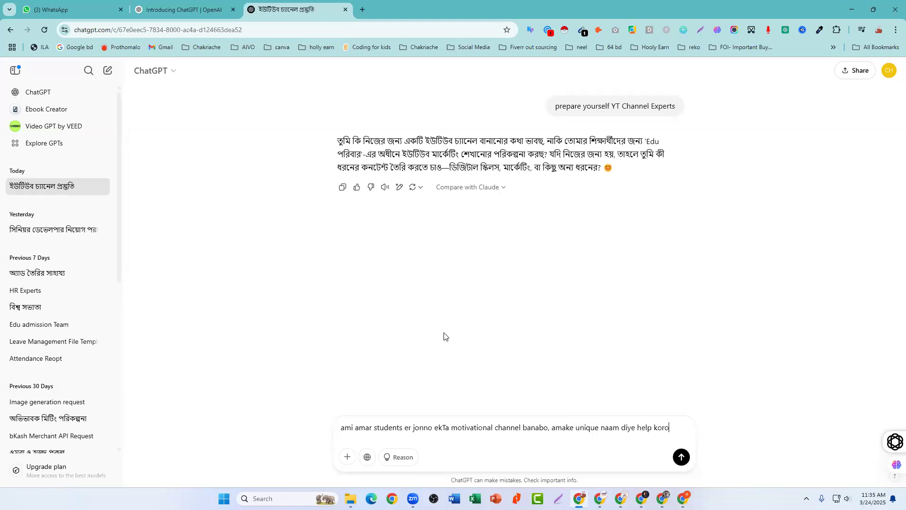
click(682, 457)
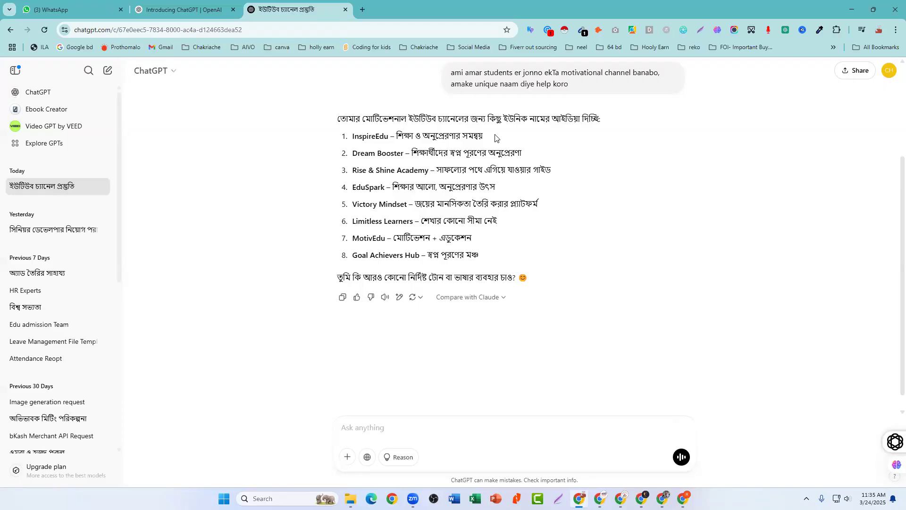
- Review the suggested channel names and their Bengali descriptions in the ChatGPT reply
drag(479, 137, 353, 137)
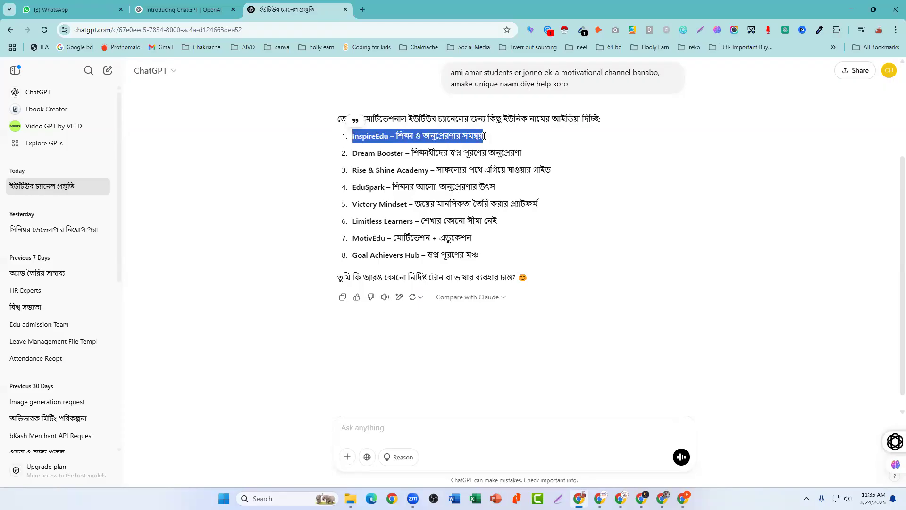
click(456, 135)
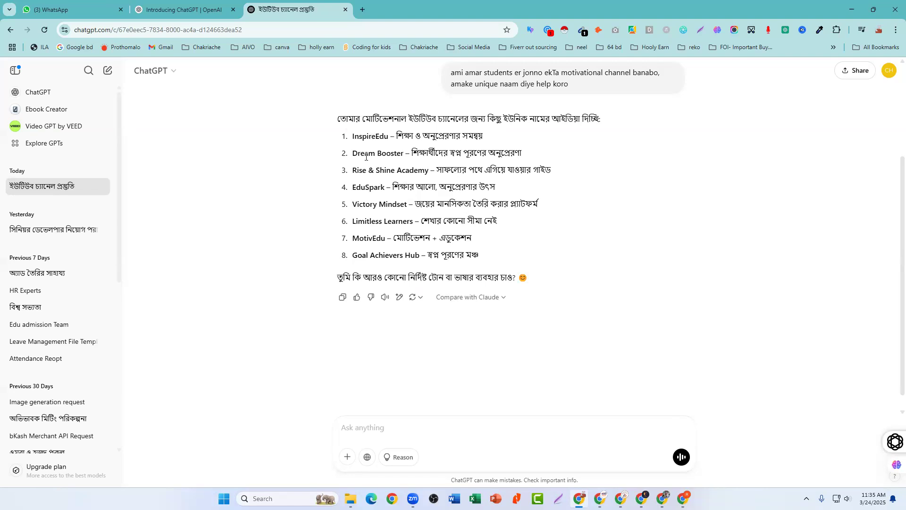
drag(353, 153, 397, 153)
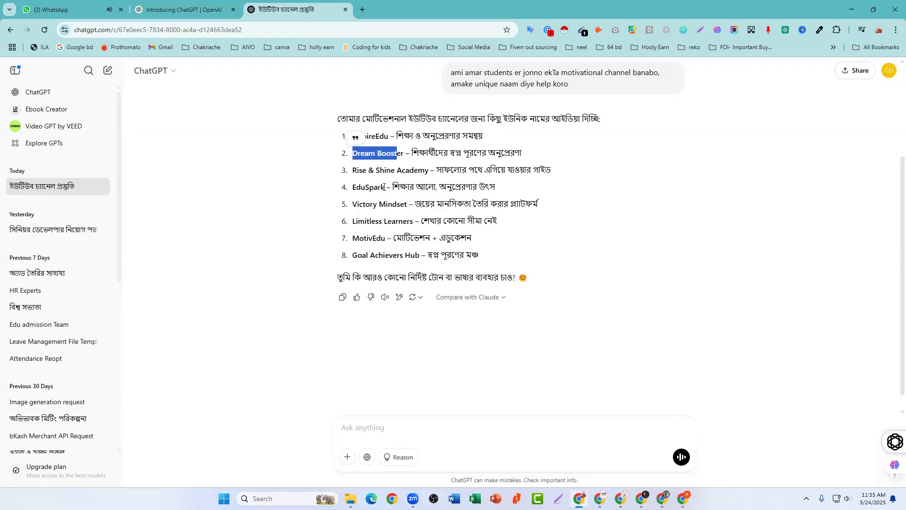
click(477, 171)
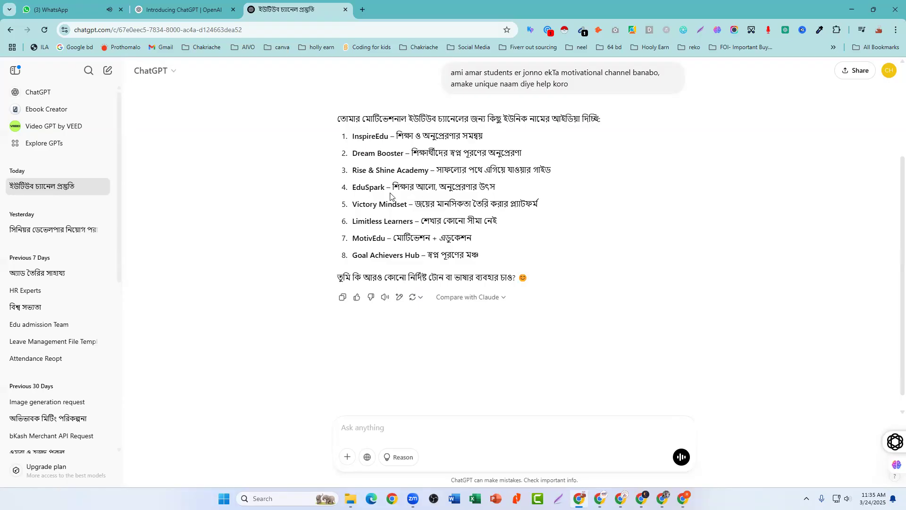
drag(495, 187, 352, 188)
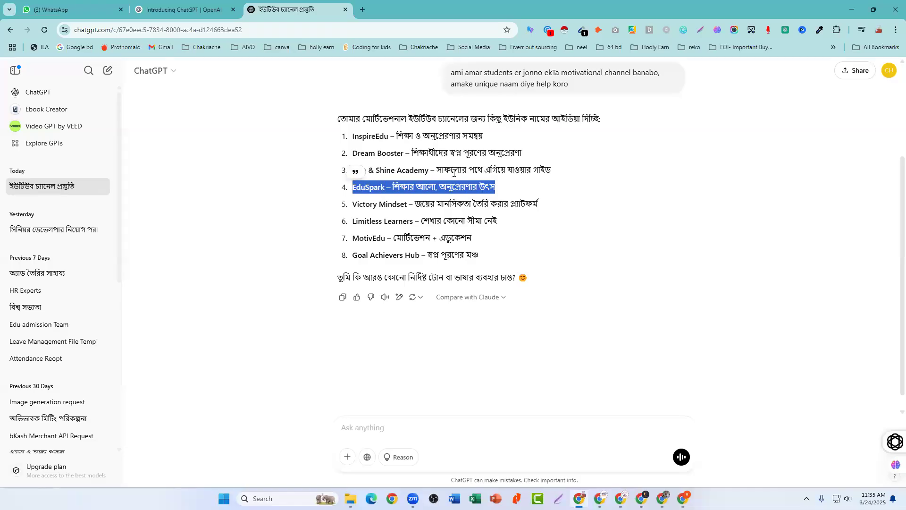
click(508, 213)
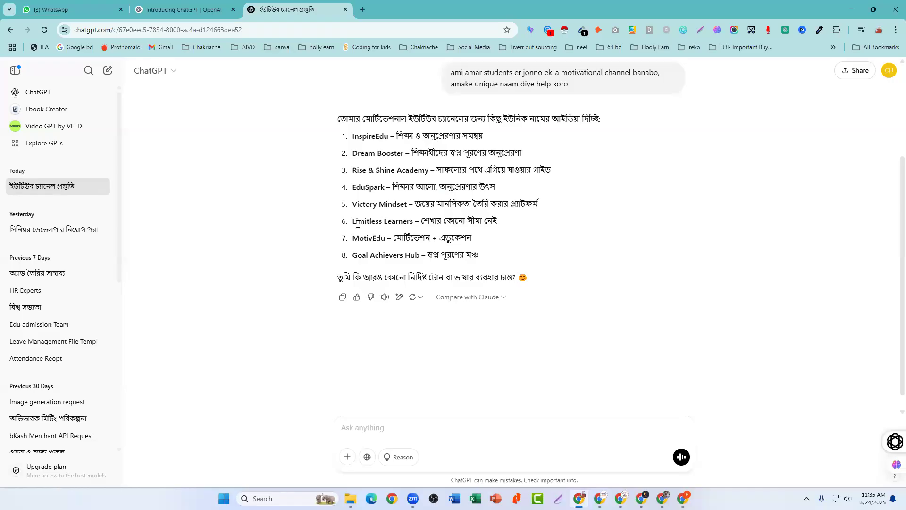
drag(353, 223, 410, 222)
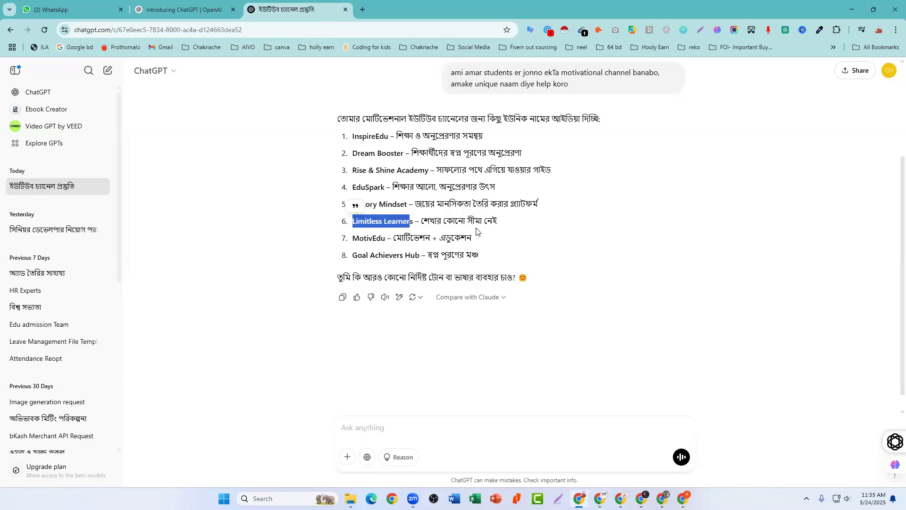
click(522, 229)
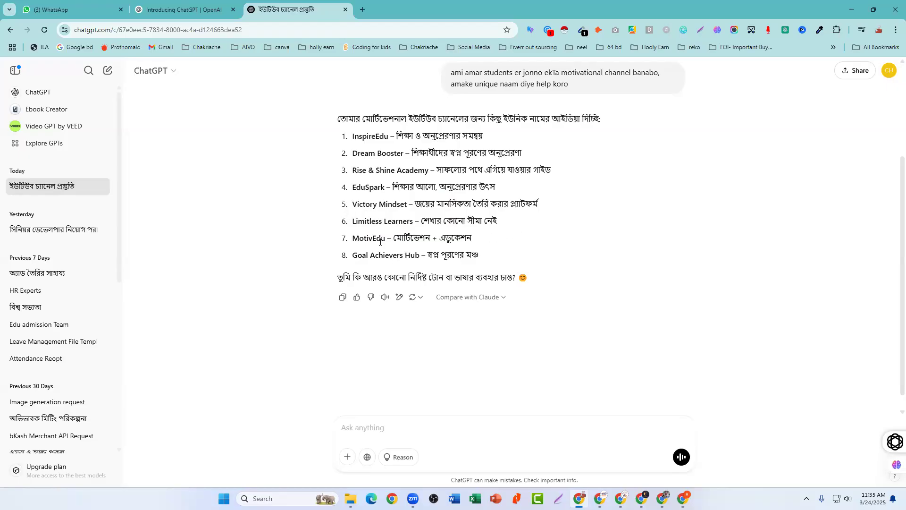
- Copy the suggested name MotivEdu from the ChatGPT reply and search YouTube for it in place of the previous query
drag(385, 239, 353, 240)
key(ctrl+c)
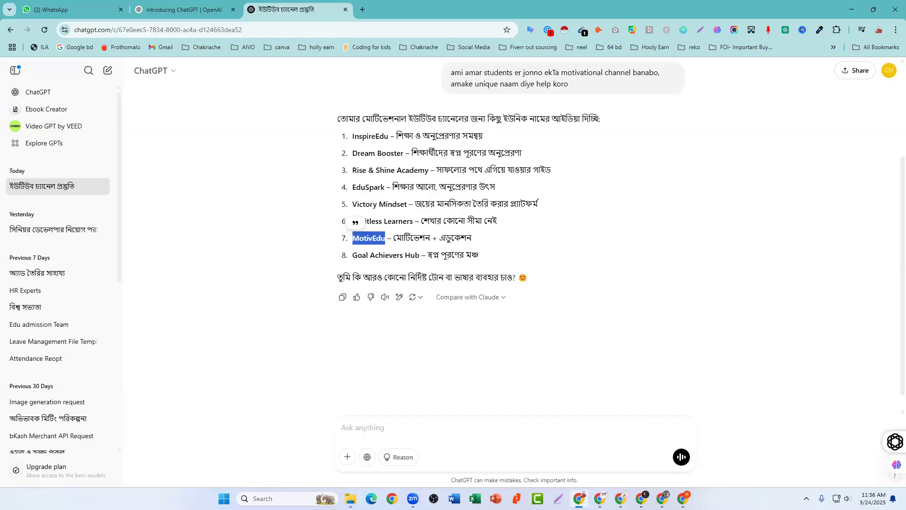
click(683, 498)
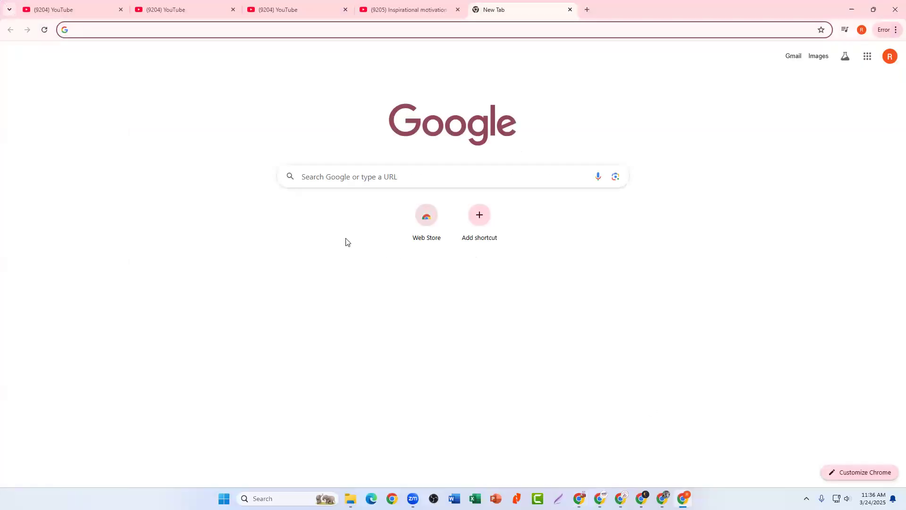
click(405, 9)
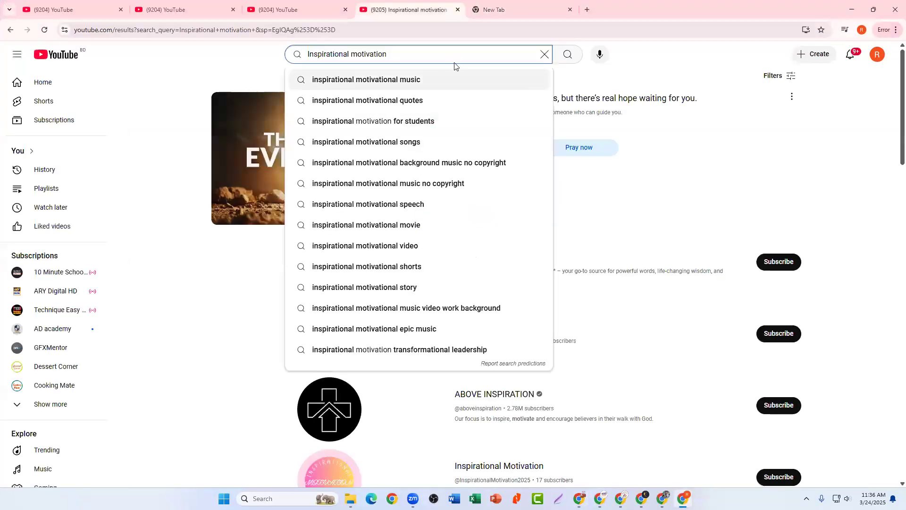
key(shift+Left)
key(shift+Left)
key(shift+Left)
key(shift+Left)
key(shift+Left)
key(shift+Left)
key(shift+Left)
key(shift+Left)
key(shift+Left)
key(shift+Left)
key(shift+Left)
key(shift+Left)
key(shift+Left)
key(shift+Left)
key(shift+Left)
key(shift+Left)
key(shift+Left)
key(shift+Left)
key(shift+Left)
key(shift+Left)
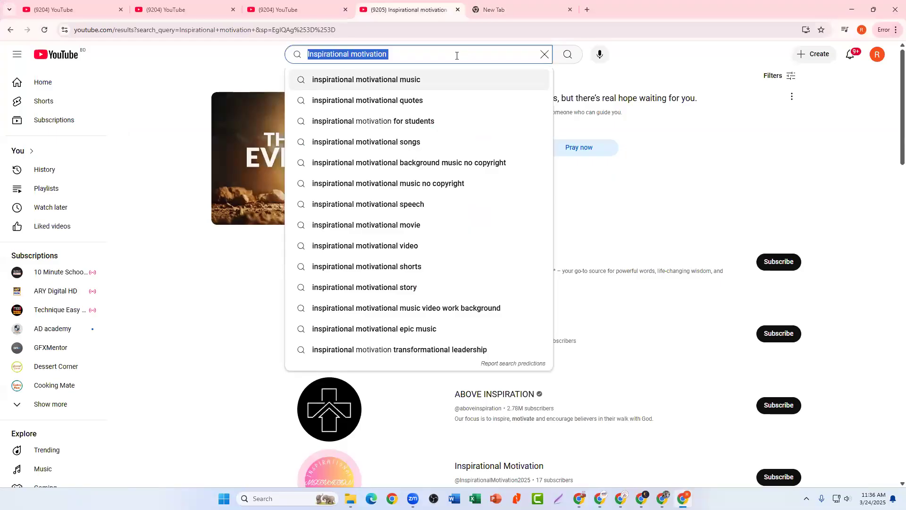
key(ctrl+v)
key(Return)
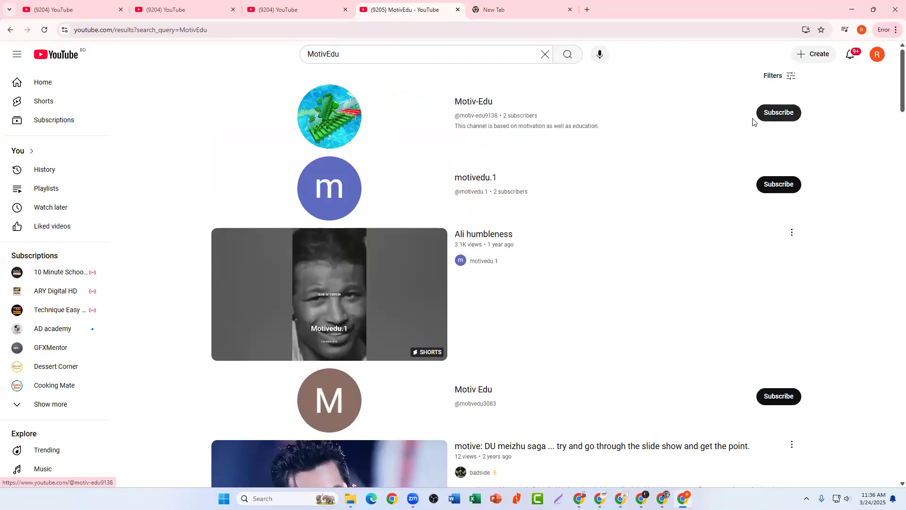
- Examine the YouTube results for MotivEdu to see whether existing channels already use the same or a similar name
scroll(486, 370, down, 6)
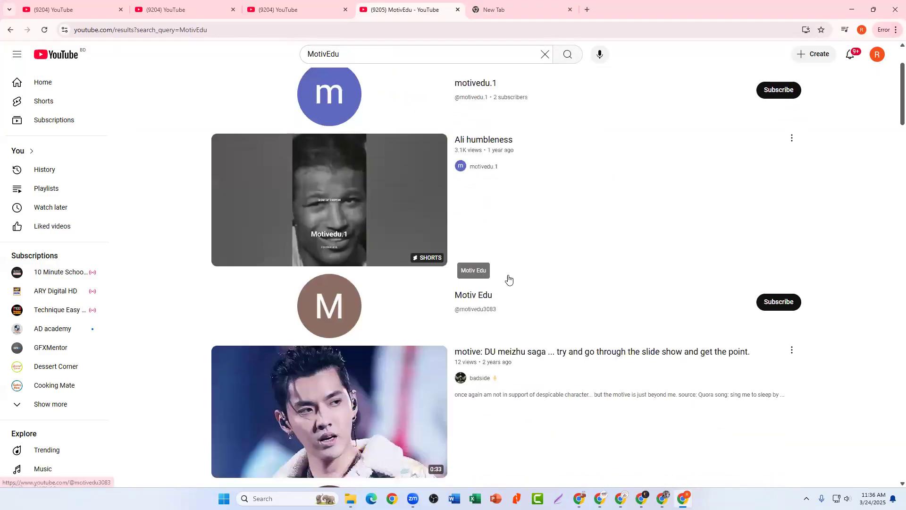
scroll(651, 433, down, 3)
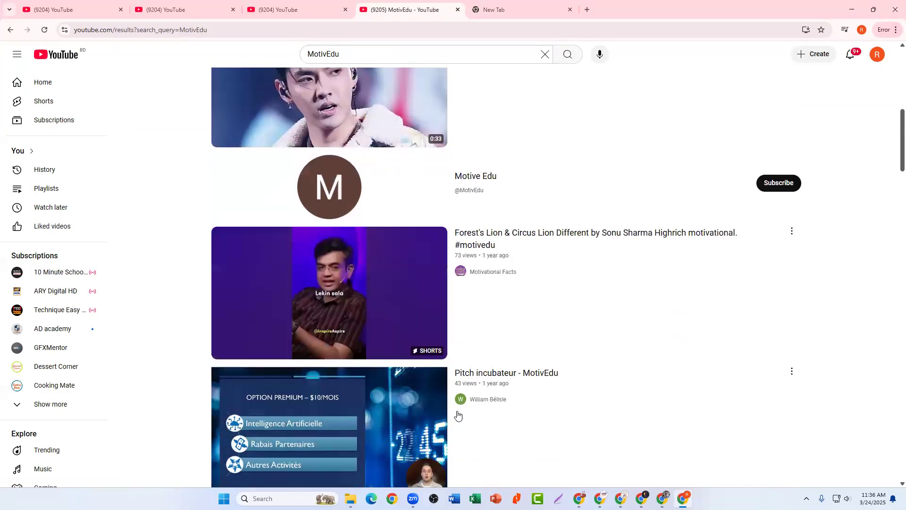
scroll(580, 392, up, 6)
scroll(566, 377, up, 3)
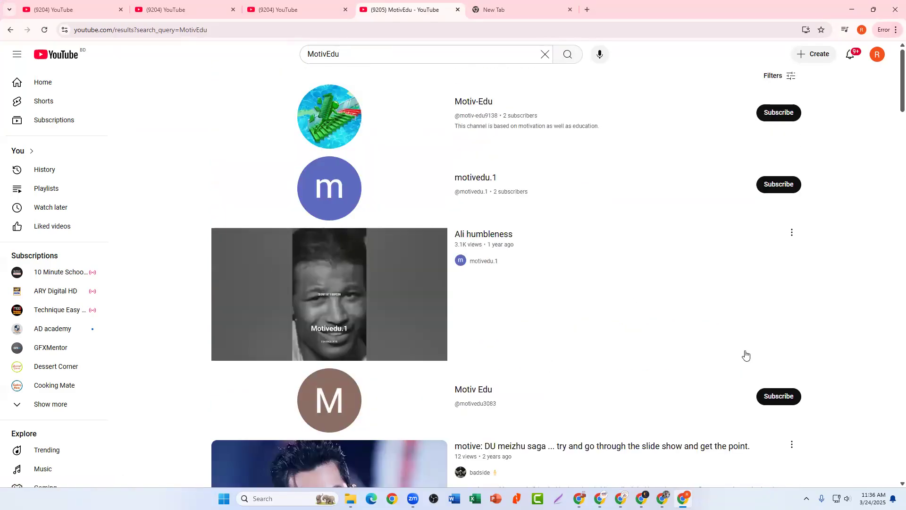
scroll(744, 354, down, 12)
scroll(502, 370, down, 4)
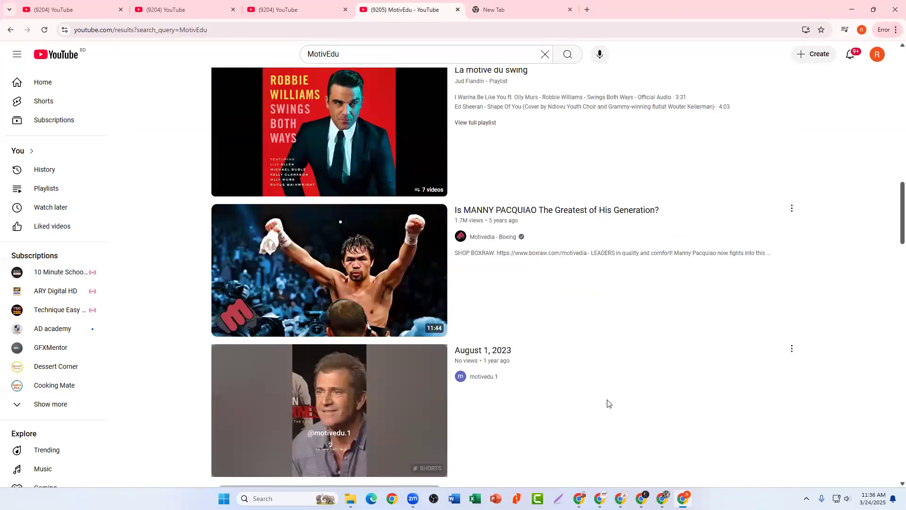
scroll(607, 403, down, 4)
scroll(495, 368, up, 5)
scroll(494, 368, up, 12)
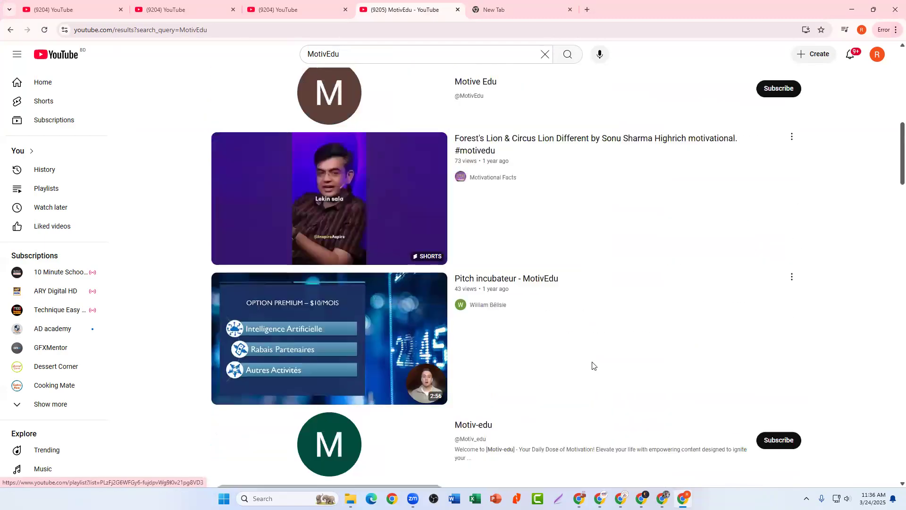
scroll(507, 187, up, 2)
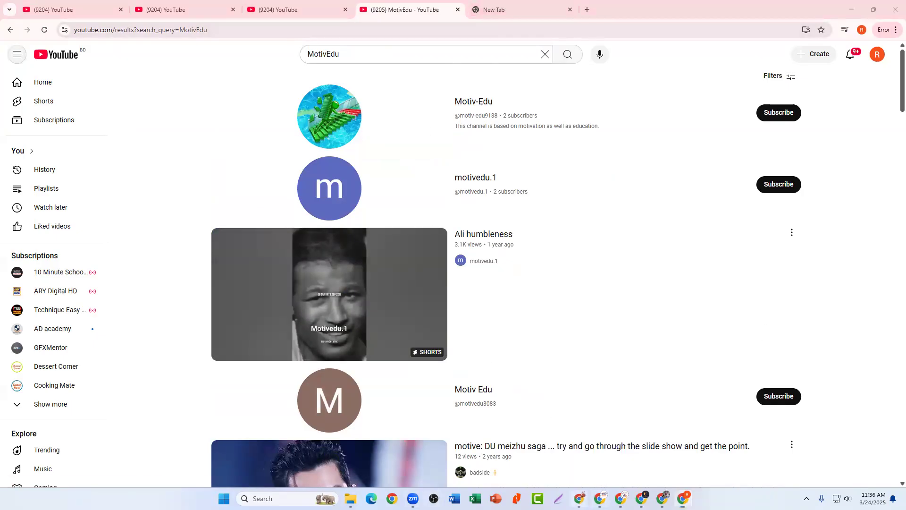
- Return to the ChatGPT name suggestions and select EduSpark as another candidate
key(alt+Tab)
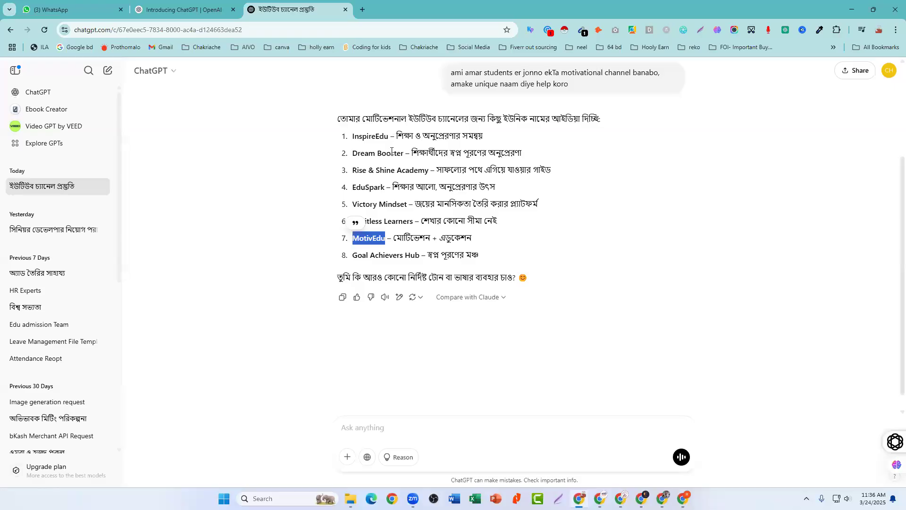
click(374, 426)
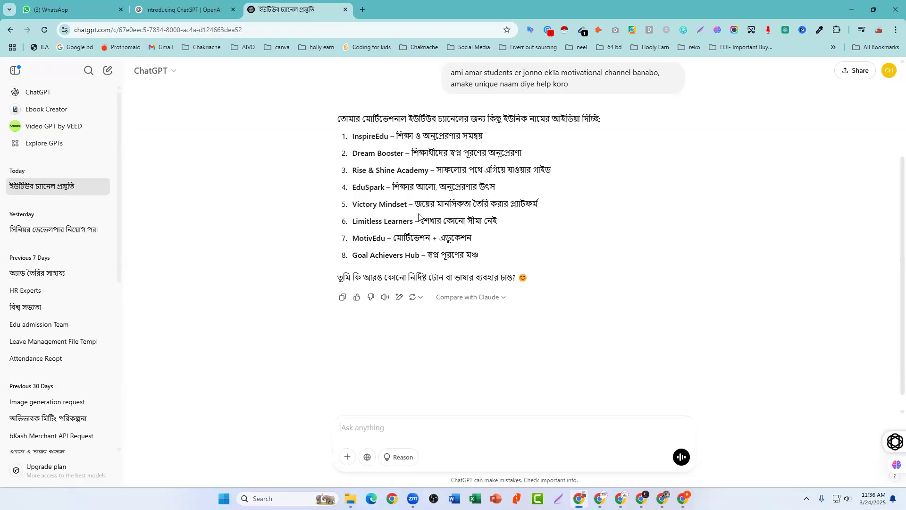
drag(414, 222, 406, 222)
click(392, 188)
double_click(373, 188)
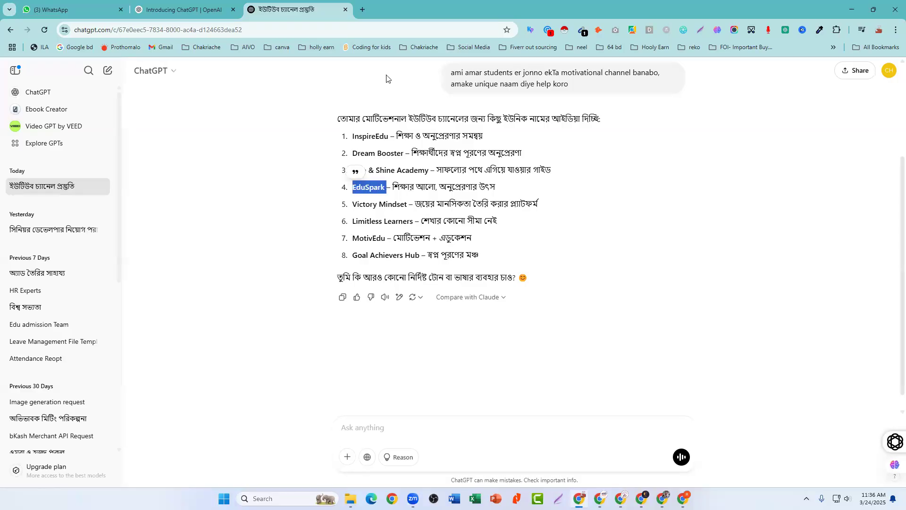
- Switch to YouTube and filter the MotivEdu search results by the Channel type
click(683, 499)
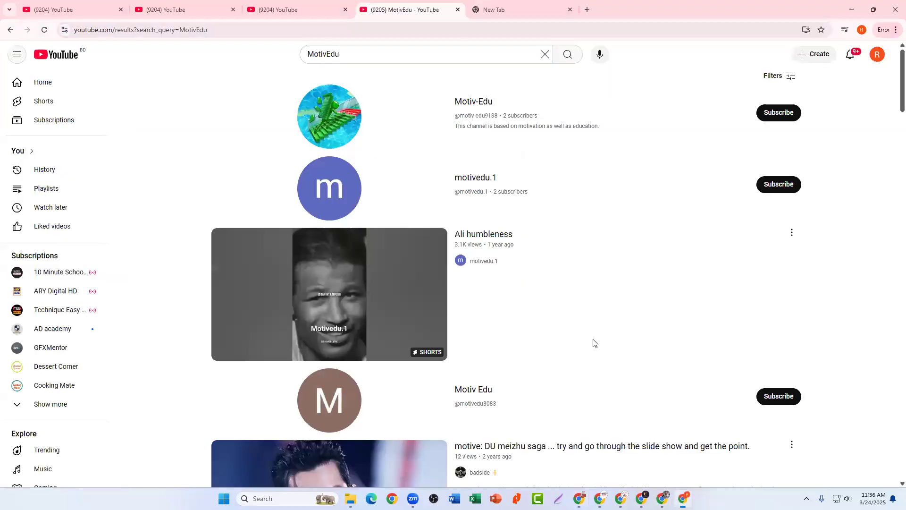
double_click(328, 55)
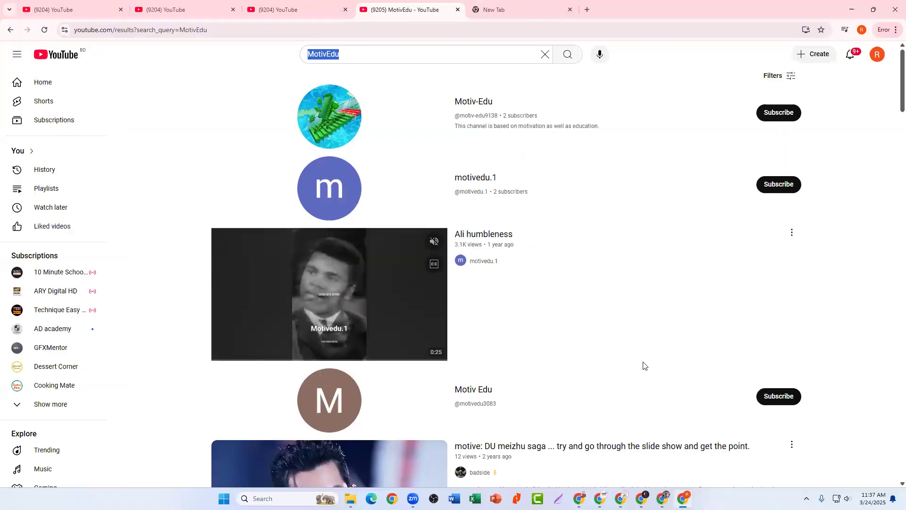
click(779, 77)
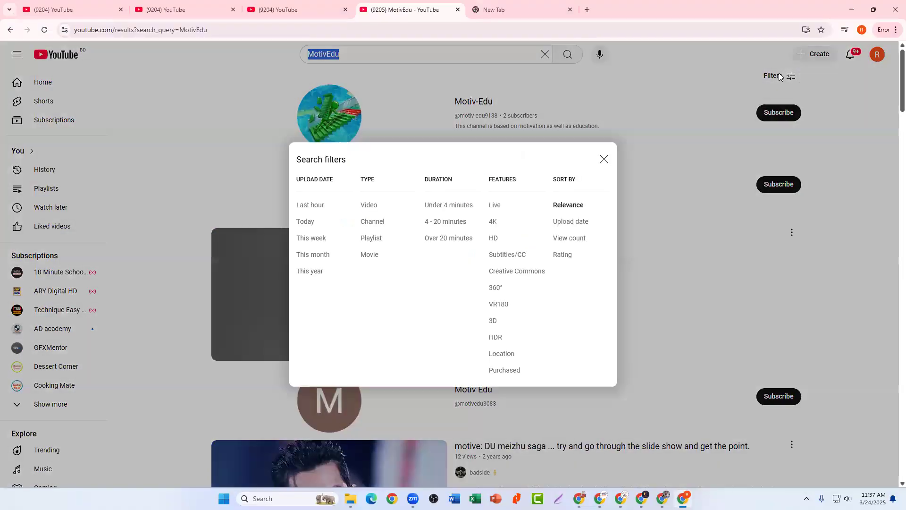
click(372, 222)
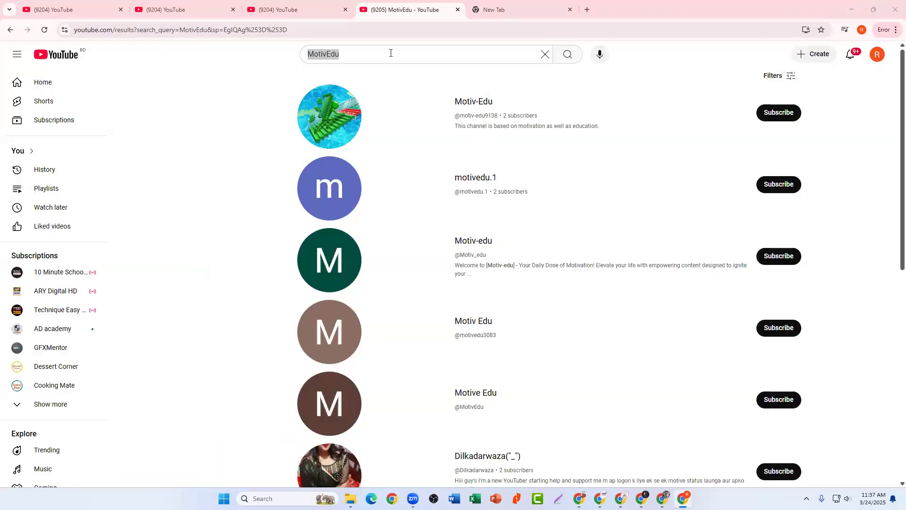
- Search YouTube for "eduspark" with the Channel type filter and look through the existing channels with that name
click(375, 52)
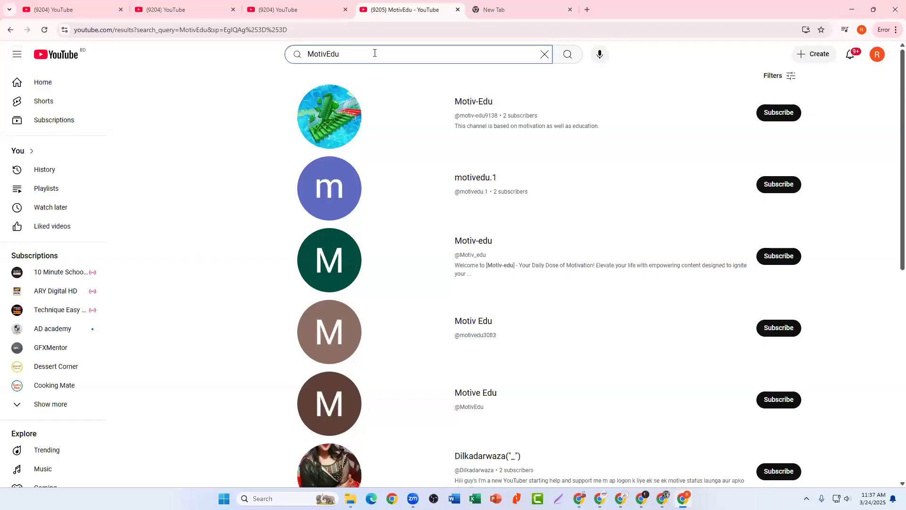
drag(375, 53, 299, 56)
text(eduspark)
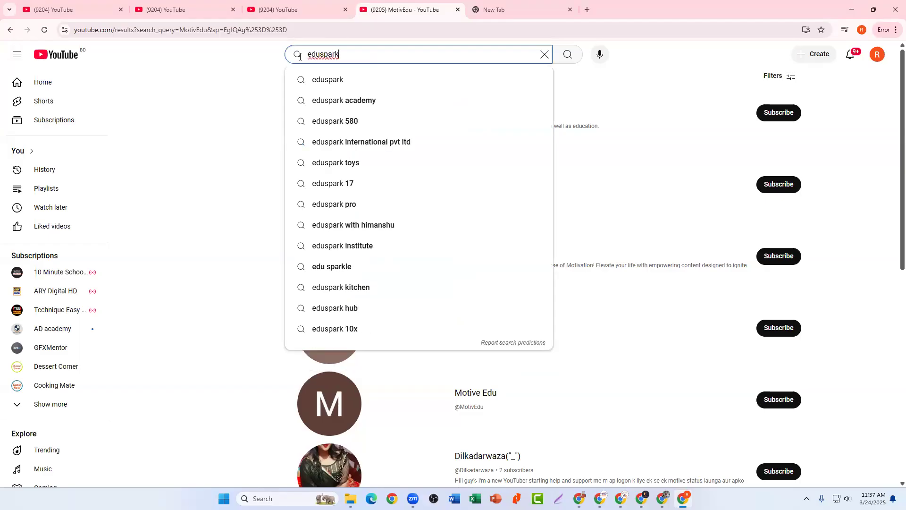
key(Return)
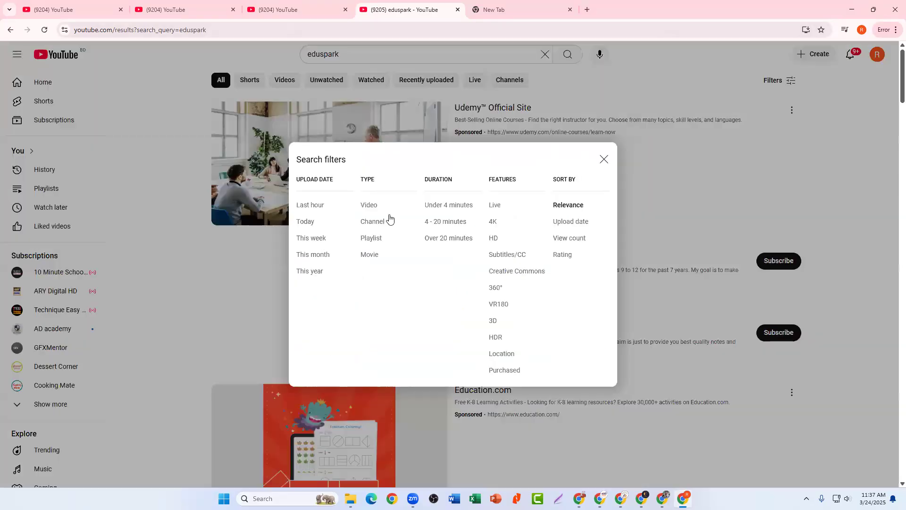
click(375, 221)
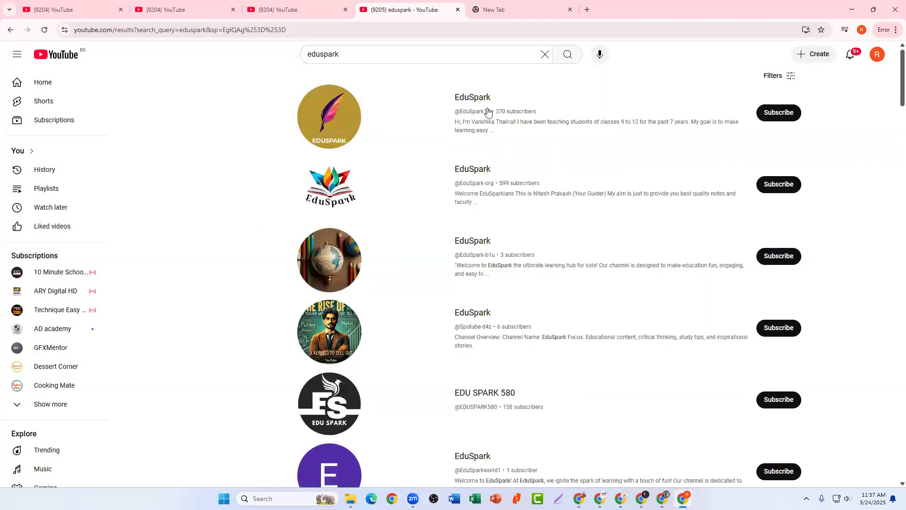
scroll(510, 395, down, 5)
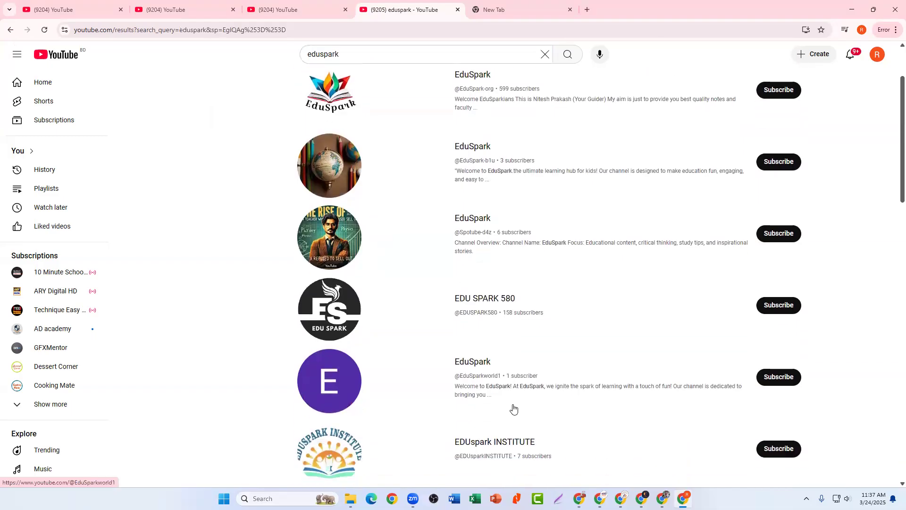
scroll(505, 383, down, 1)
scroll(506, 383, down, 2)
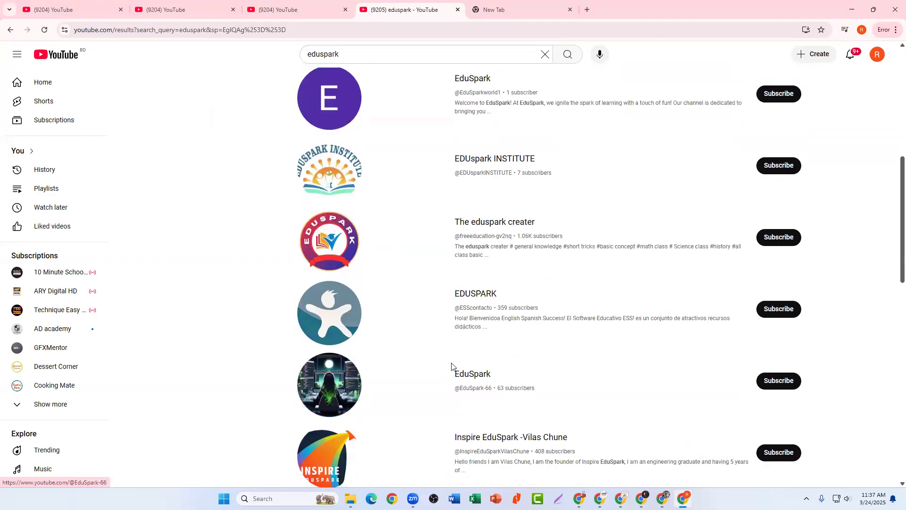
scroll(455, 364, up, 8)
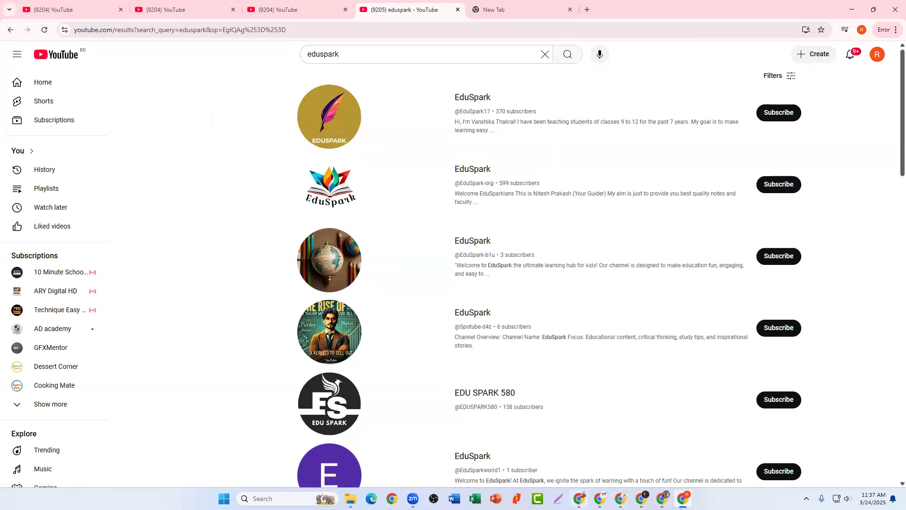
- Return to the ChatGPT name suggestions and select MotivEdu as the name to use
click(579, 499)
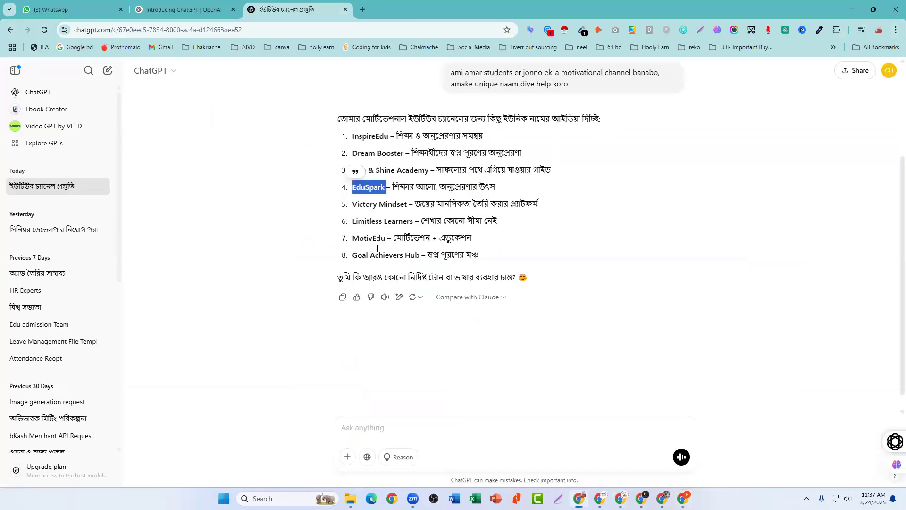
click(354, 188)
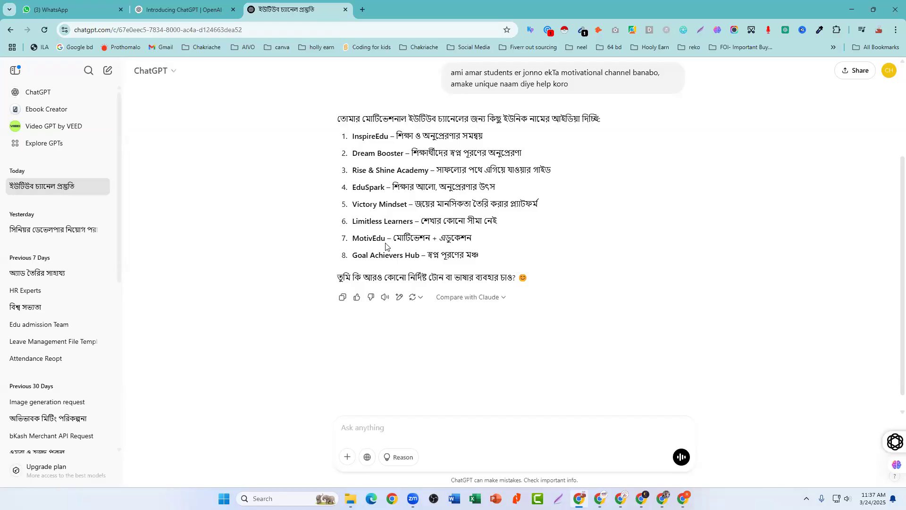
drag(386, 241, 351, 240)
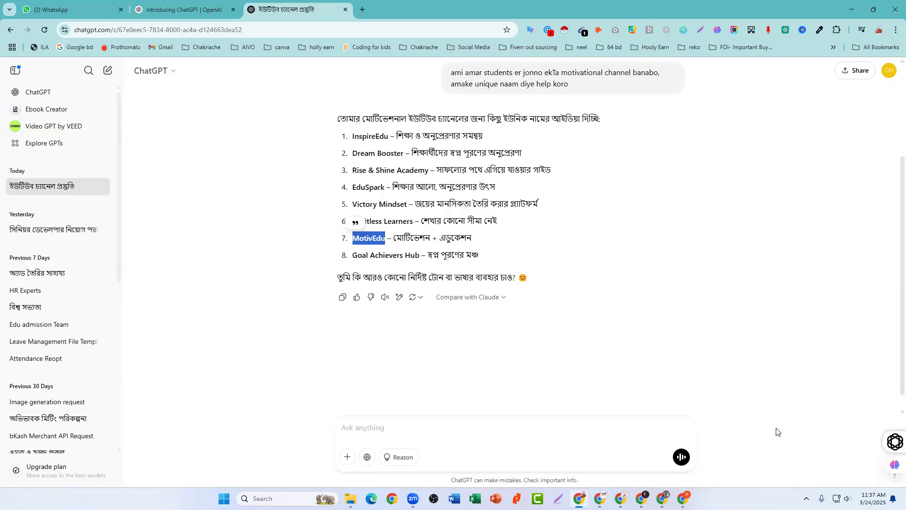
- In YouTube's channel creation form, replace the name with MotivEdu and place the cursor in the handle field
click(683, 499)
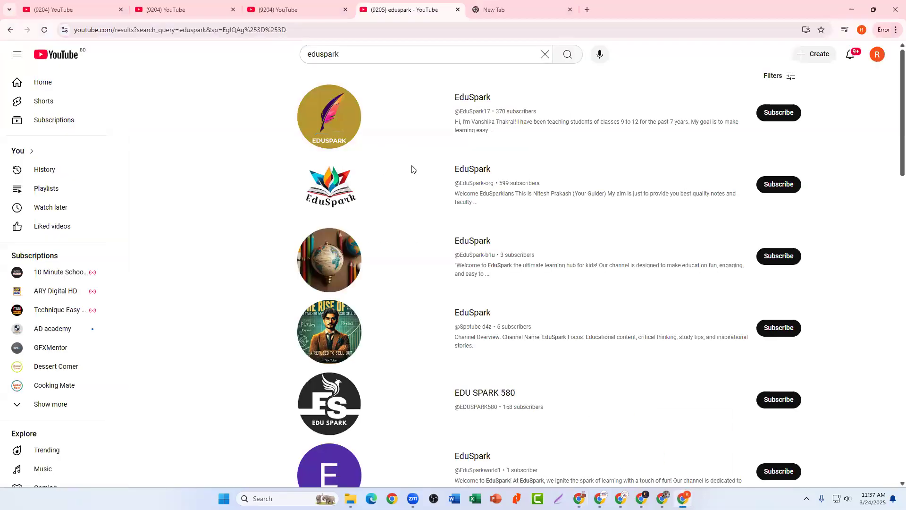
click(222, 10)
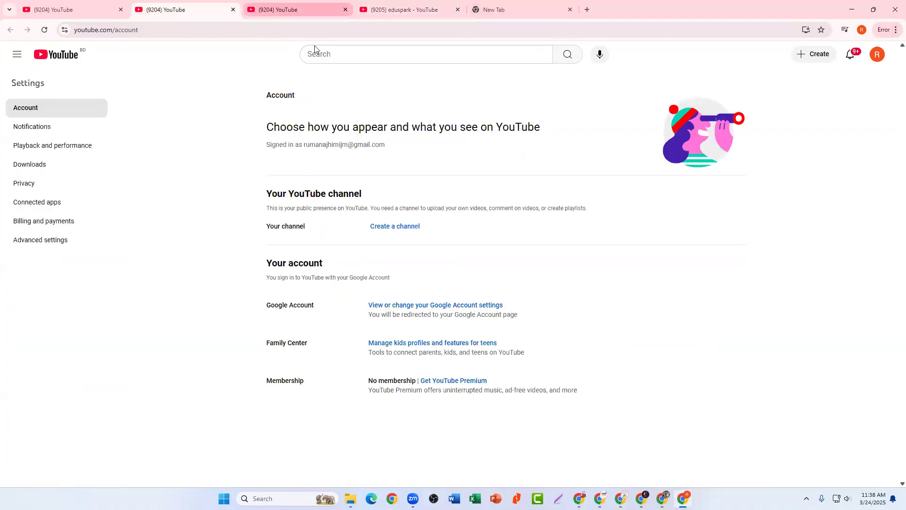
key(ctrl+Tab)
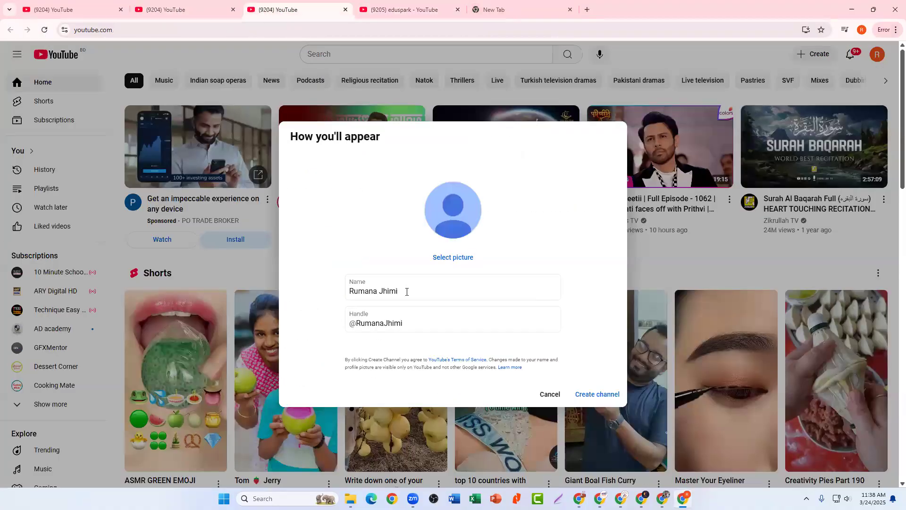
drag(407, 292, 333, 293)
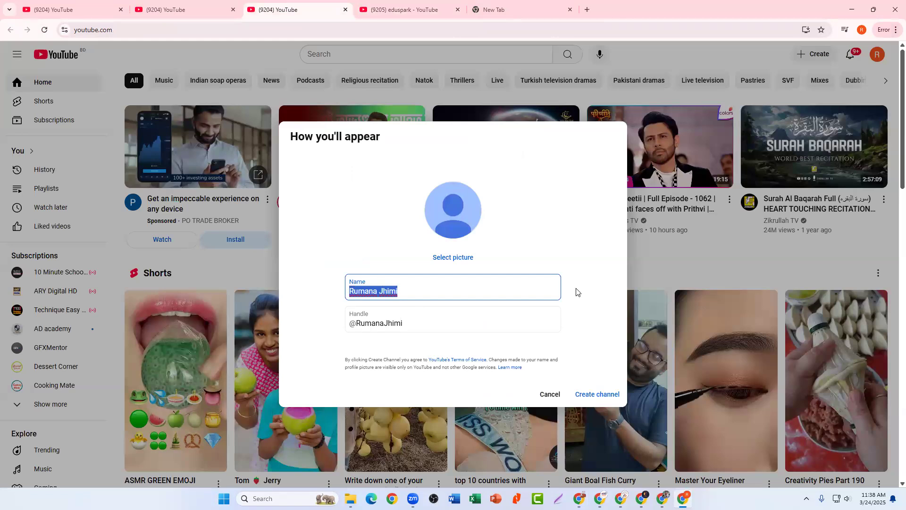
text(MotivEdu)
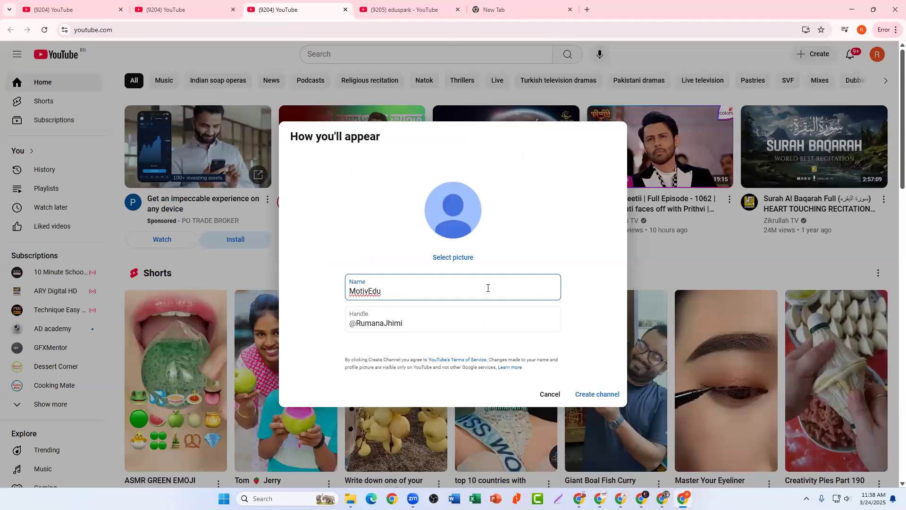
click(410, 323)
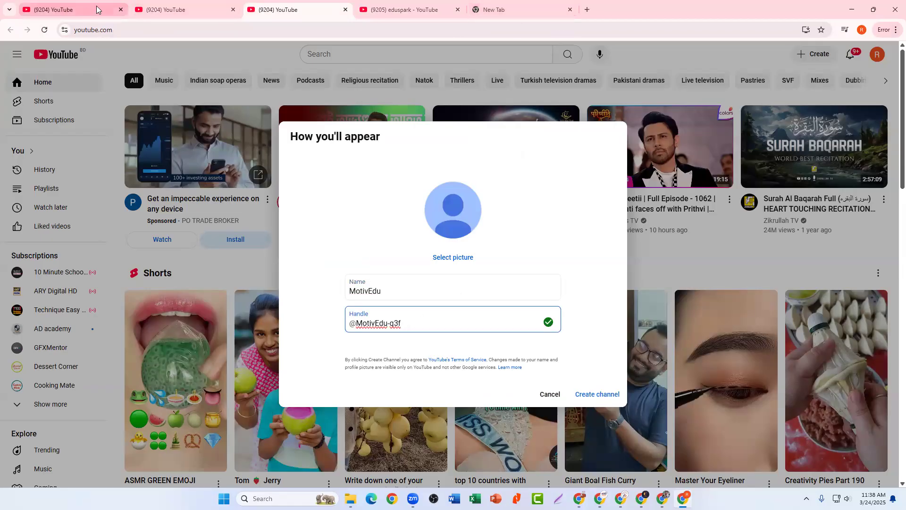
- Search Google for "passive income bd" in the empty browser tab
click(528, 5)
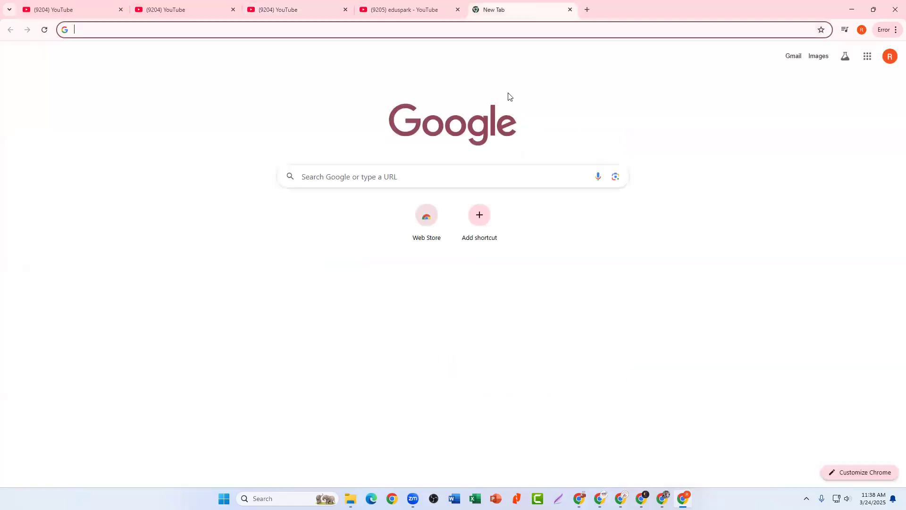
click(390, 176)
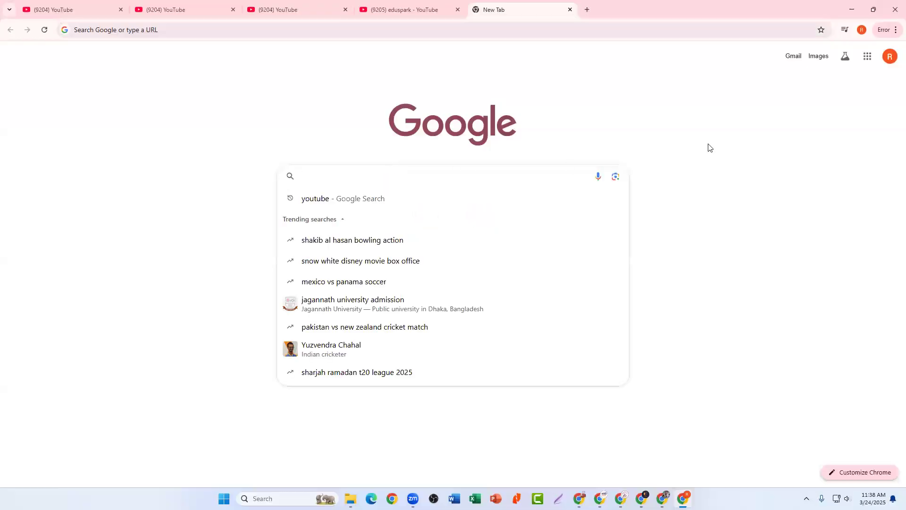
text(passive )
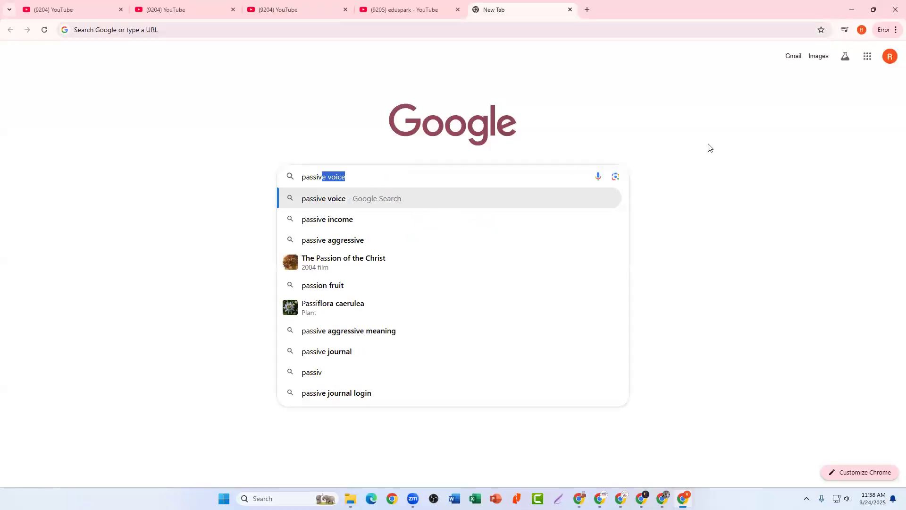
text(income bd)
key(Return)
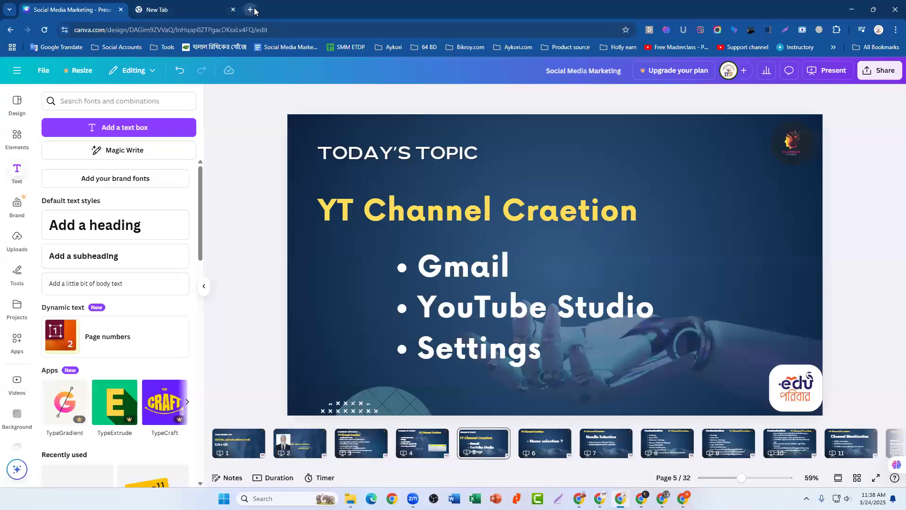
- In the other browser window, search Google for "passive income bd" and open the Passive Income BD YouTube channel
click(253, 9)
click(184, 6)
click(367, 202)
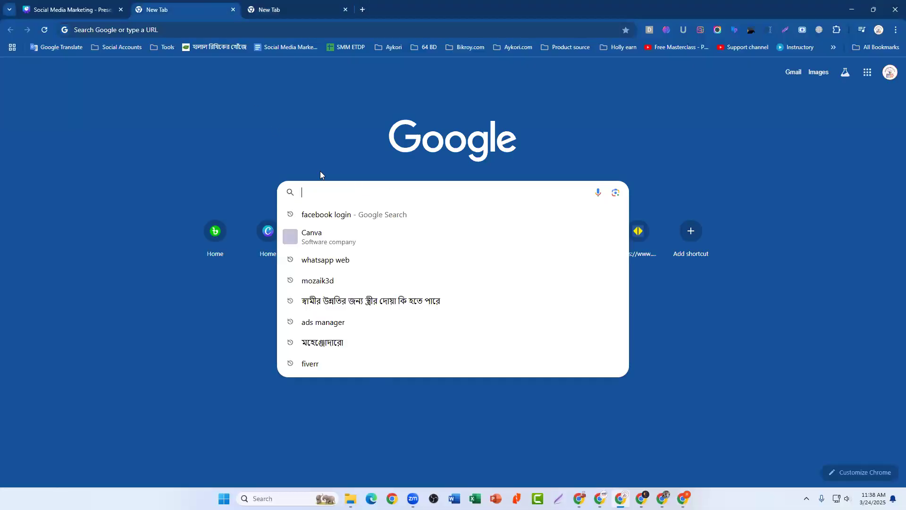
text(pass)
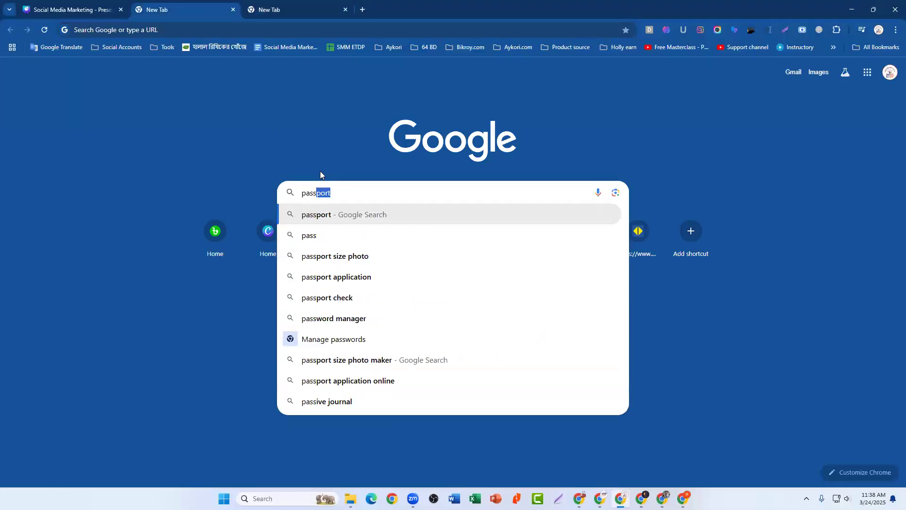
text(ive in)
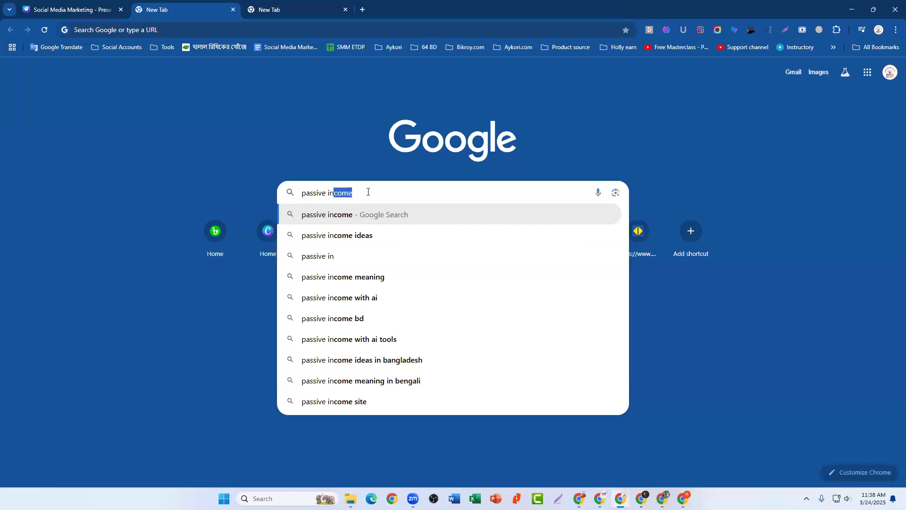
text(come bd)
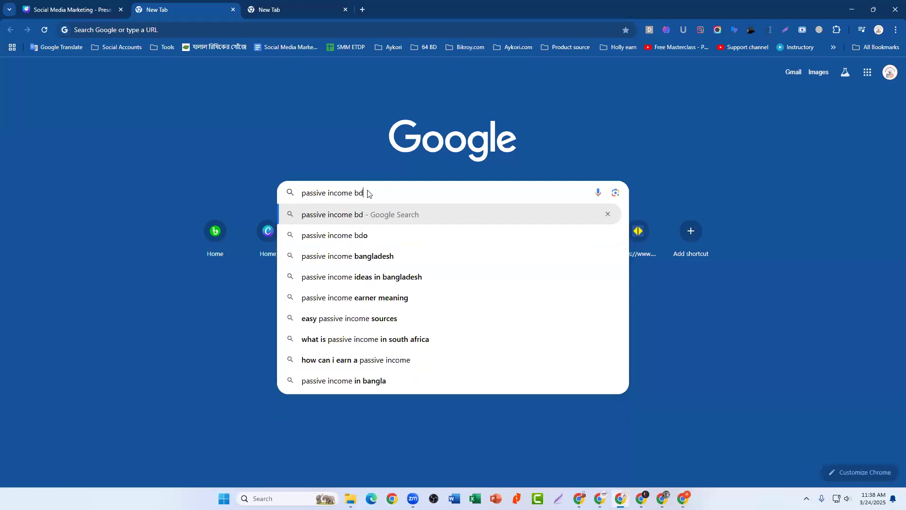
key(Return)
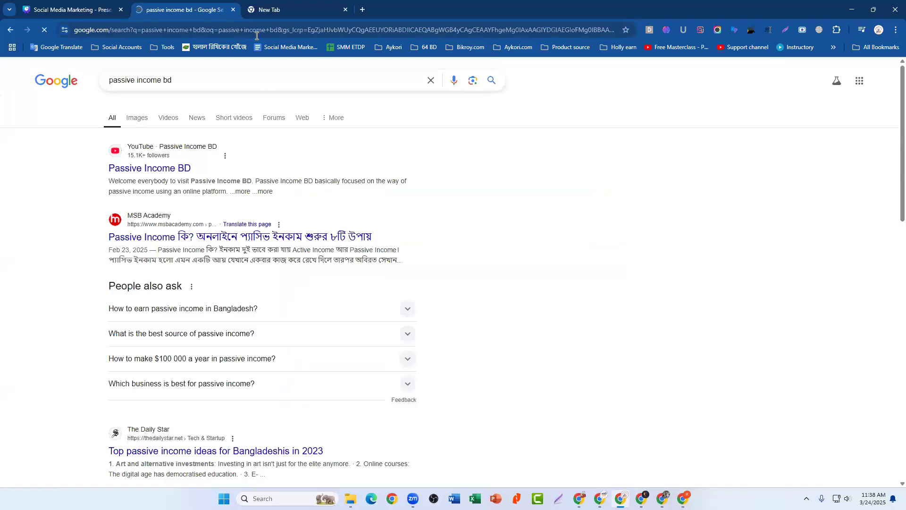
click(141, 170)
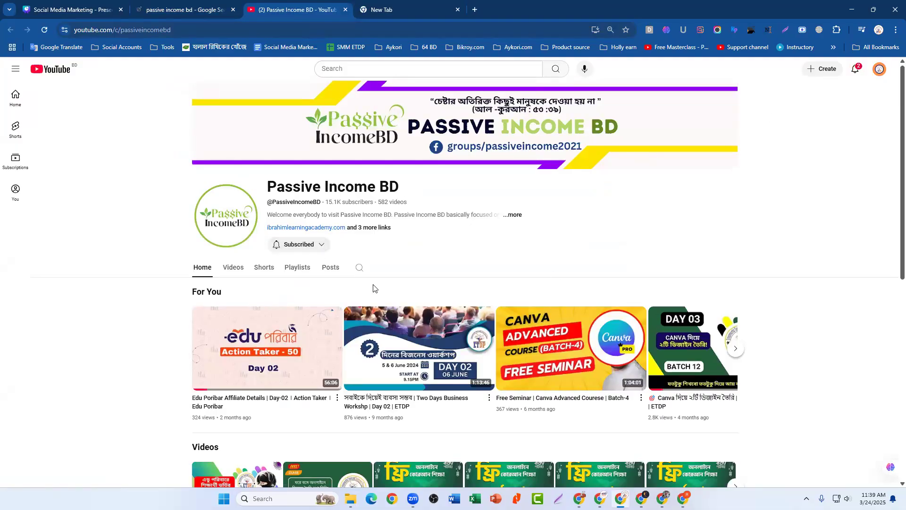
- Examine the Passive Income BD channel page, comparing the ending of its web address with its handle and channel name
scroll(633, 395, down, 6)
scroll(590, 389, up, 6)
double_click(258, 29)
click(256, 25)
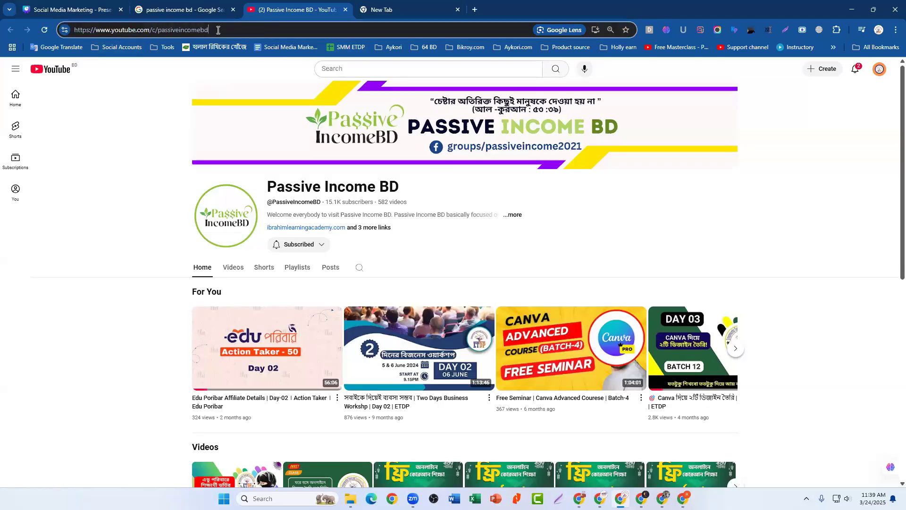
drag(208, 29, 160, 33)
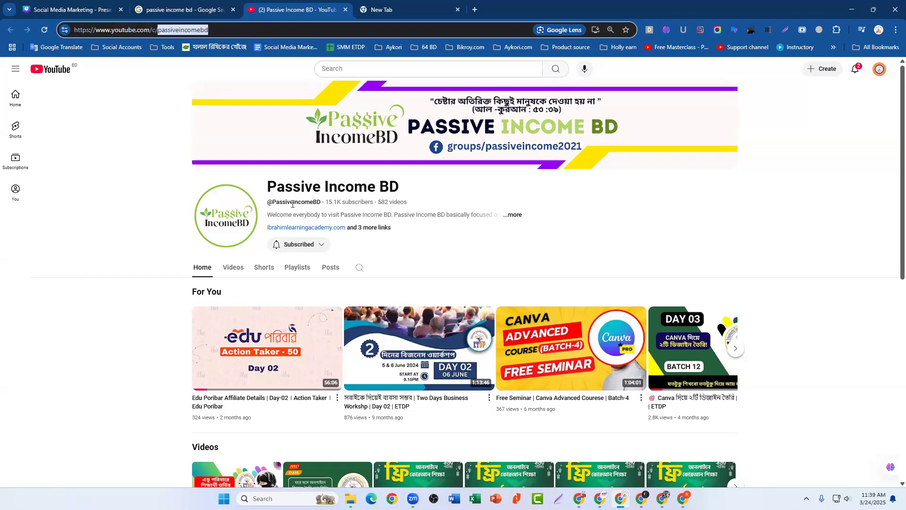
drag(321, 204, 388, 191)
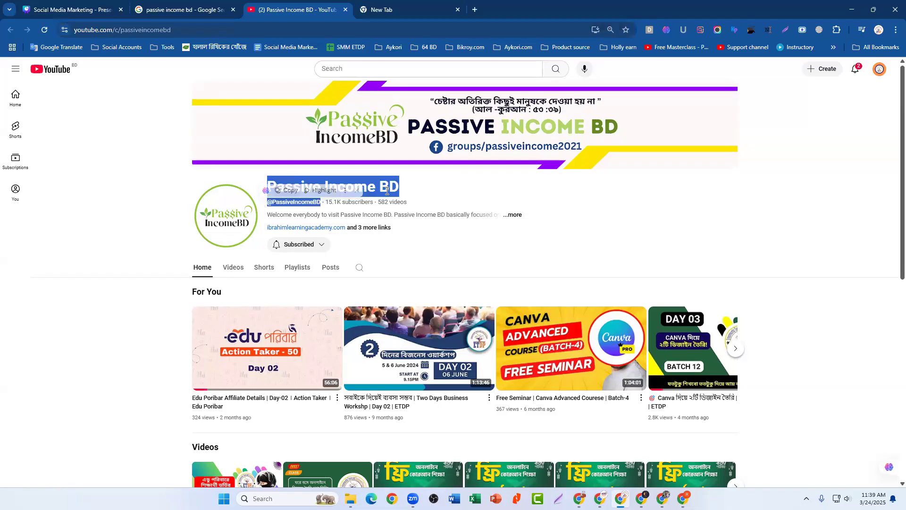
click(479, 160)
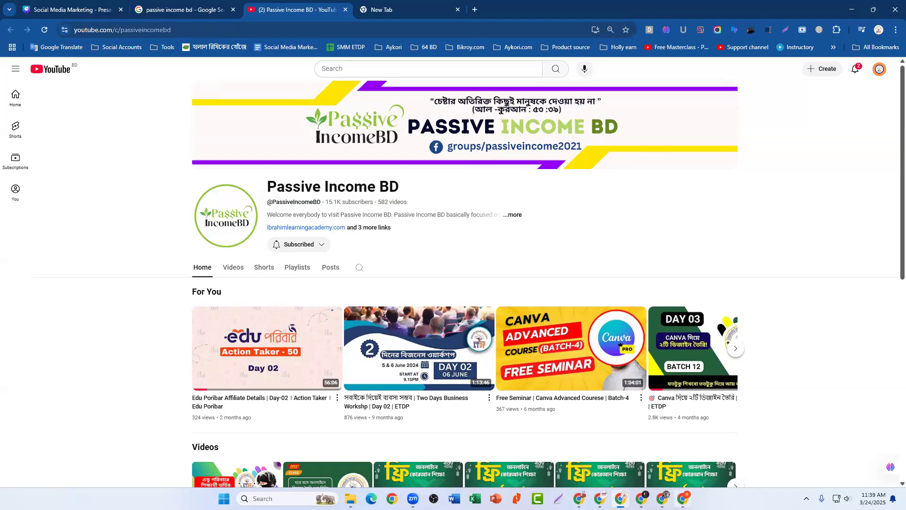
- Return to the YouTube channel creation form and compare the MotivEdu name with the suggested handle
click(682, 498)
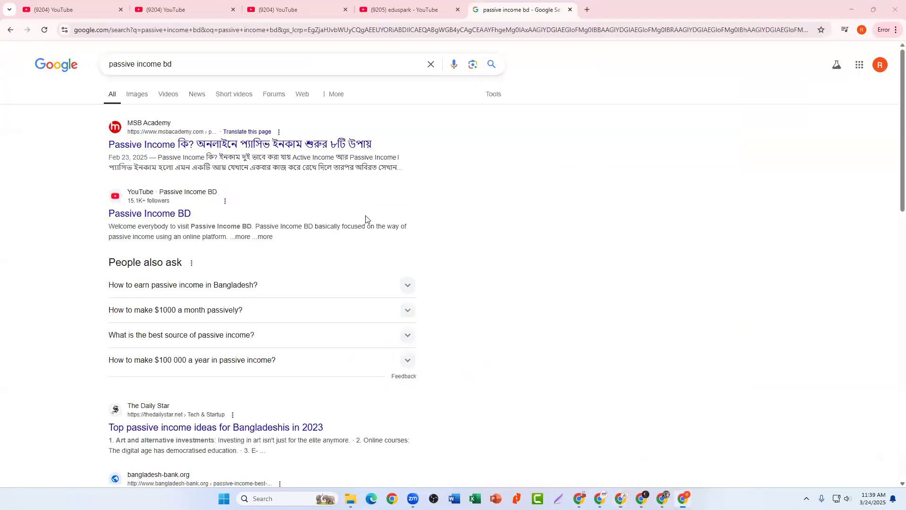
click(404, 10)
click(287, 6)
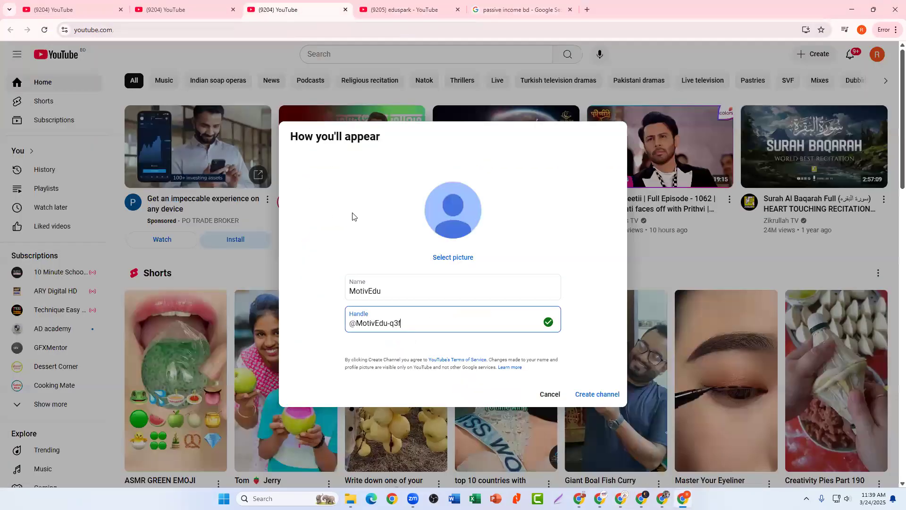
drag(391, 293, 360, 302)
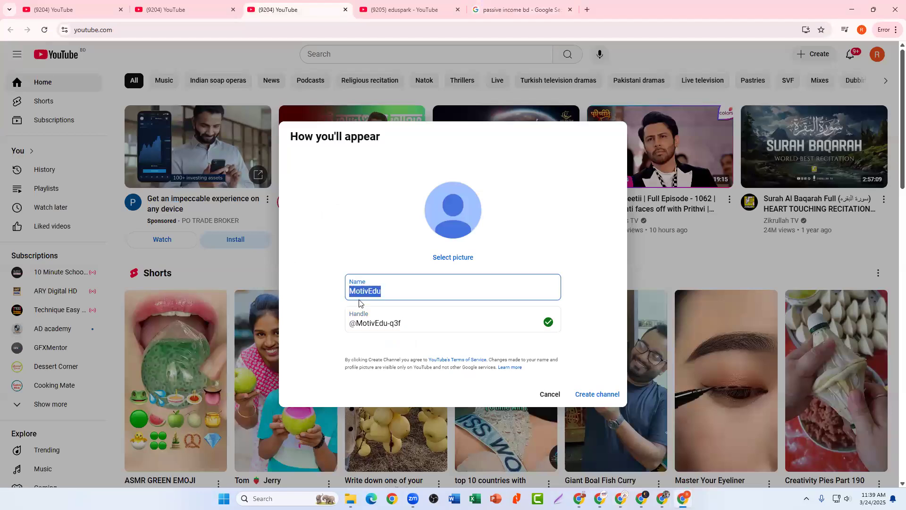
click(415, 325)
drag(400, 325, 359, 325)
click(435, 323)
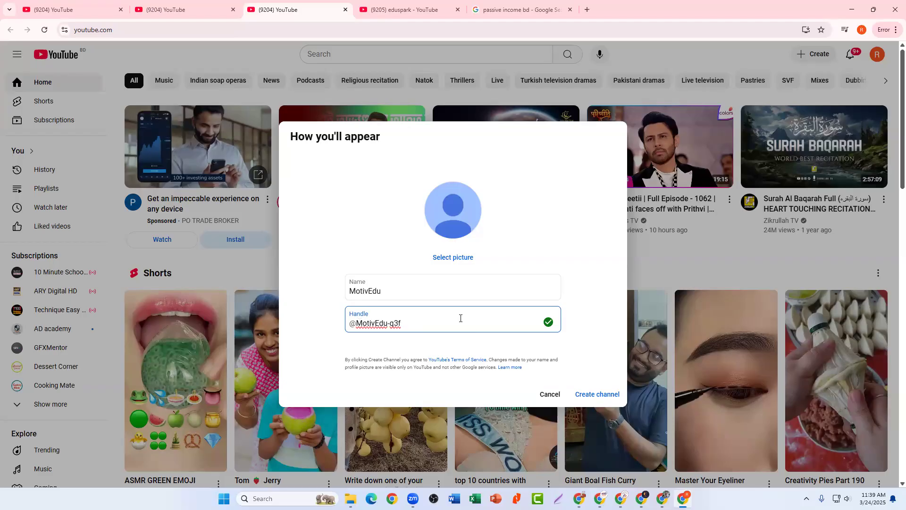
key(BackSpace)
key(BackSpace)
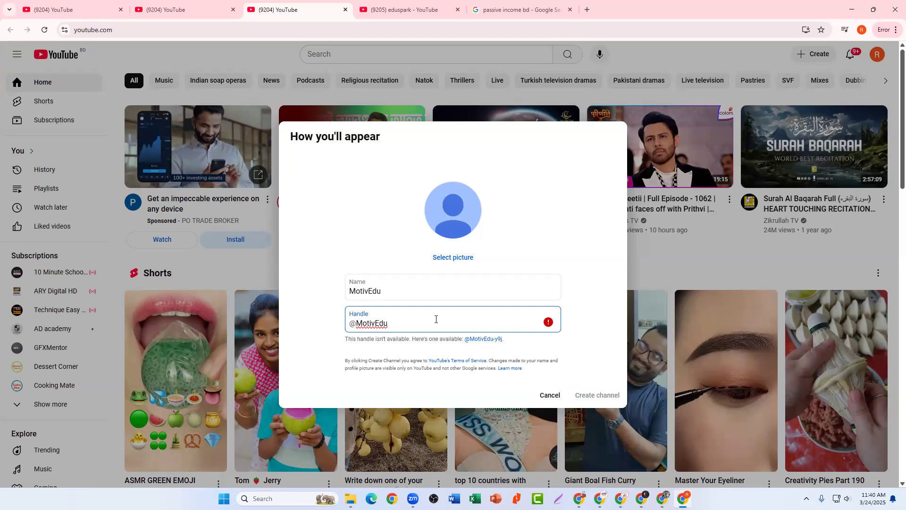
text(db)
key(BackSpace)
key(BackSpace)
text(bd)
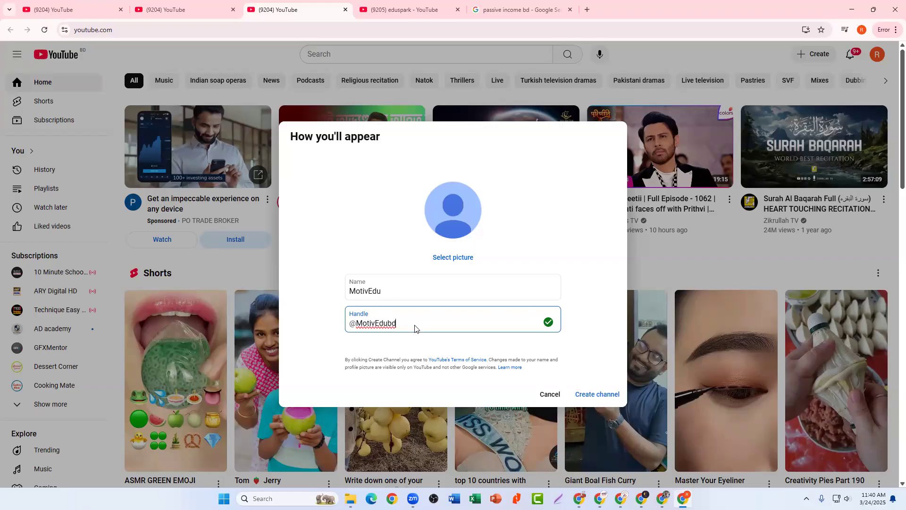
click(598, 395)
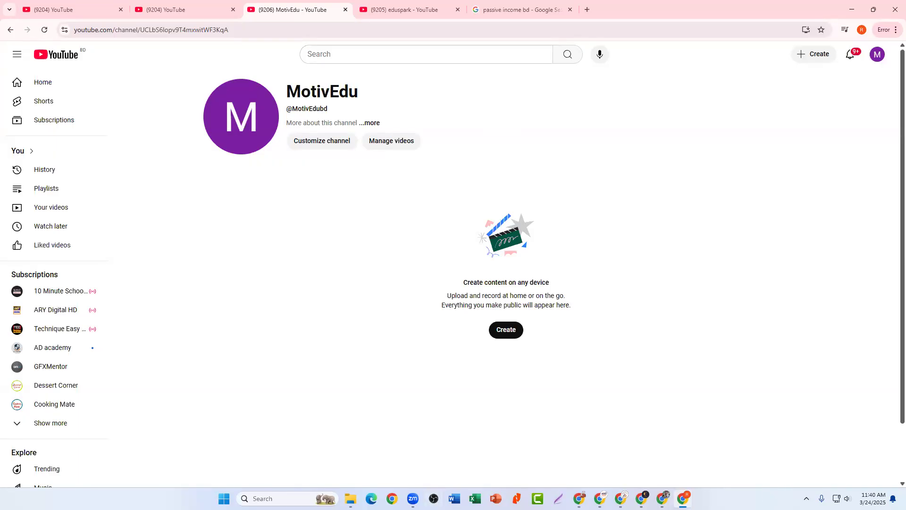
- Switch to the other browser window and open the Canva home page in its own tab
click(620, 499)
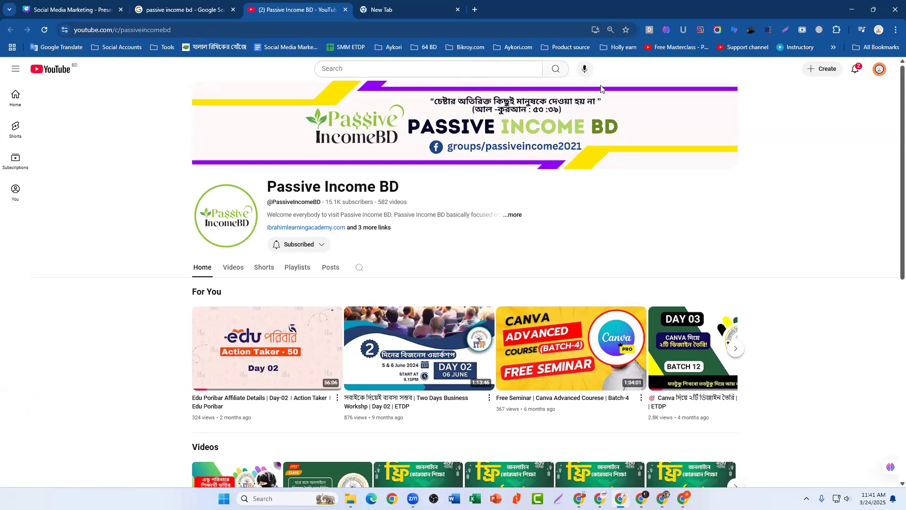
click(391, 9)
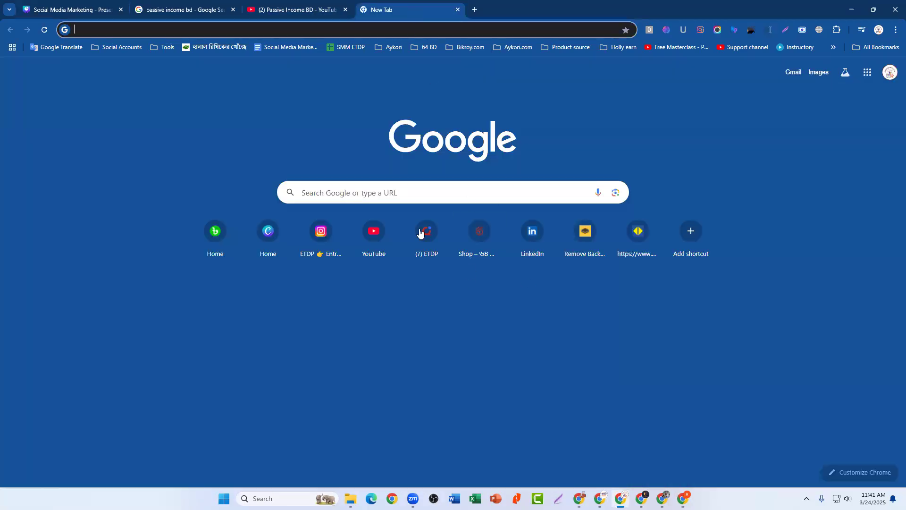
click(307, 192)
click(193, 319)
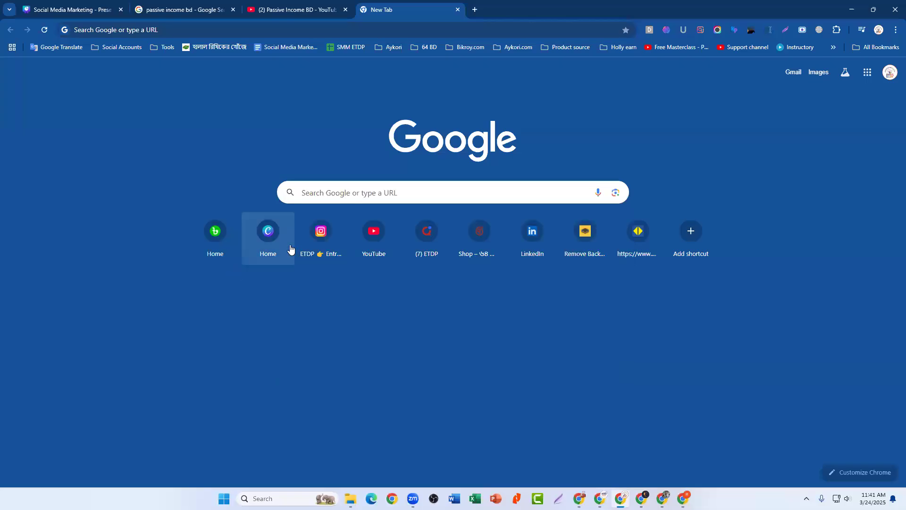
middle_click(268, 235)
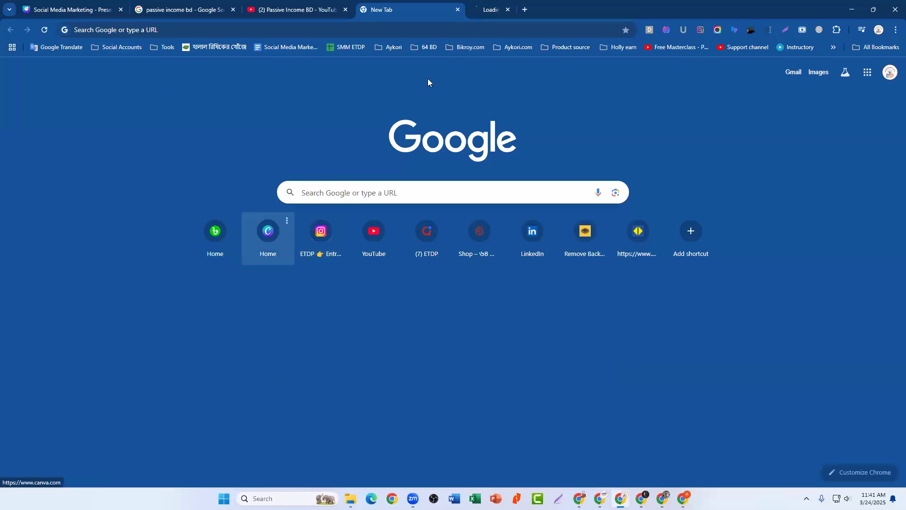
click(524, 10)
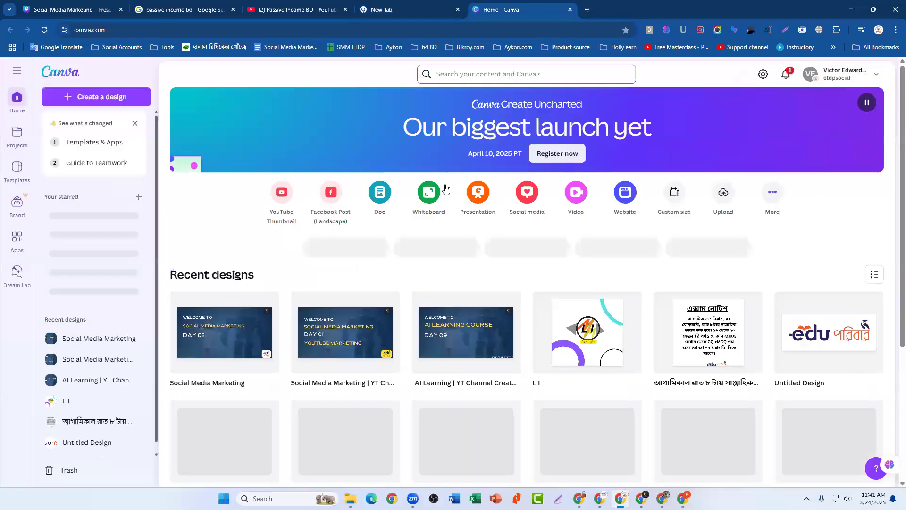
- Switch the Canva account to the last class team in its team list
click(877, 74)
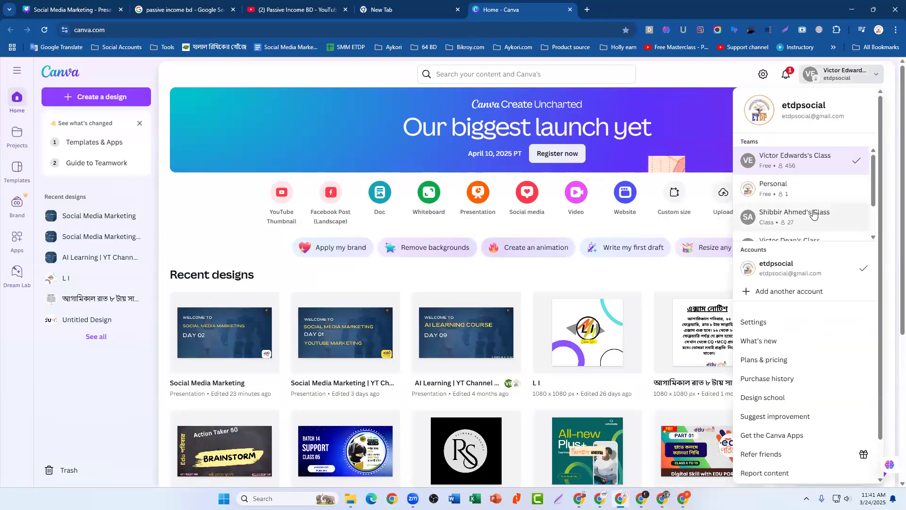
scroll(803, 210, down, 2)
scroll(805, 212, up, 1)
scroll(805, 213, up, 2)
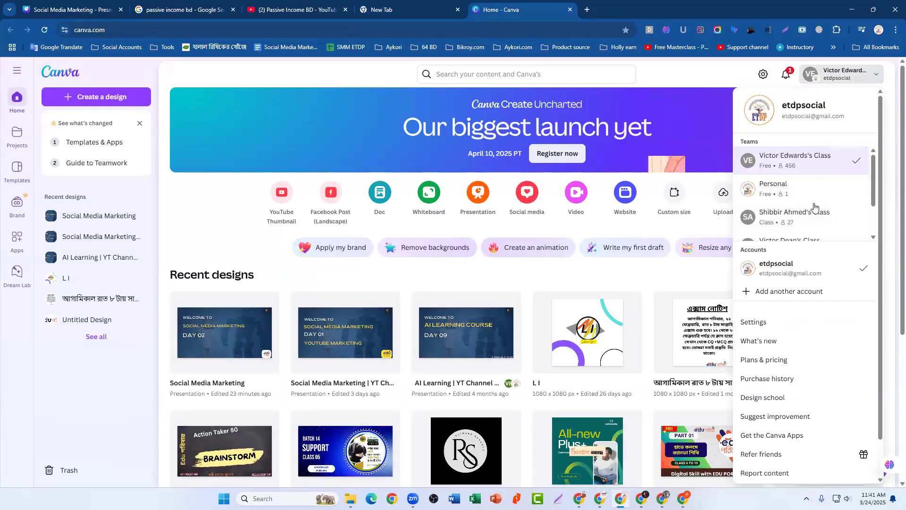
scroll(817, 208, down, 1)
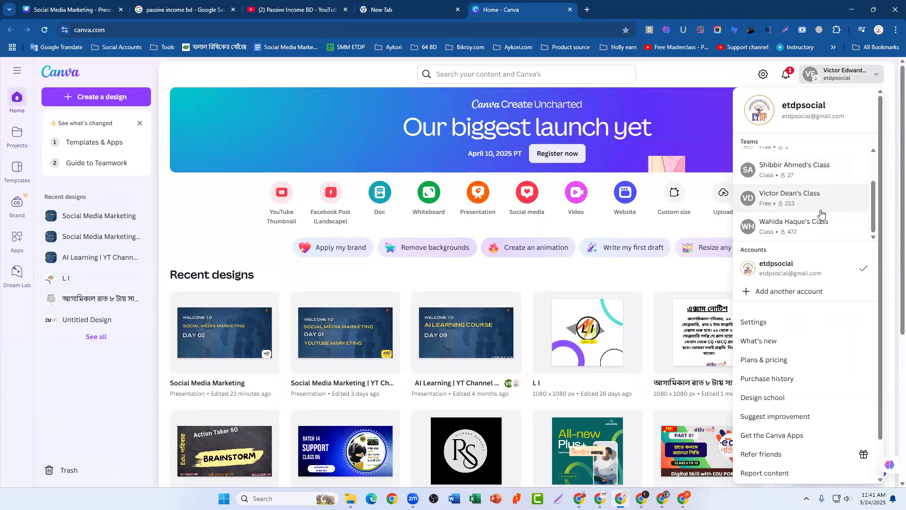
scroll(821, 213, down, 1)
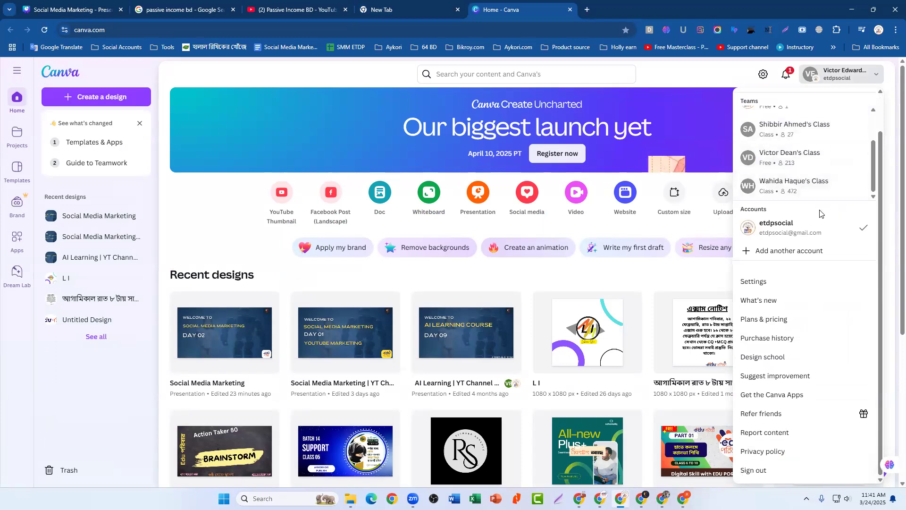
click(821, 184)
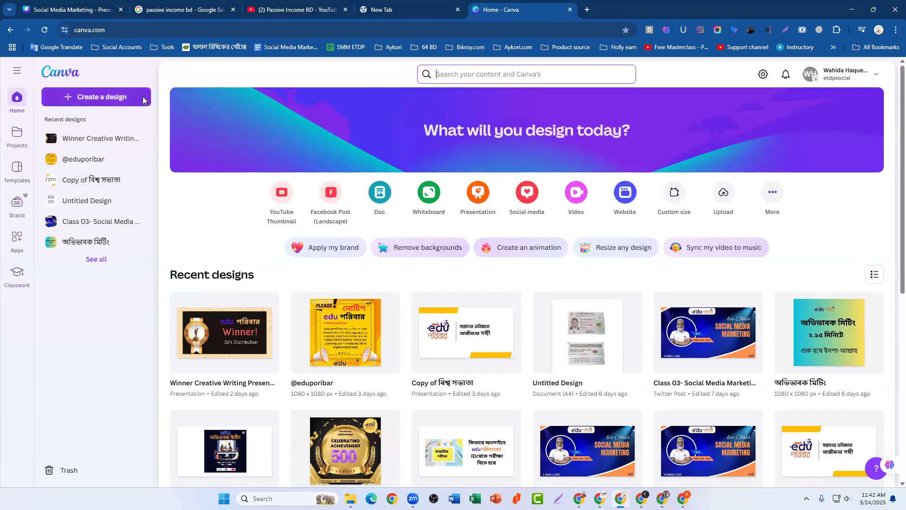
- Look back at the new MotivEdu channel page and return to the Passive Income BD channel page
click(468, 75)
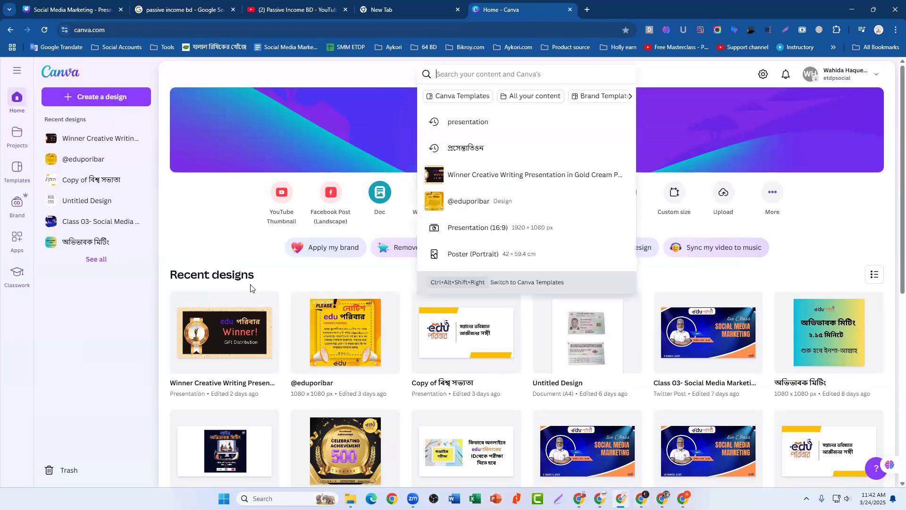
key(alt+Tab)
click(621, 499)
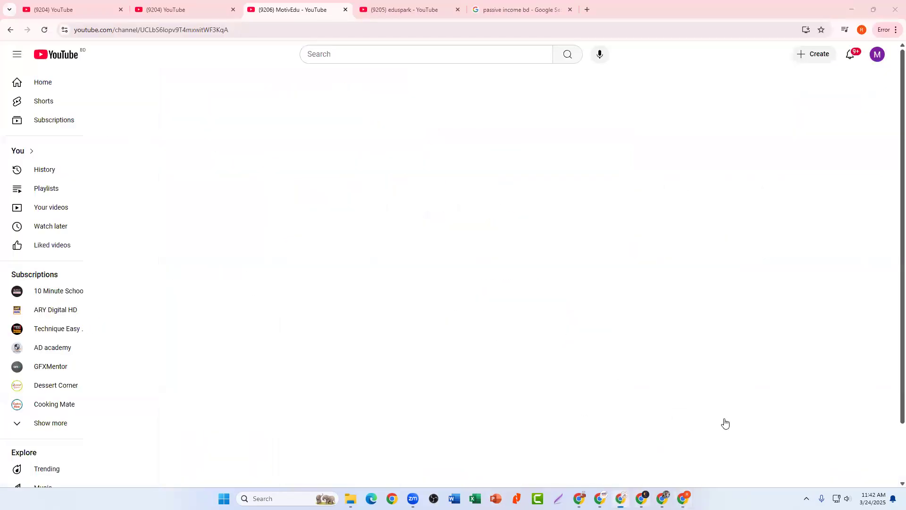
click(271, 17)
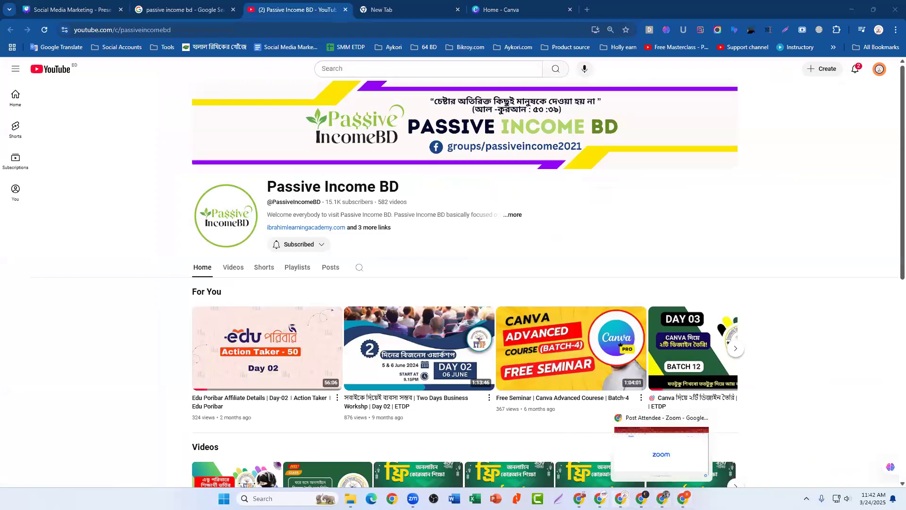
click(621, 499)
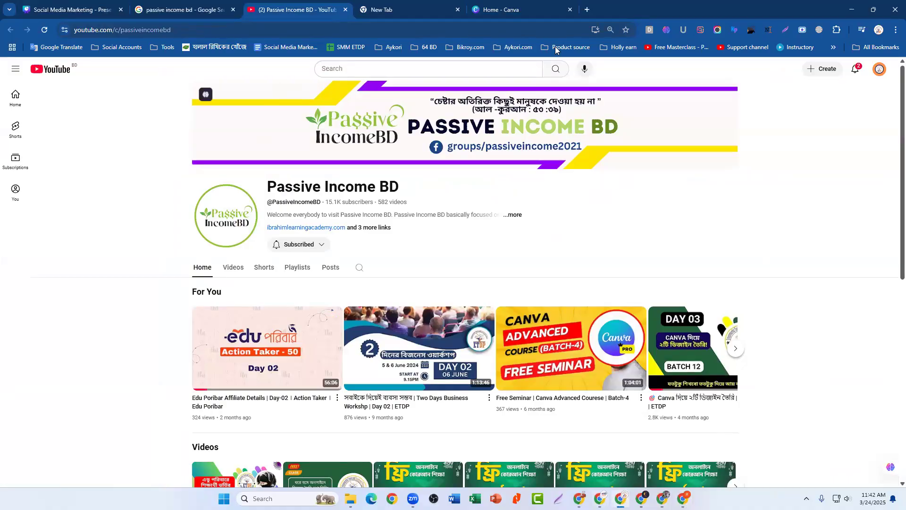
- Return to the Canva home page and search for logo
click(535, 9)
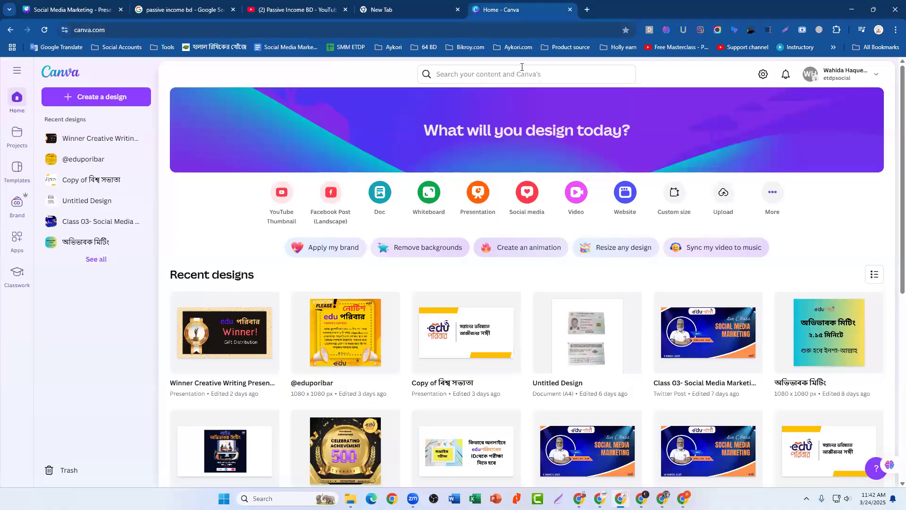
click(469, 73)
text(logo)
key(Return)
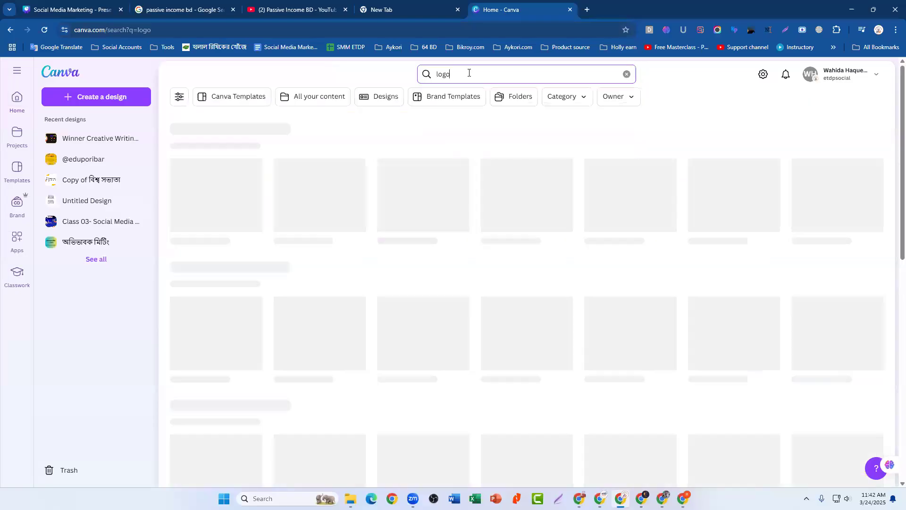
click(436, 74)
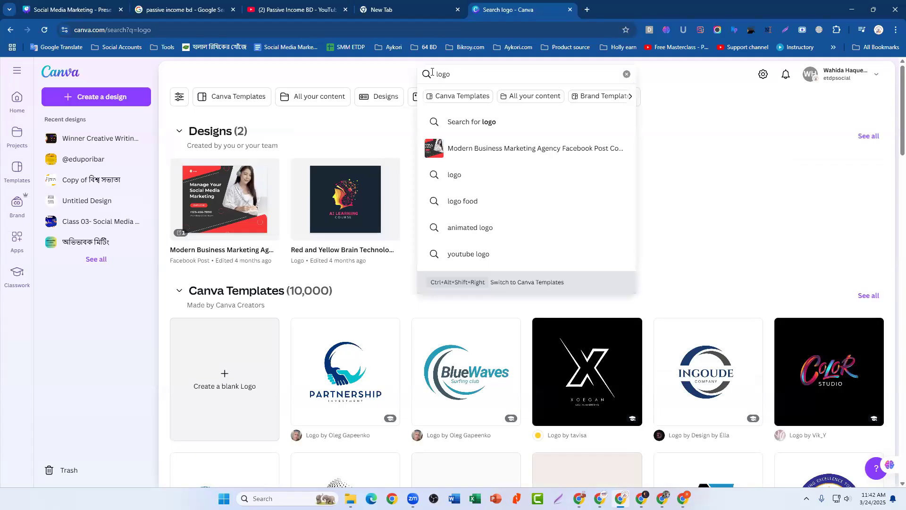
click(707, 126)
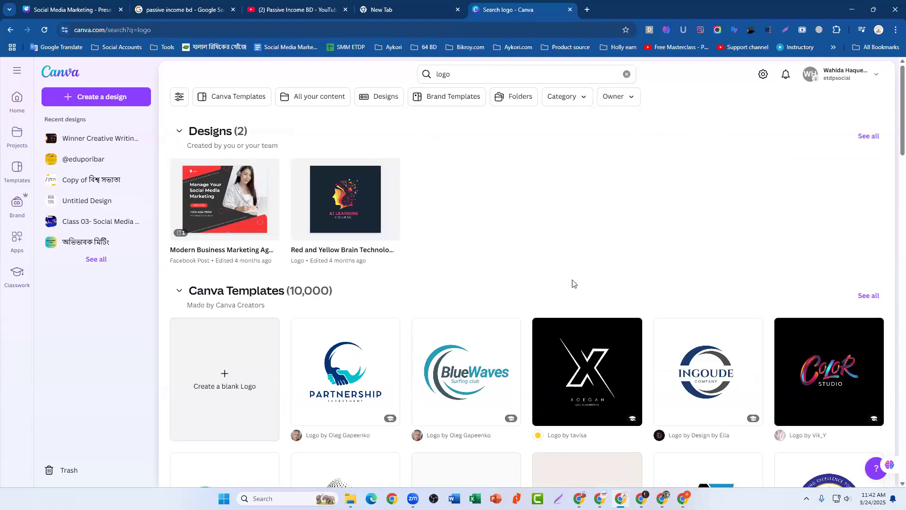
- Browse the logo templates and open the Blue Modern School Logo template for customizing
scroll(562, 290, down, 3)
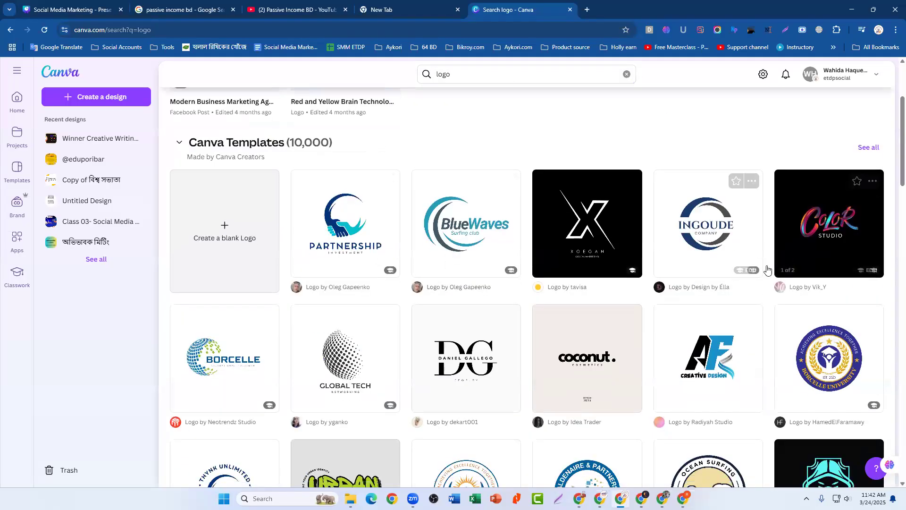
scroll(733, 264, down, 3)
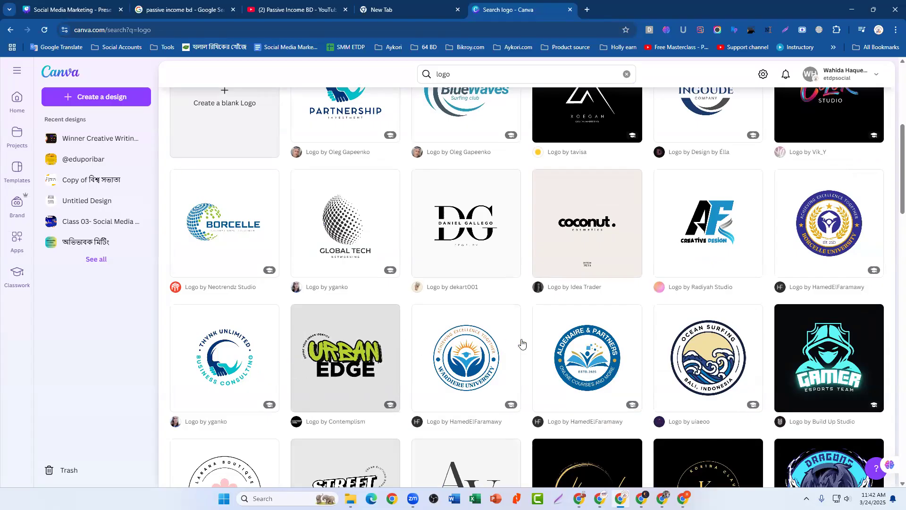
scroll(522, 345, down, 1)
scroll(854, 326, down, 4)
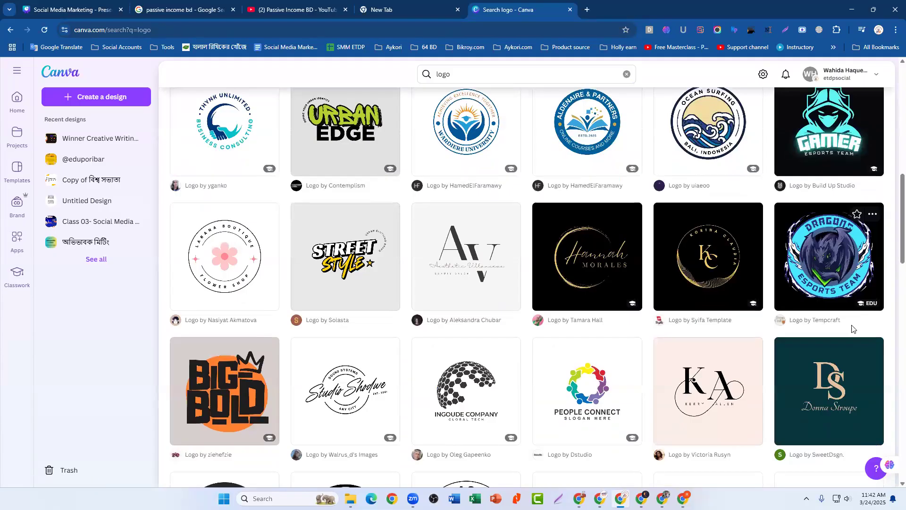
scroll(486, 349, up, 2)
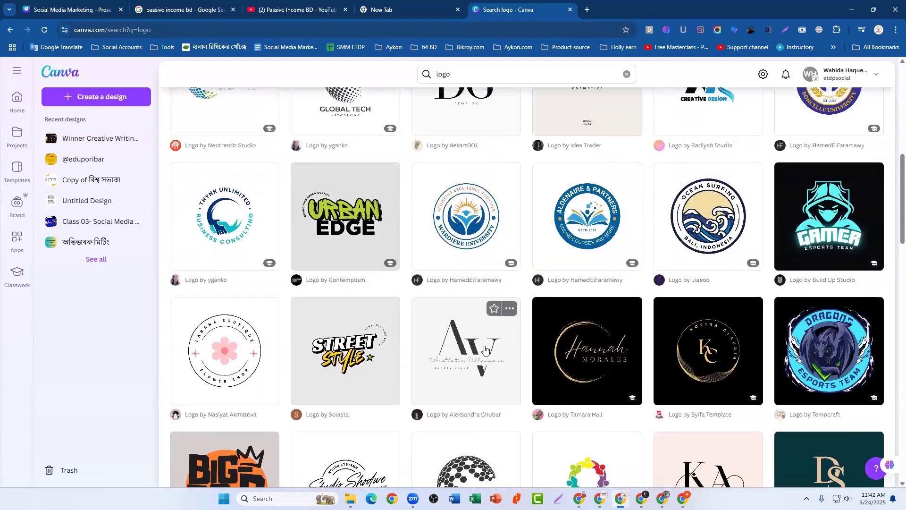
scroll(485, 350, up, 1)
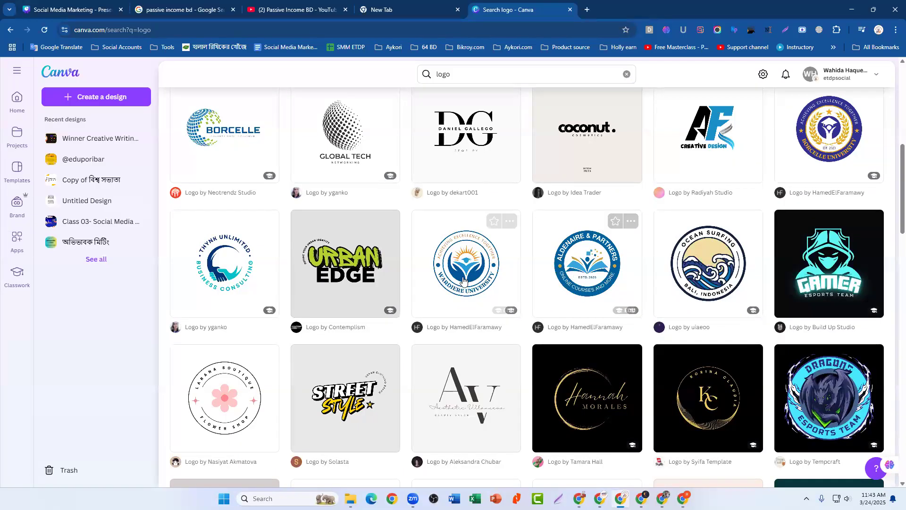
click(592, 274)
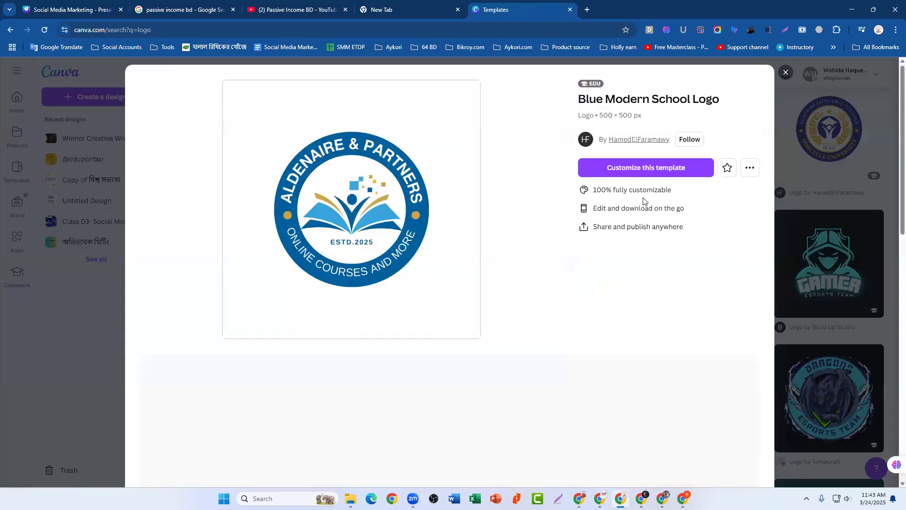
click(665, 167)
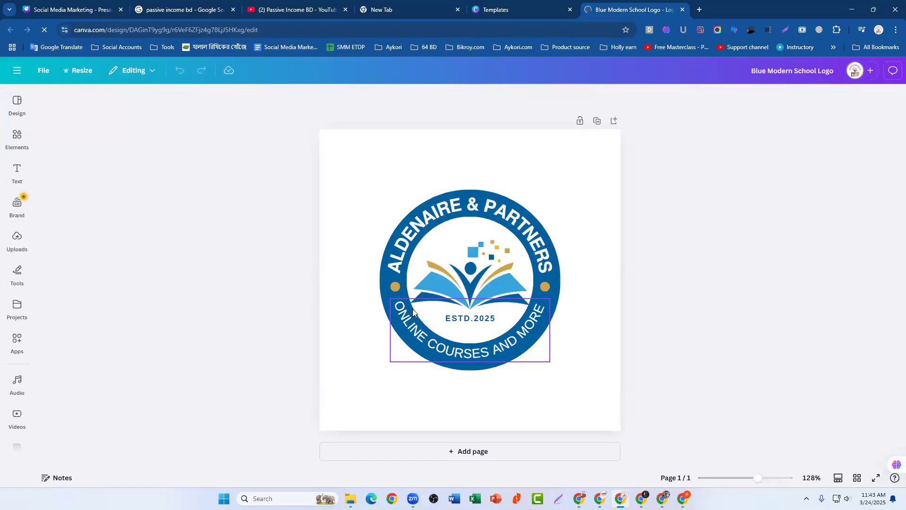
- Delete the ESTD.2025 text beneath the book in the logo
double_click(469, 320)
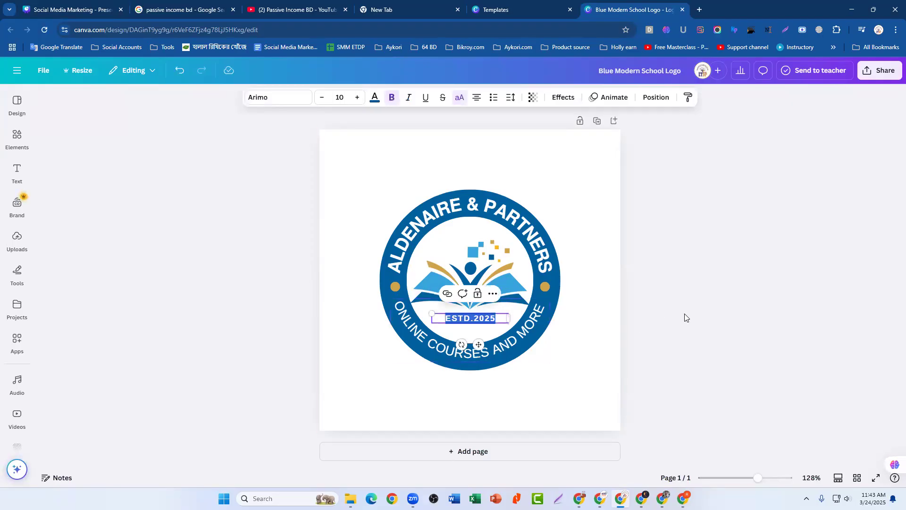
key(BackSpace)
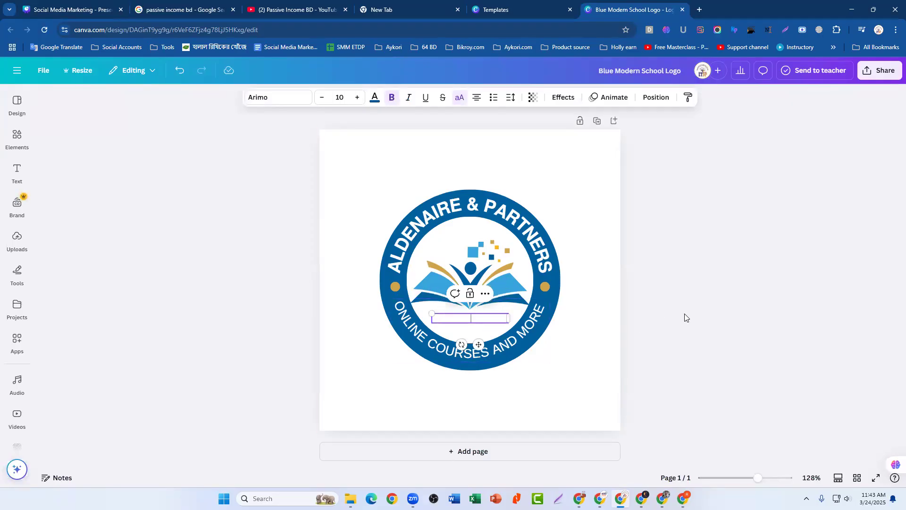
click(742, 312)
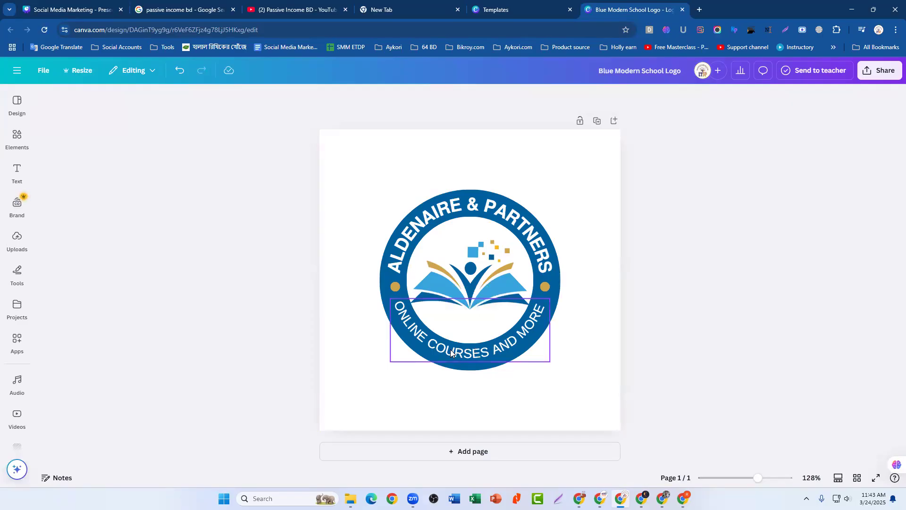
- Replace the logo's upper curved text with EDU MOTUVE
double_click(434, 212)
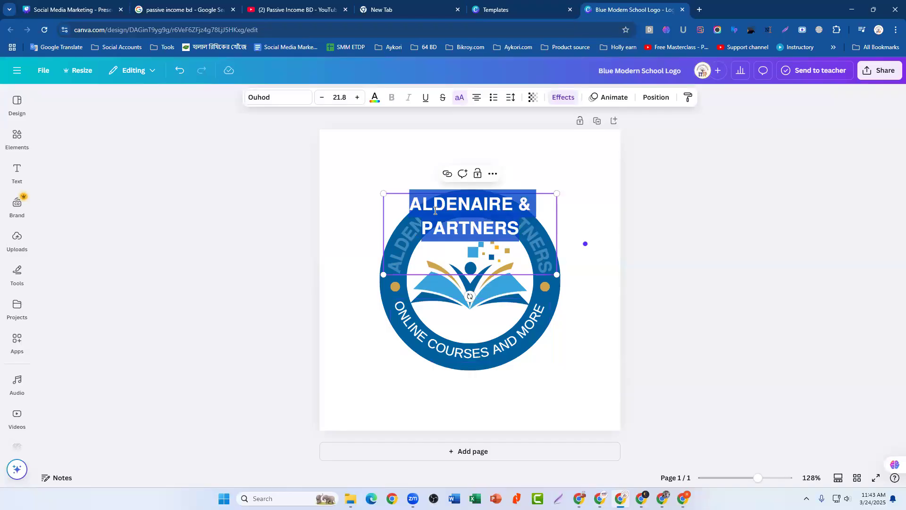
text(EDU)
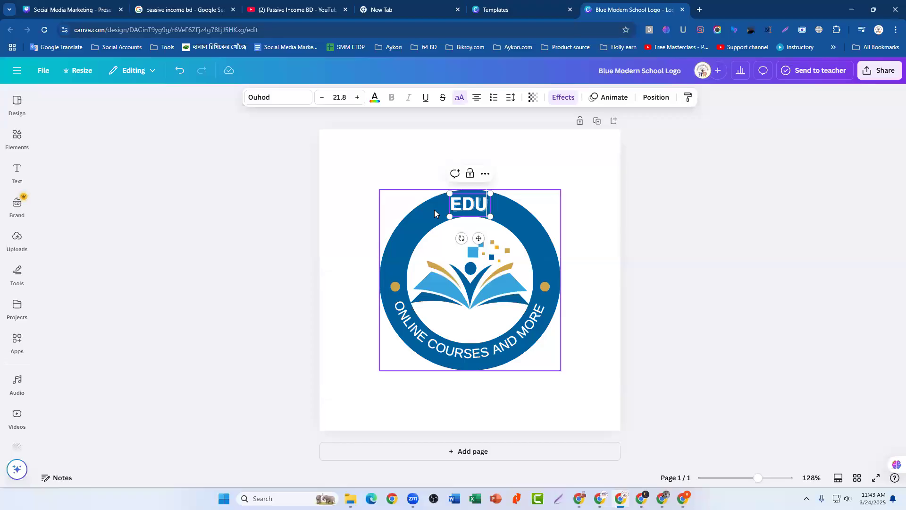
text( MOTU)
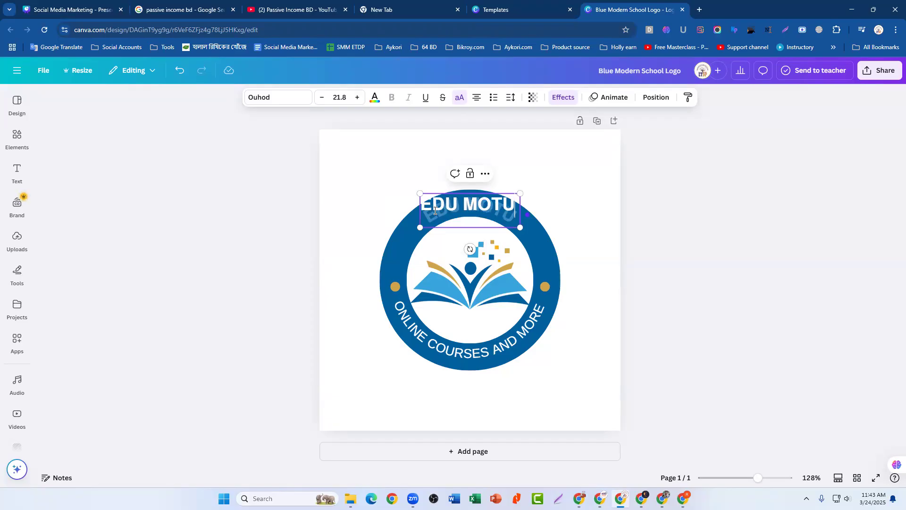
text(VE)
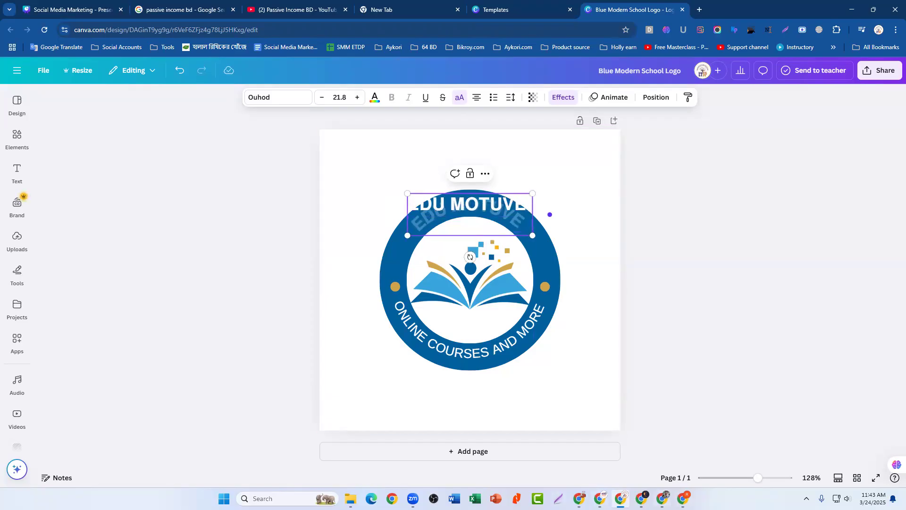
- Check the channel name on the MotivEdu YouTube page and change the logo's upper curved text to MOTIVE EDU
click(683, 499)
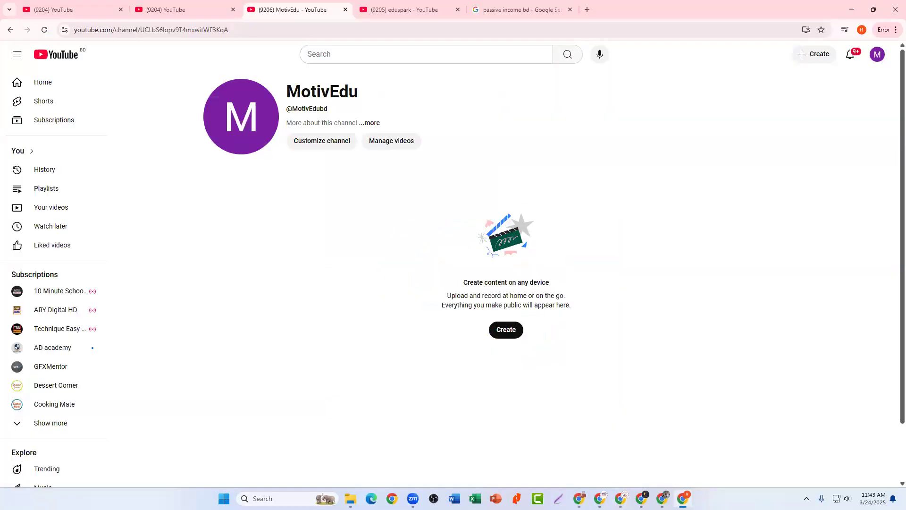
click(683, 499)
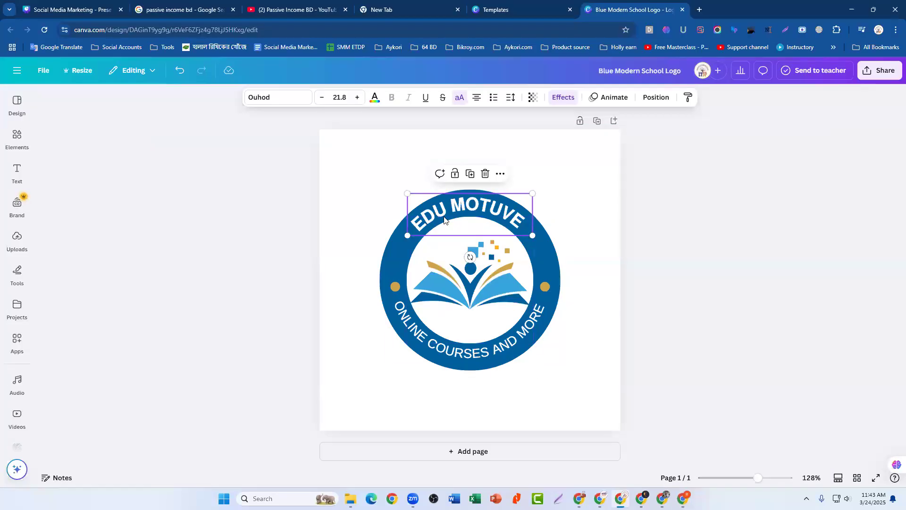
double_click(445, 215)
double_click(465, 206)
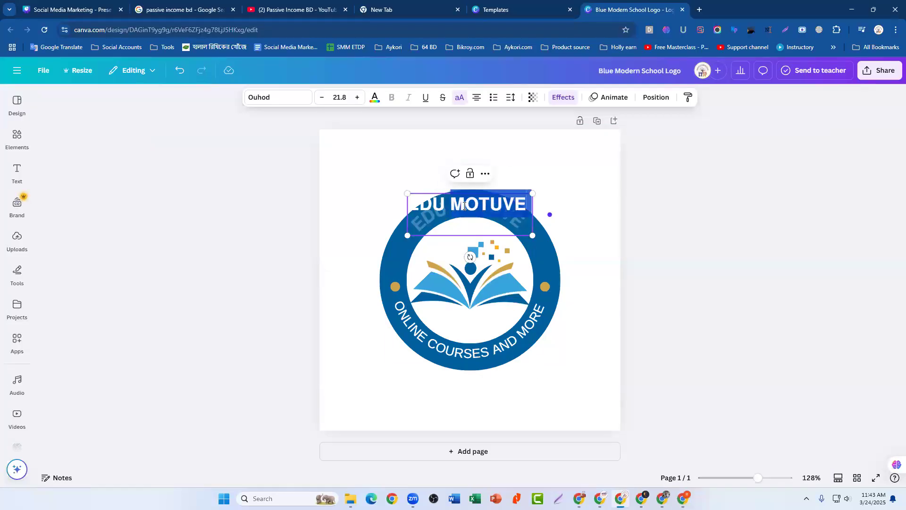
triple_click(464, 206)
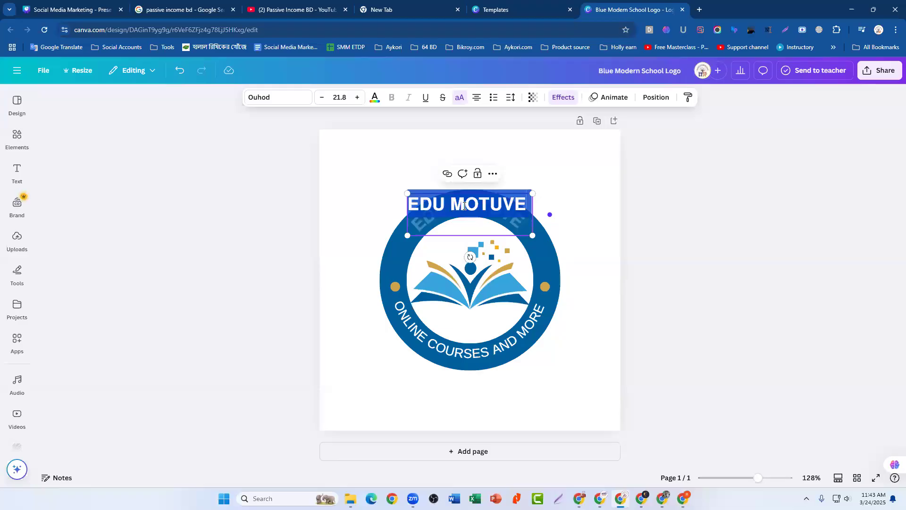
text(MO)
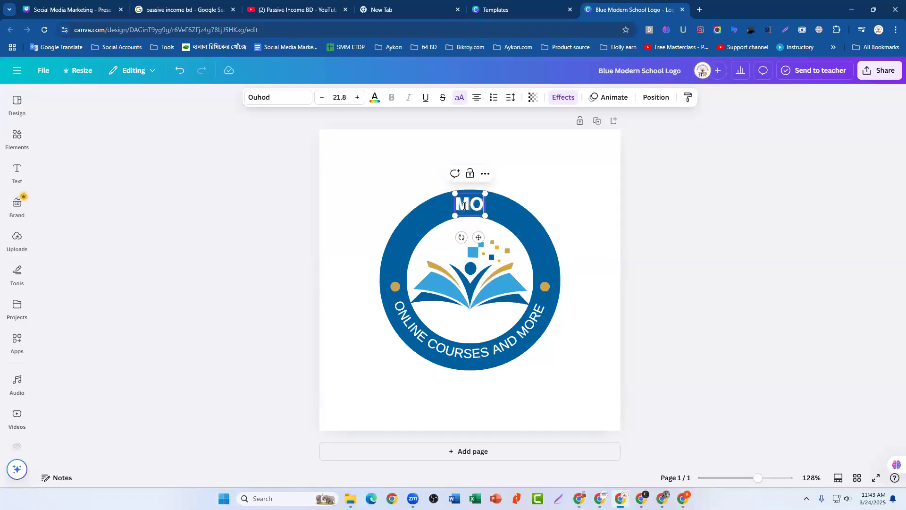
text(TIVE EDU)
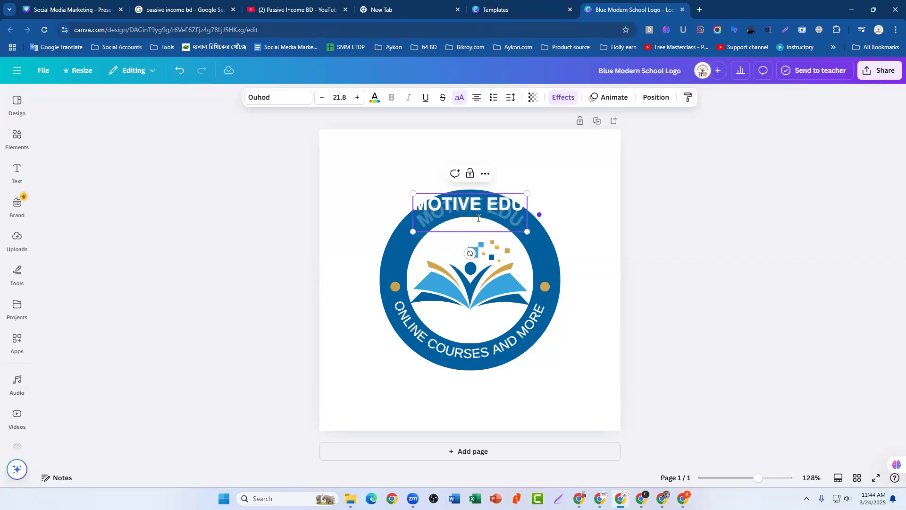
click(755, 177)
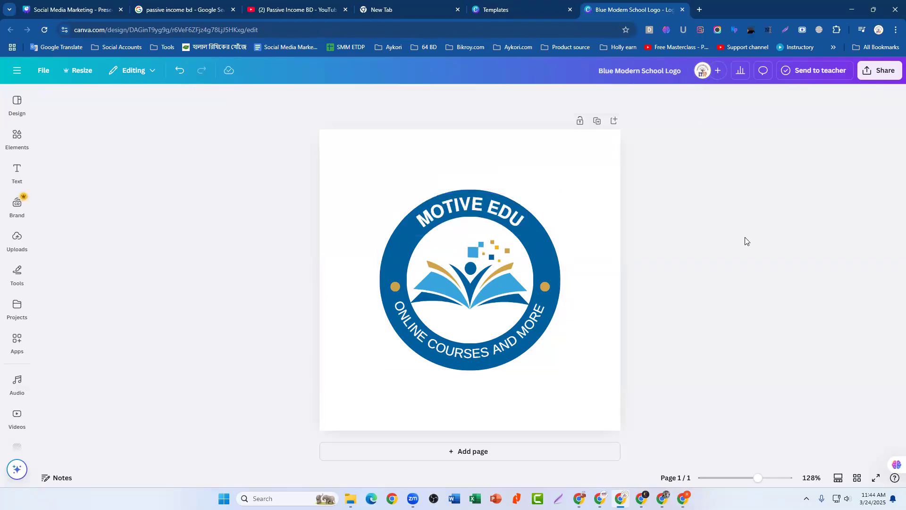
- Replace the logo's lower curved text with EDUCATIONAL MOTIVATION
double_click(447, 351)
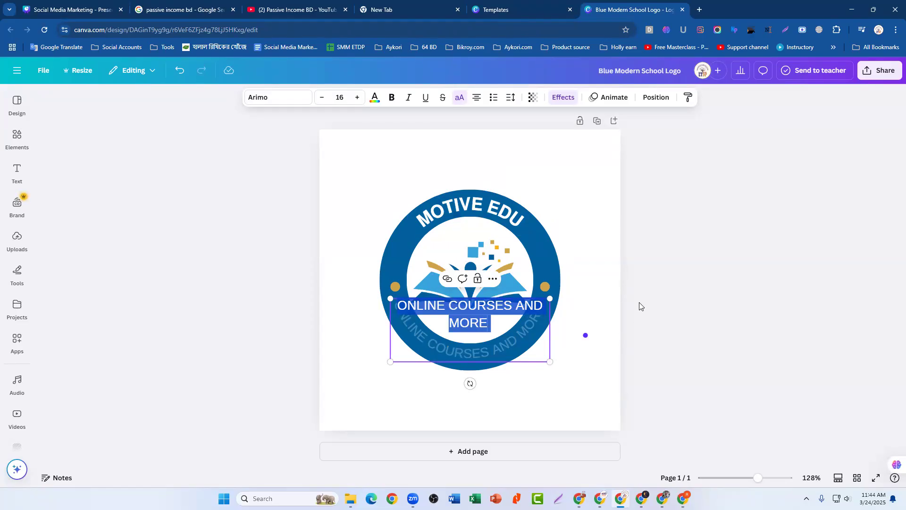
text(EDUCATIONAL MOTIVATION)
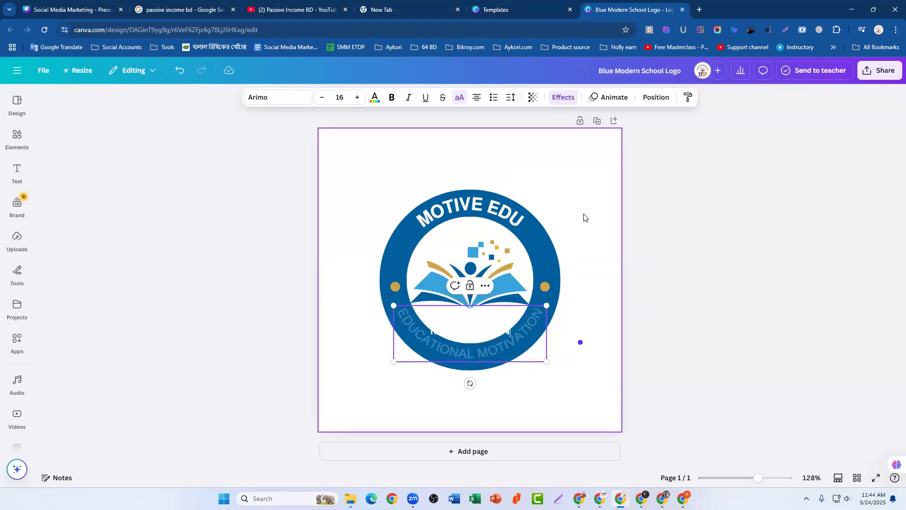
click(726, 255)
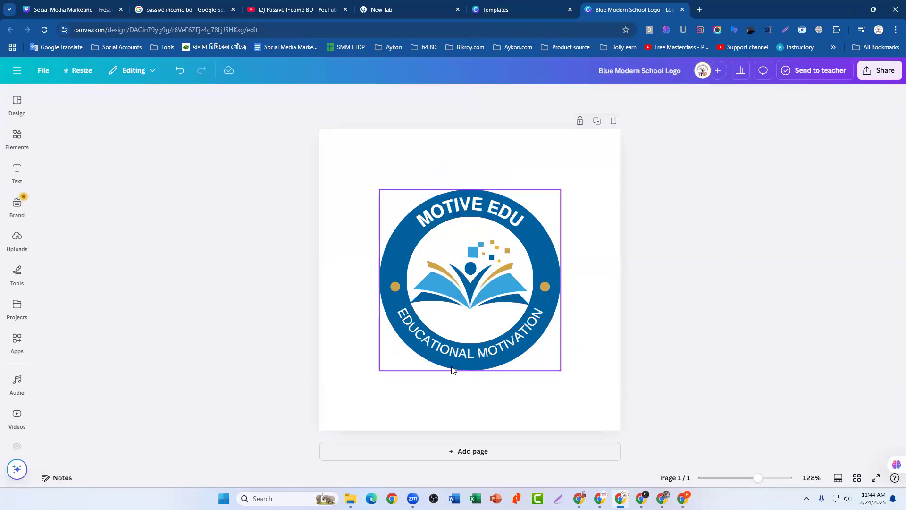
click(481, 283)
click(721, 257)
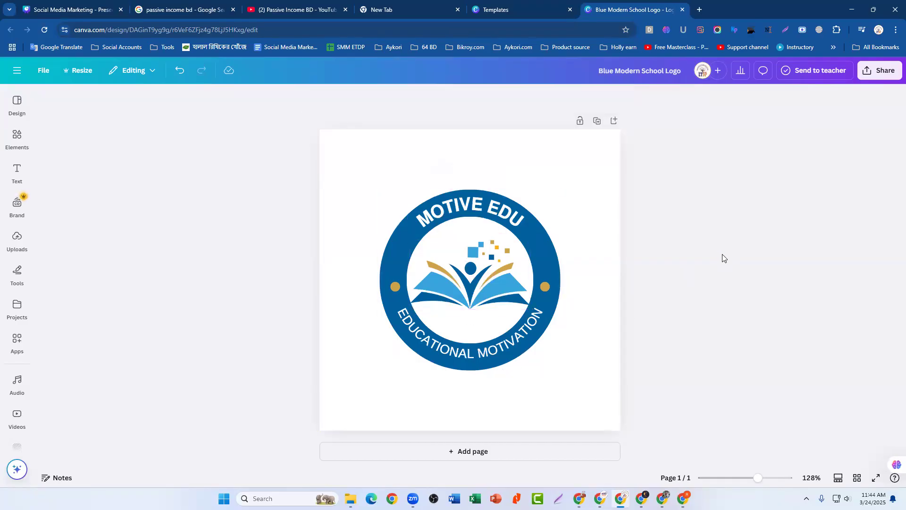
- Try purple, green and orange fills on the logo's outer ring, settling on the red-to-purple gradient
click(402, 275)
click(262, 97)
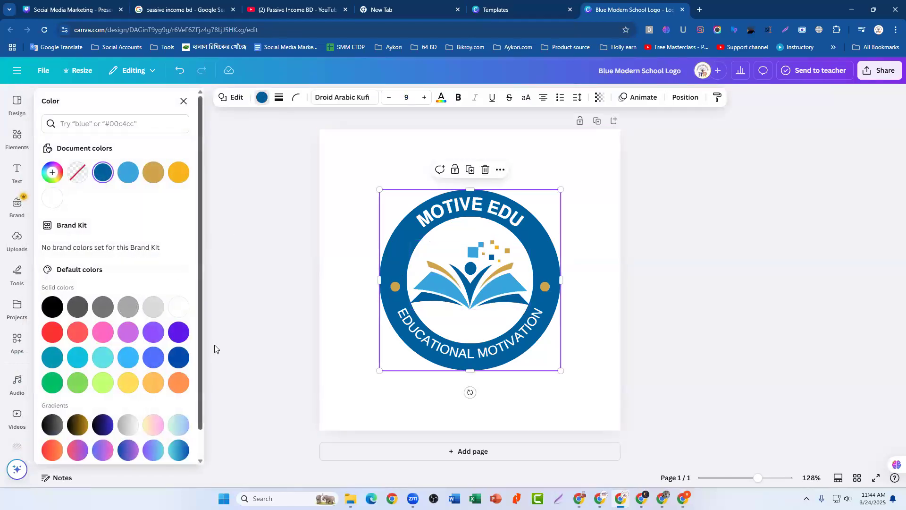
click(179, 332)
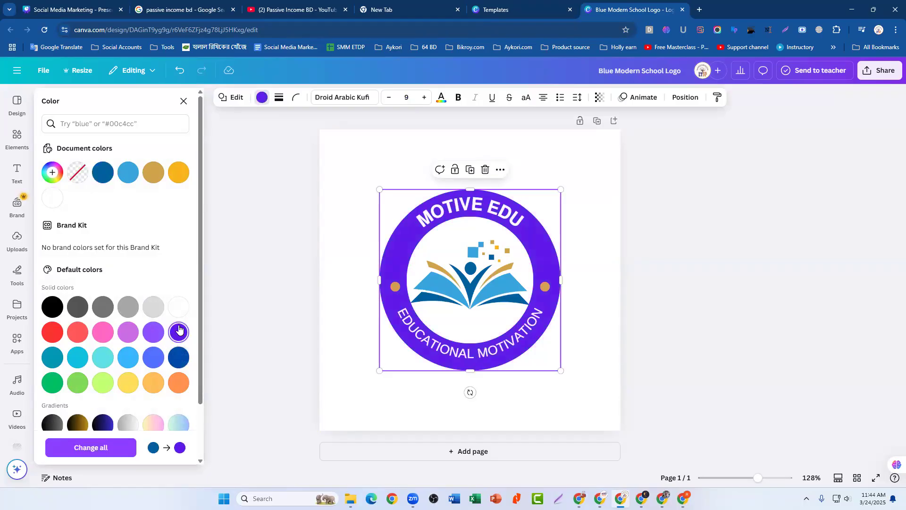
click(127, 381)
click(71, 383)
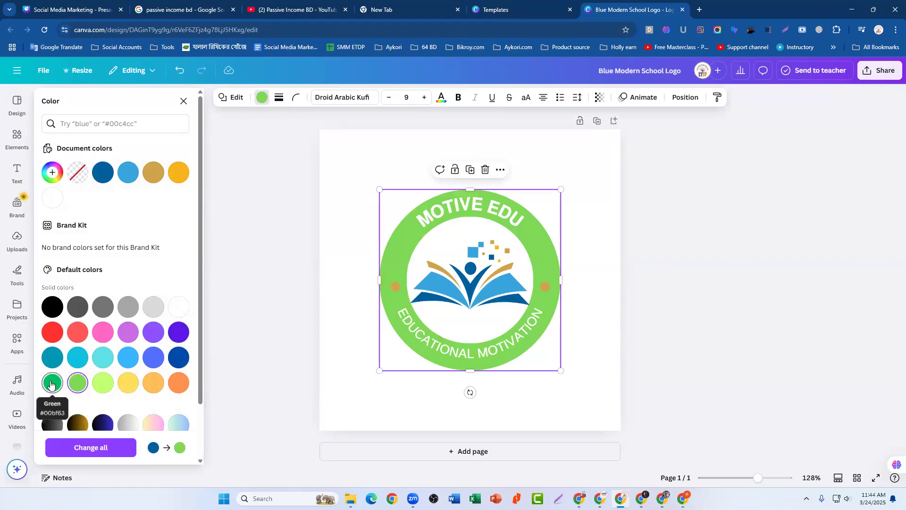
click(52, 383)
click(77, 382)
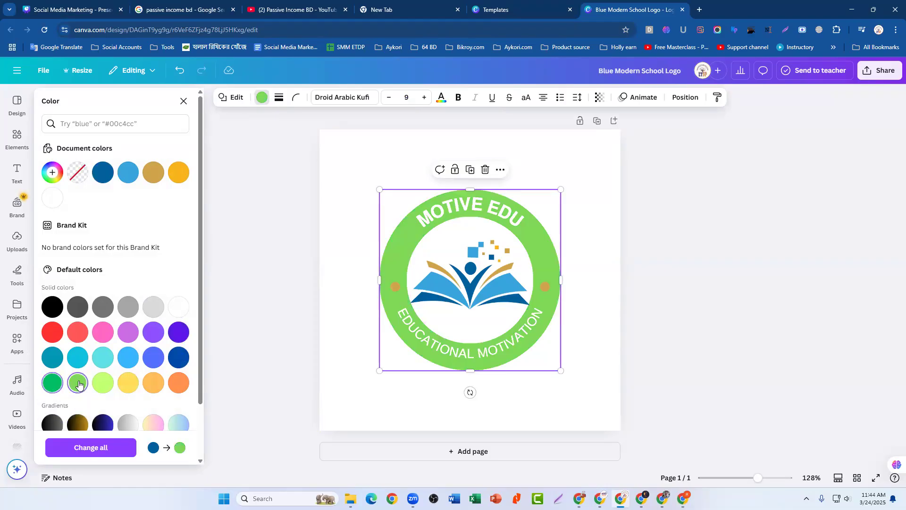
click(179, 382)
scroll(169, 370, down, 2)
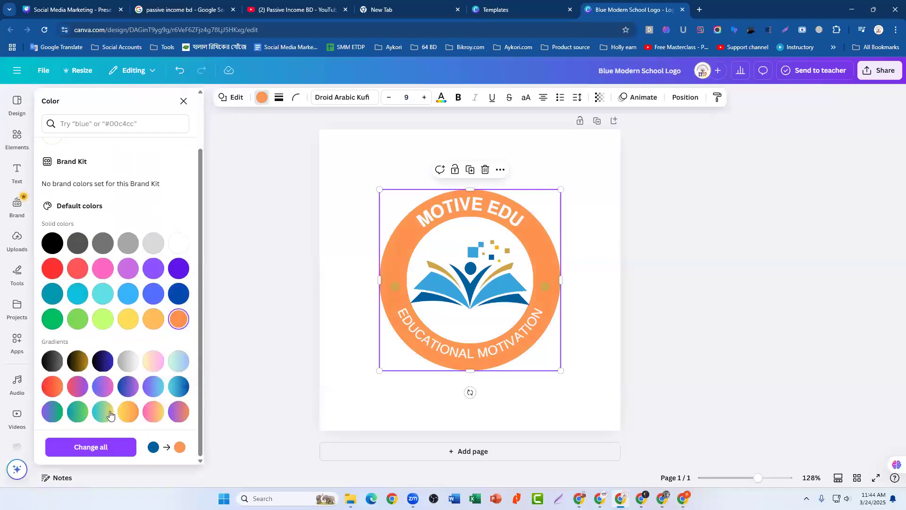
click(76, 387)
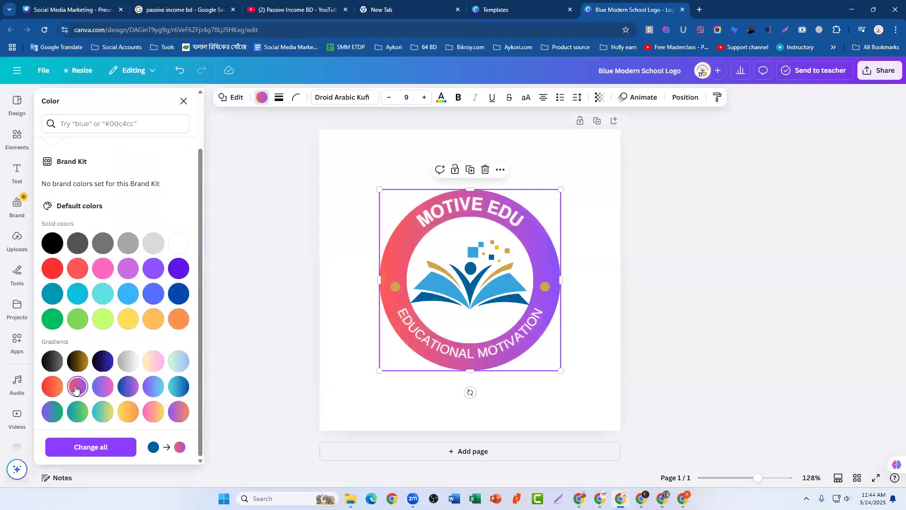
- Try the pink-to-yellow and purple-to-green gradients on the logo's outer ring
click(153, 412)
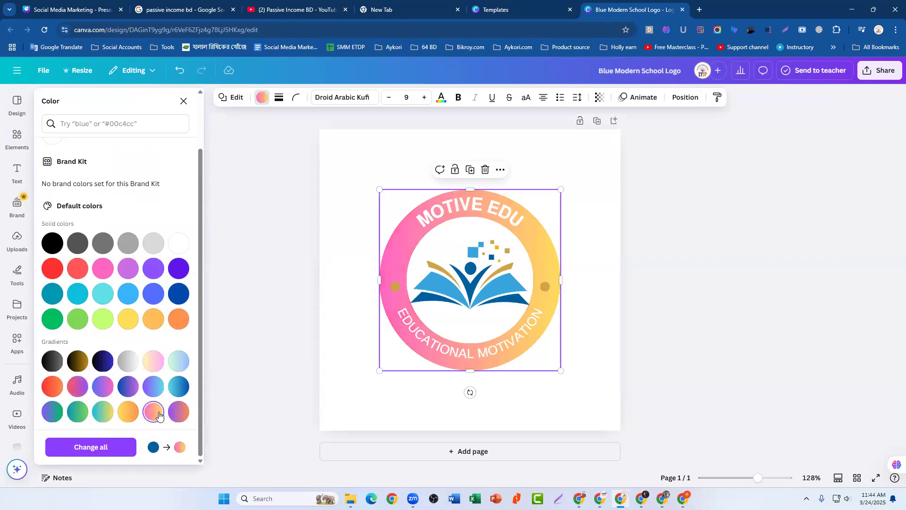
click(53, 413)
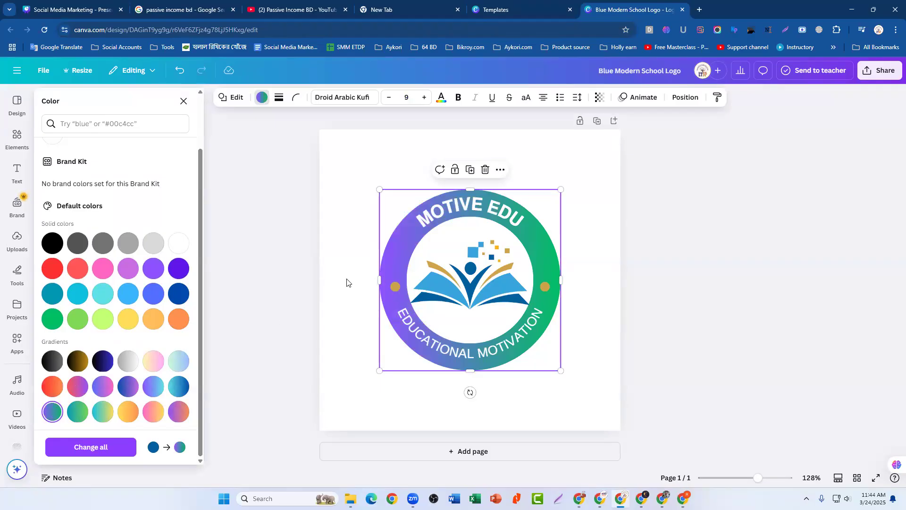
click(488, 280)
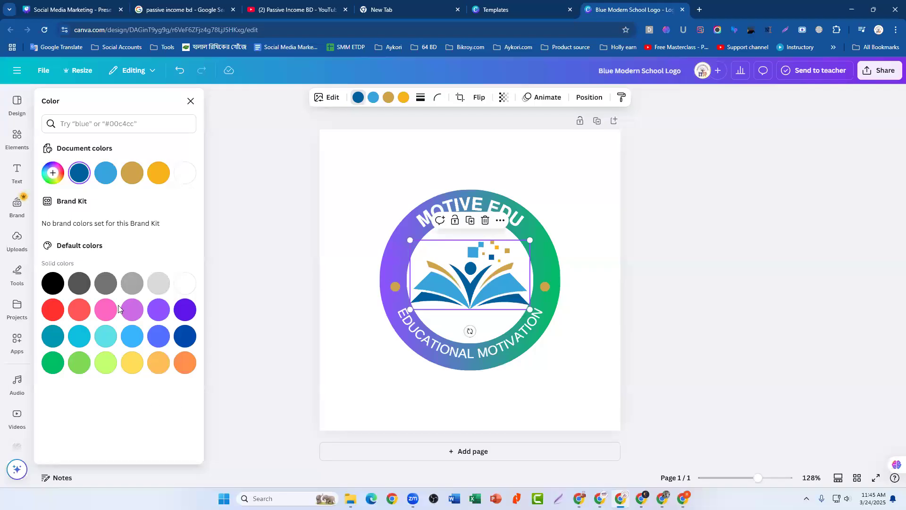
click(190, 103)
click(743, 253)
click(474, 292)
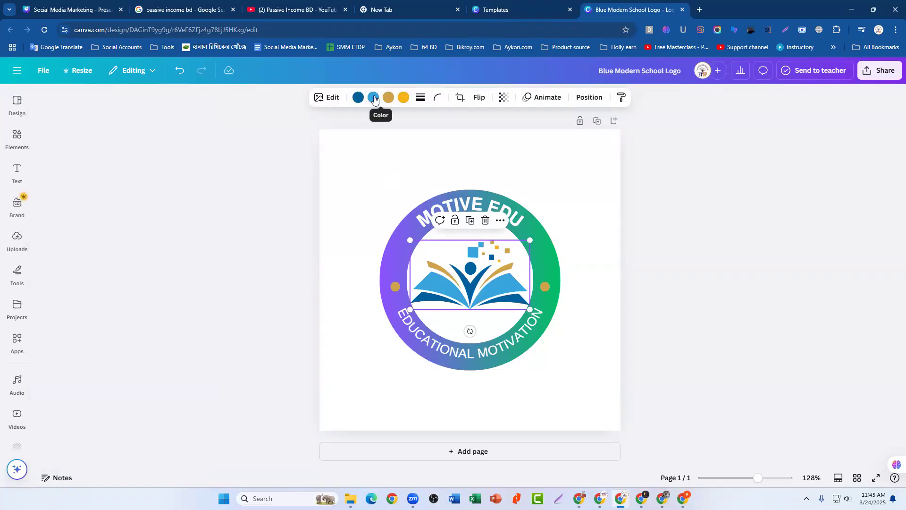
click(547, 273)
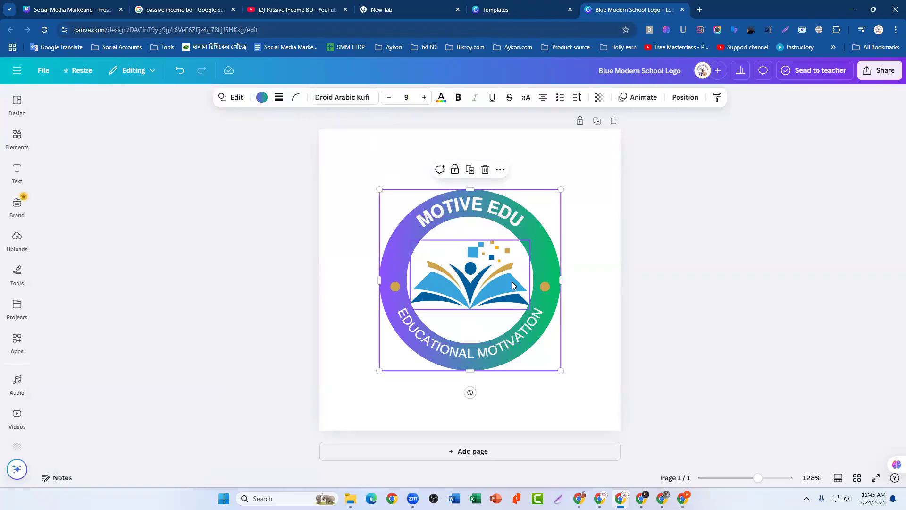
click(480, 280)
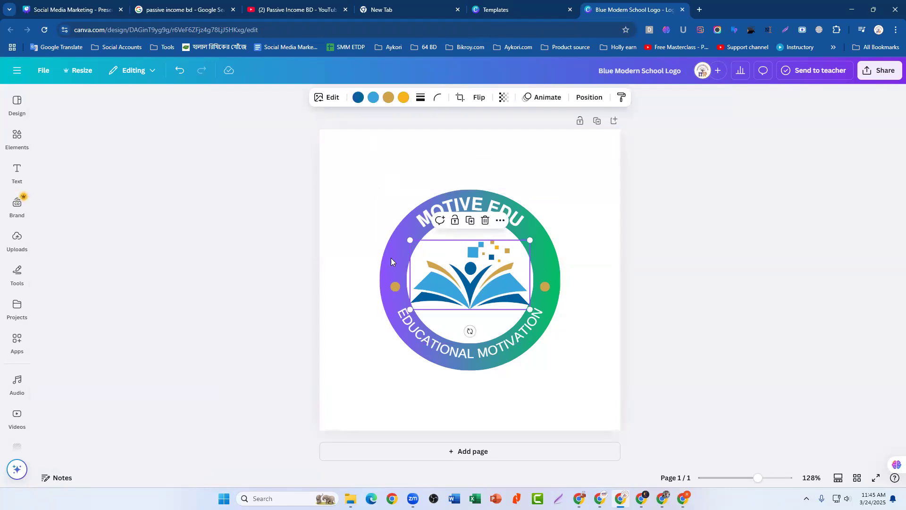
click(663, 245)
drag(489, 279, 481, 273)
click(675, 251)
- Examine the border, colour and image adjustment options of the book graphic in the logo's centre
click(473, 267)
click(420, 97)
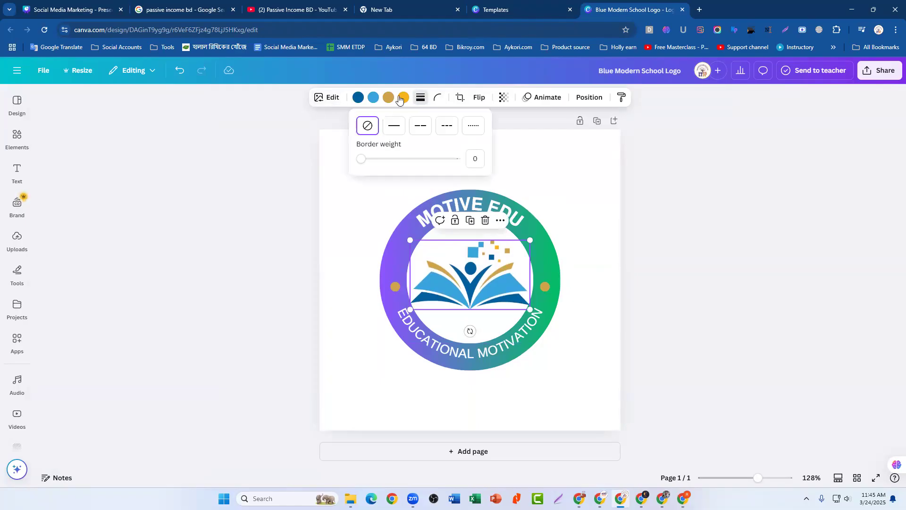
click(404, 97)
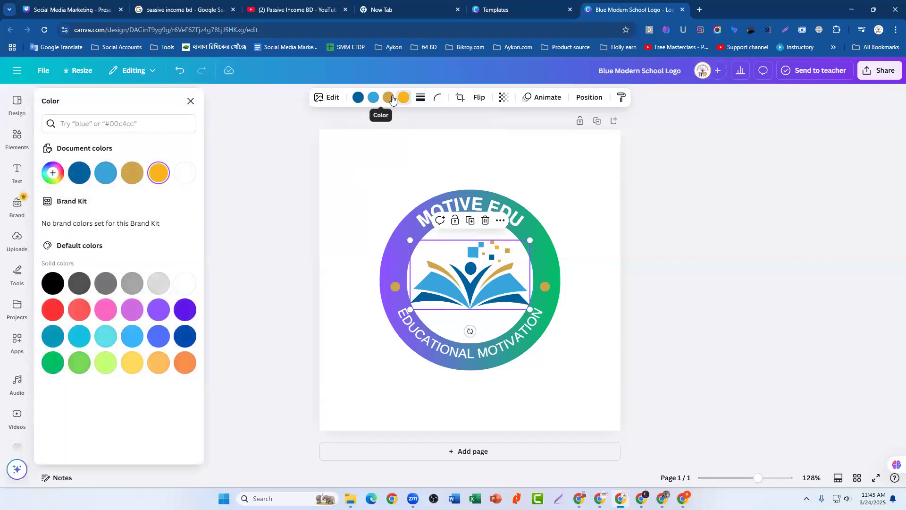
click(390, 98)
click(373, 97)
click(358, 97)
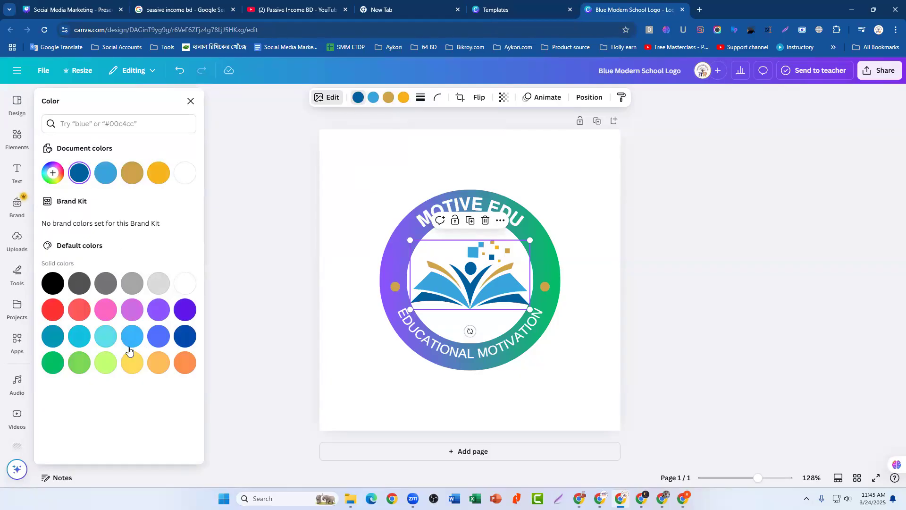
scroll(134, 391, down, 1)
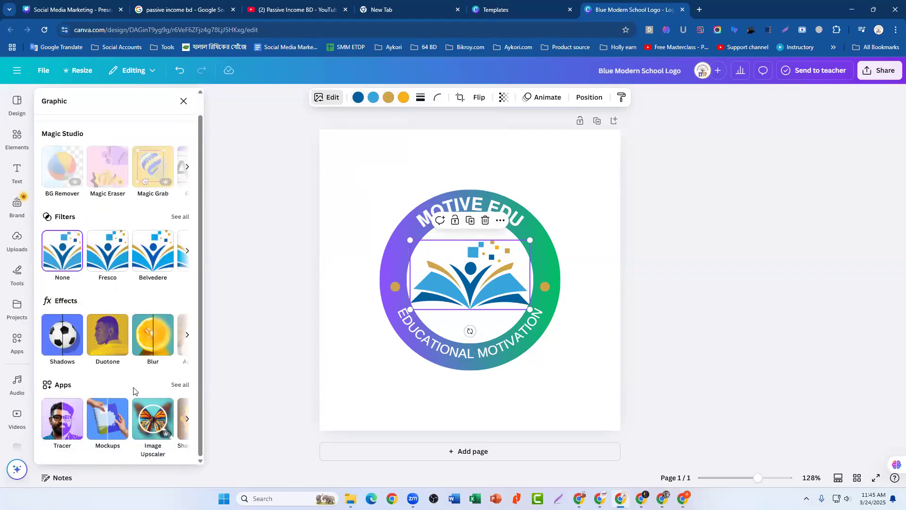
scroll(116, 384, up, 1)
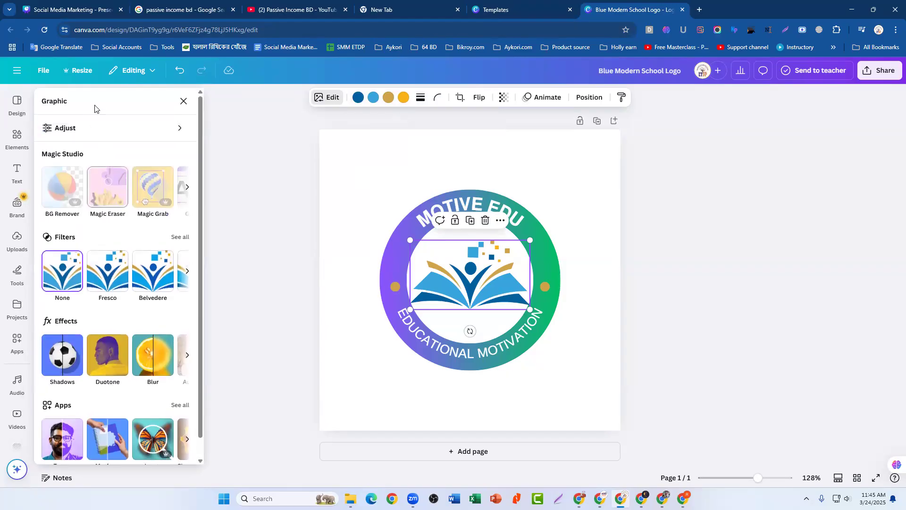
click(108, 128)
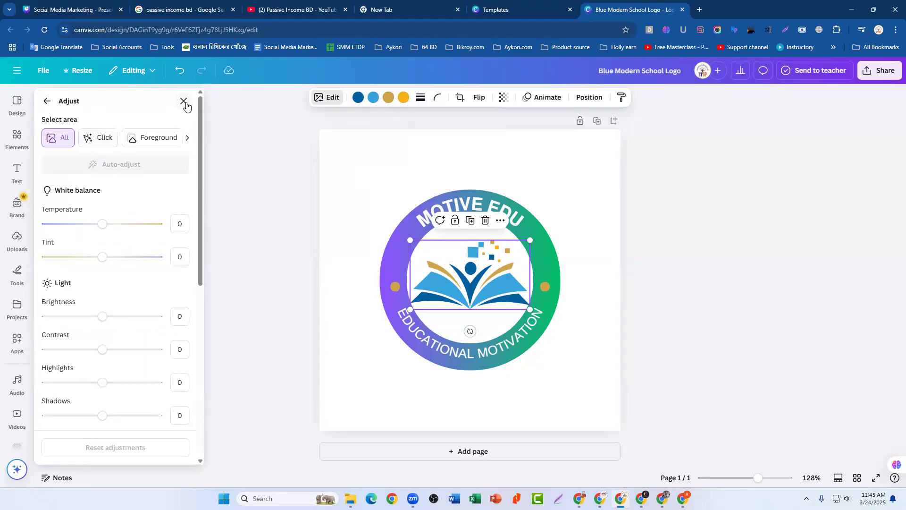
click(184, 102)
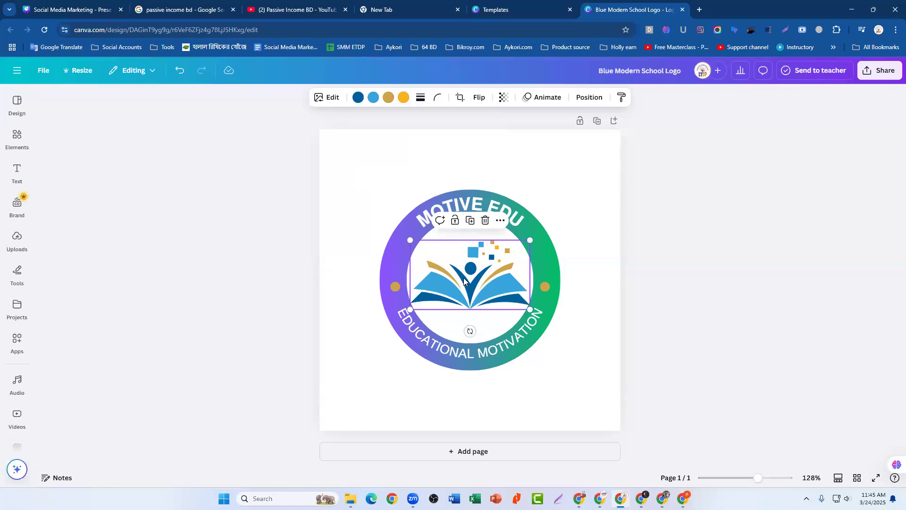
- Recolour the logo's outer ring with the dark blue document colour
click(548, 236)
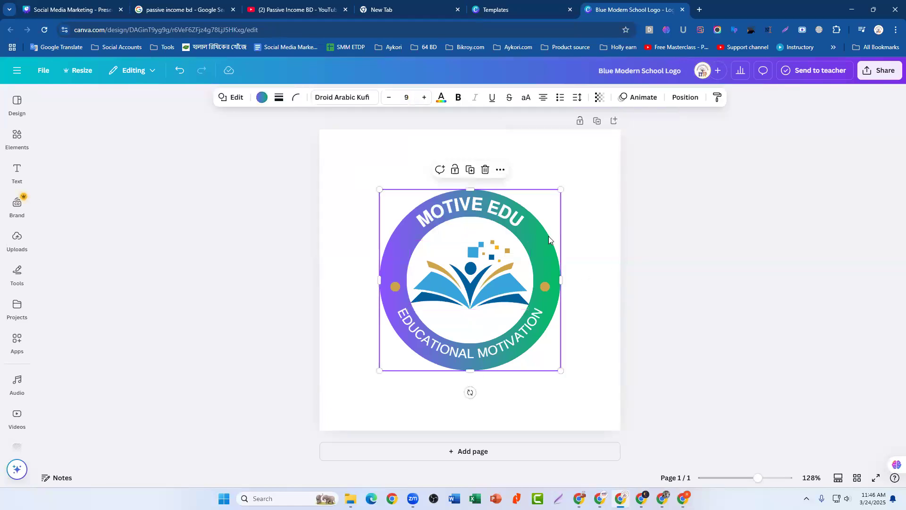
click(261, 98)
scroll(160, 368, down, 1)
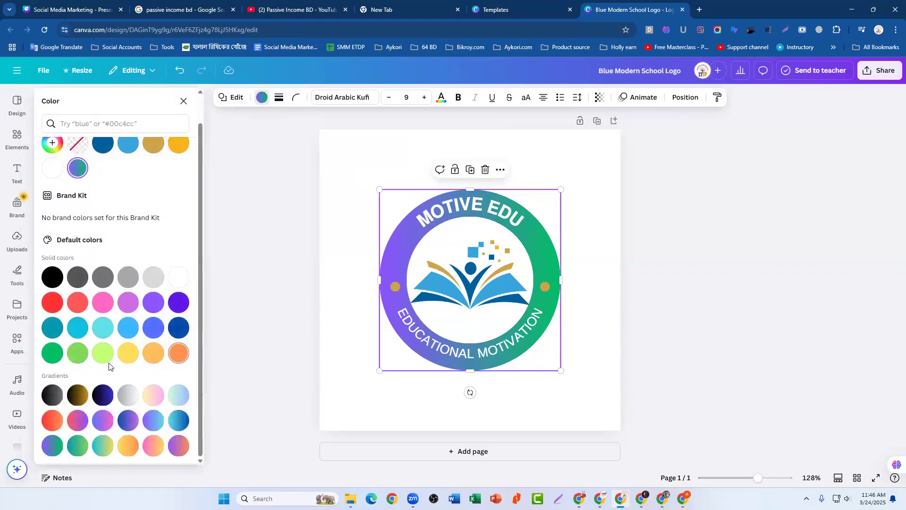
scroll(162, 364, up, 1)
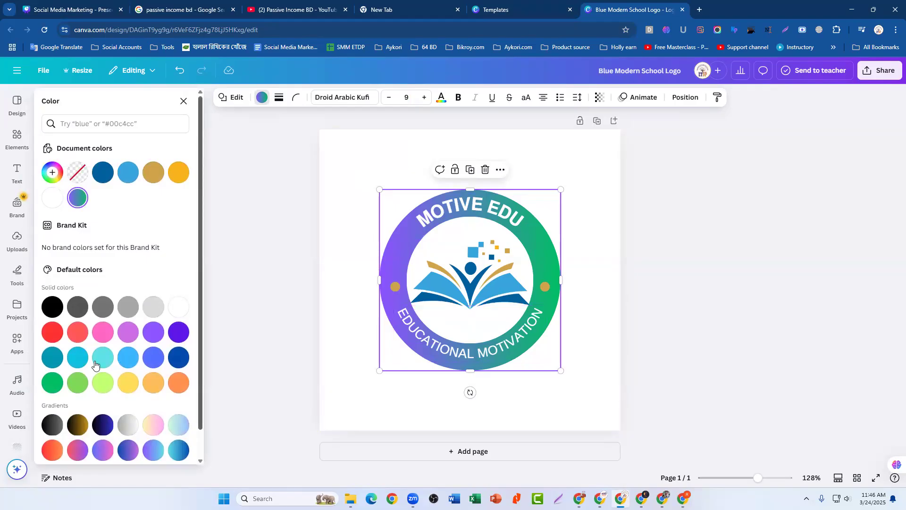
scroll(135, 359, down, 1)
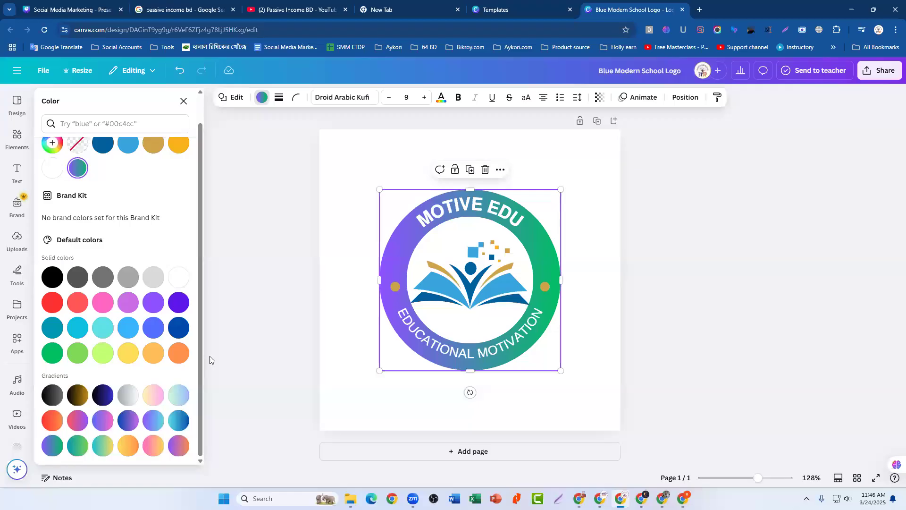
scroll(118, 227, up, 1)
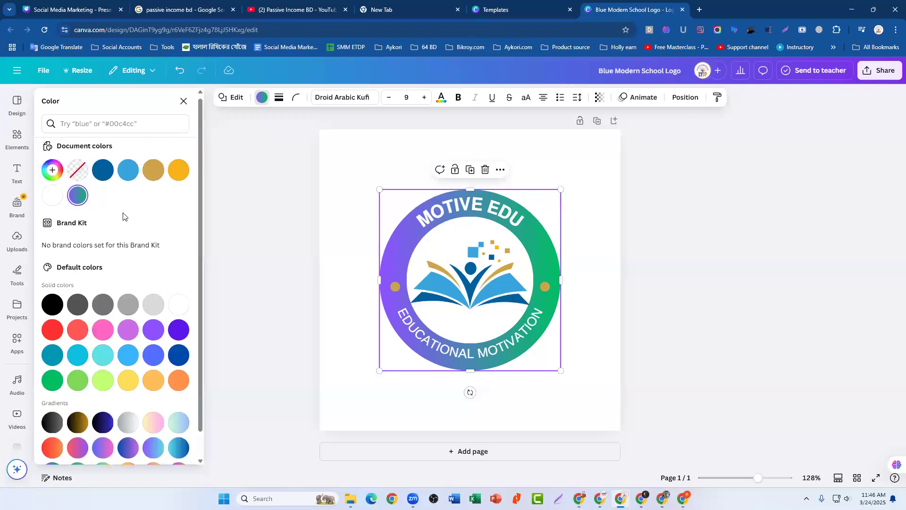
click(100, 173)
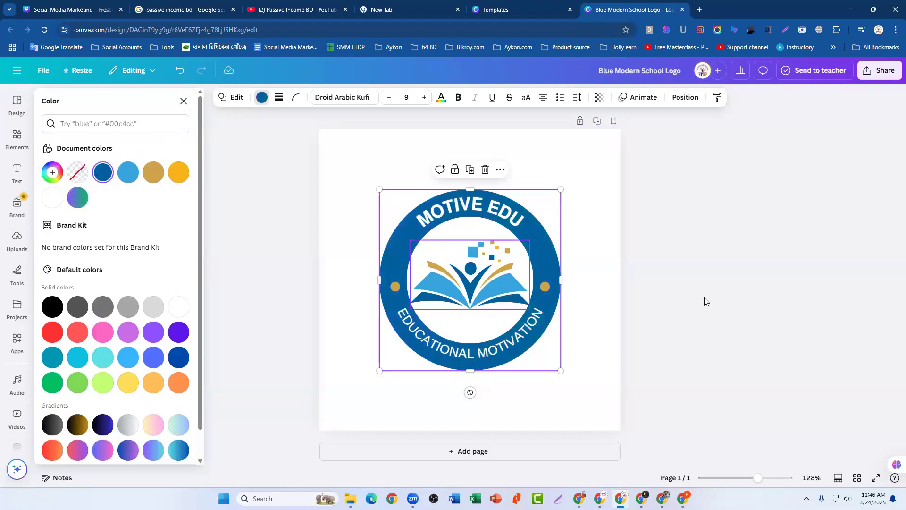
key(Escape)
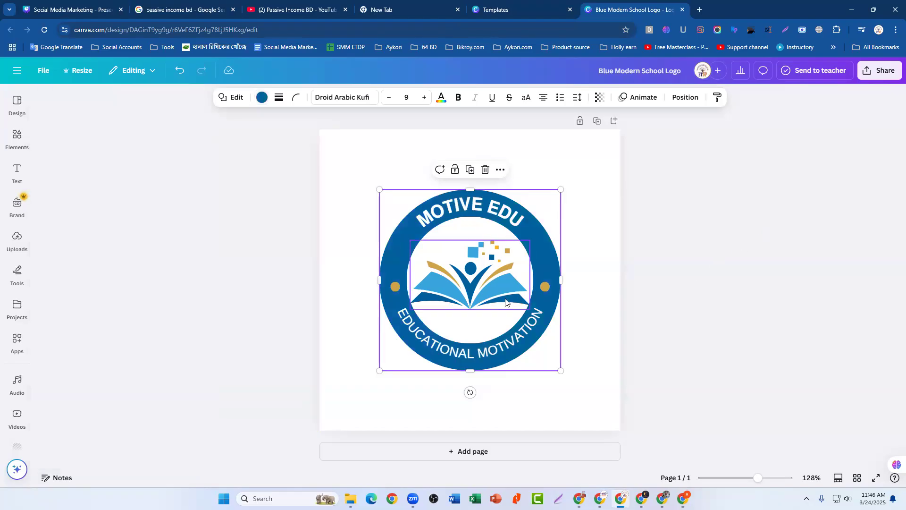
click(689, 215)
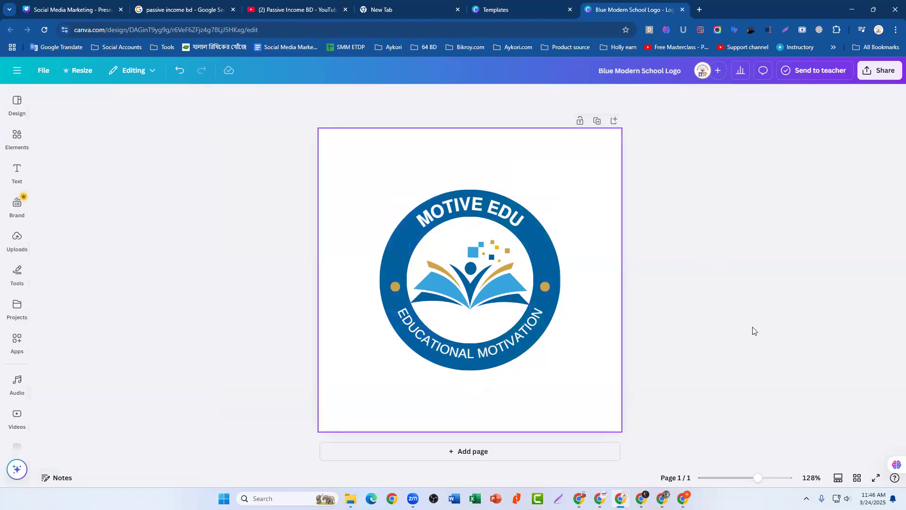
- Download the finished logo as a JPG file
click(879, 71)
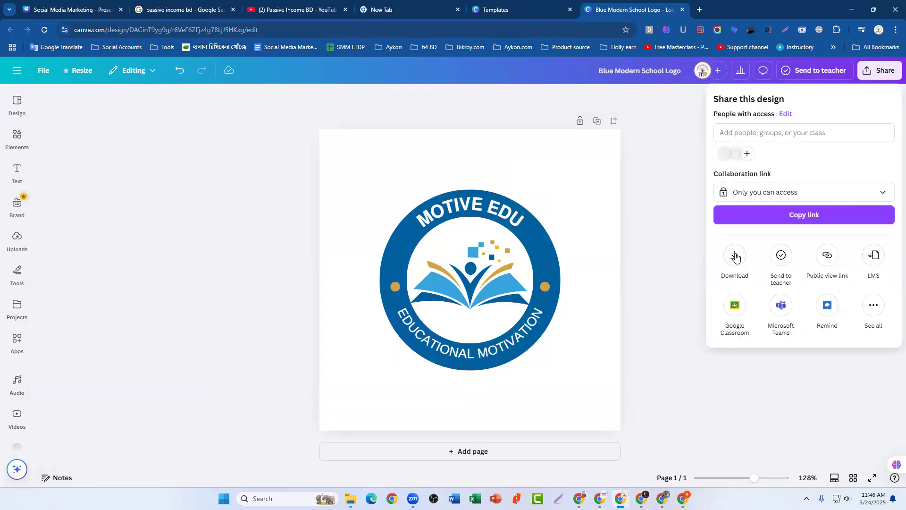
click(735, 257)
click(820, 137)
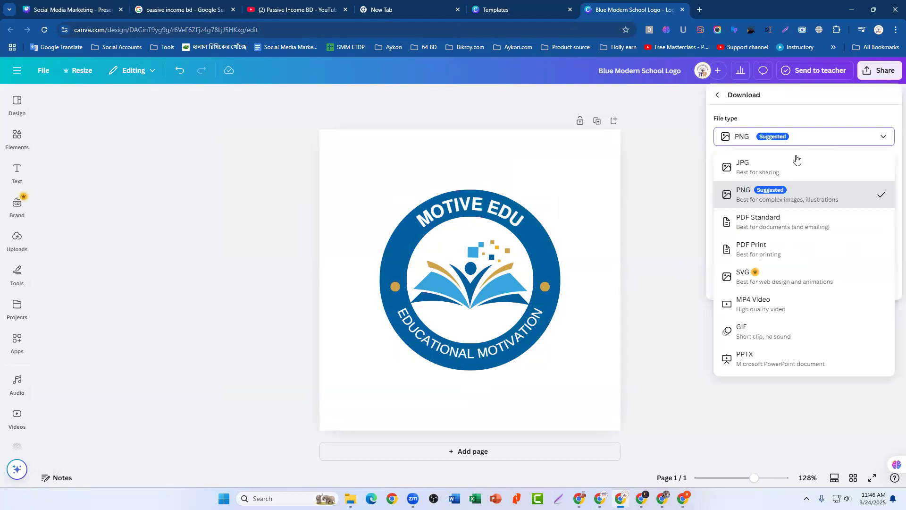
click(764, 168)
click(859, 295)
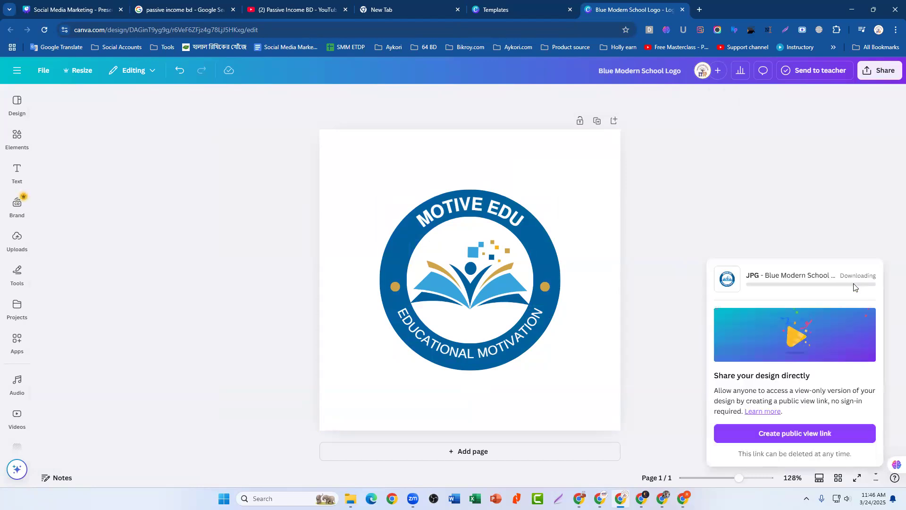
- Download the logo again as a PNG file with a transparent background
click(880, 71)
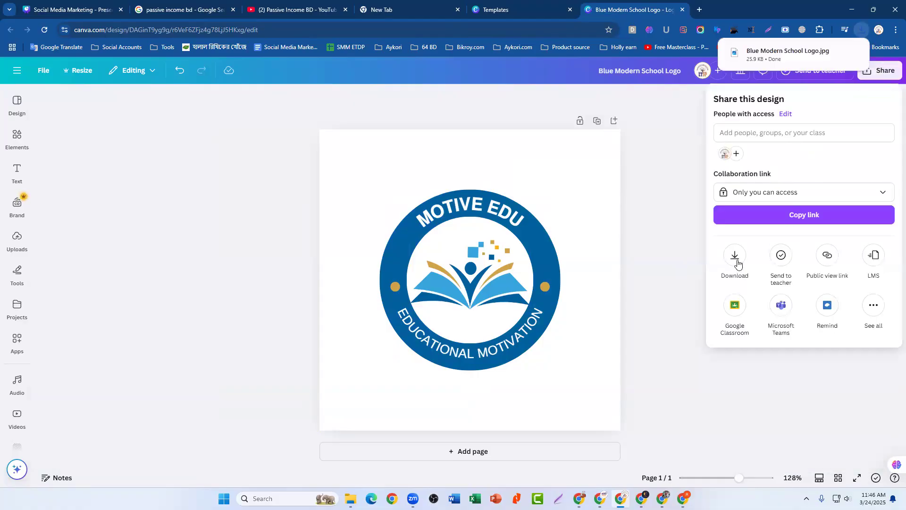
click(736, 259)
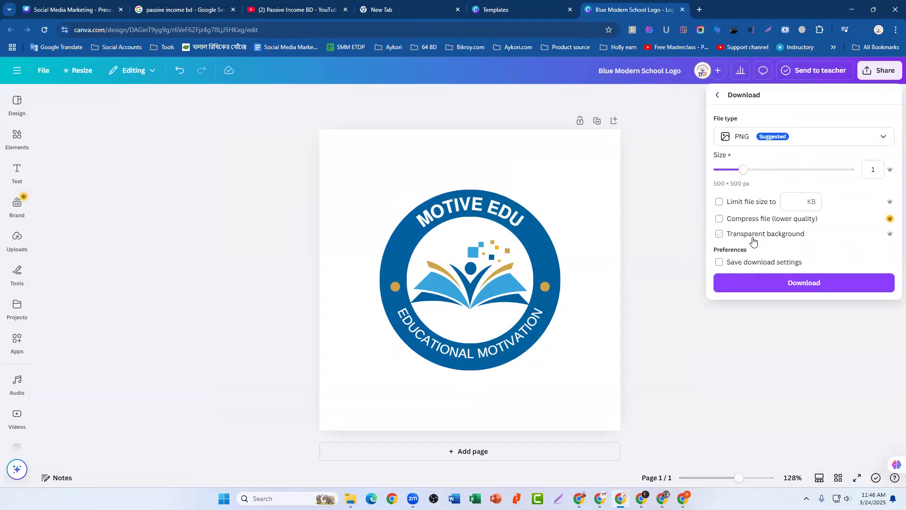
click(720, 236)
click(850, 282)
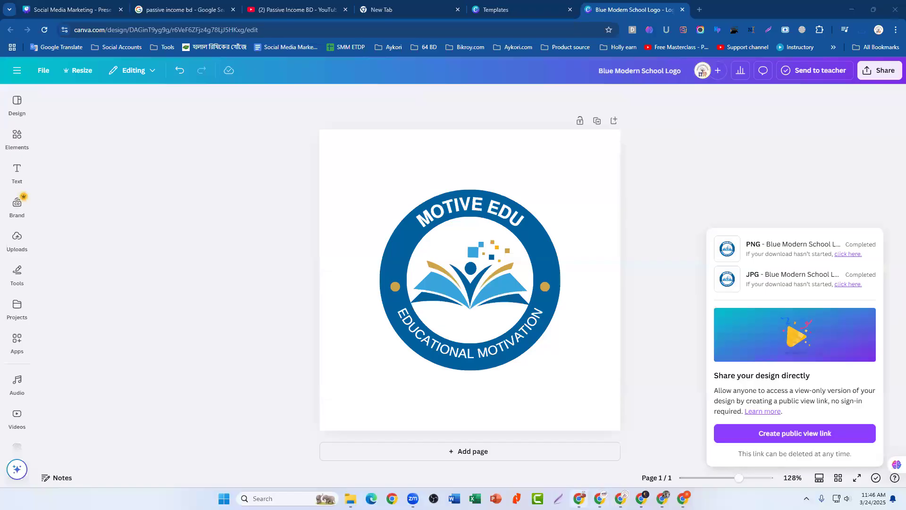
- Switch to the Passive Income BD YouTube channel page and look at its banner and logo
mouse_move(642, 498)
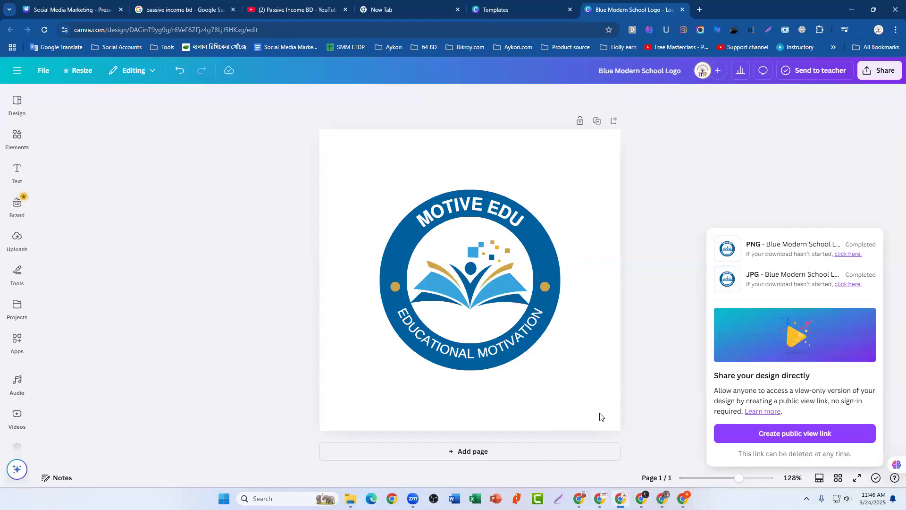
click(301, 9)
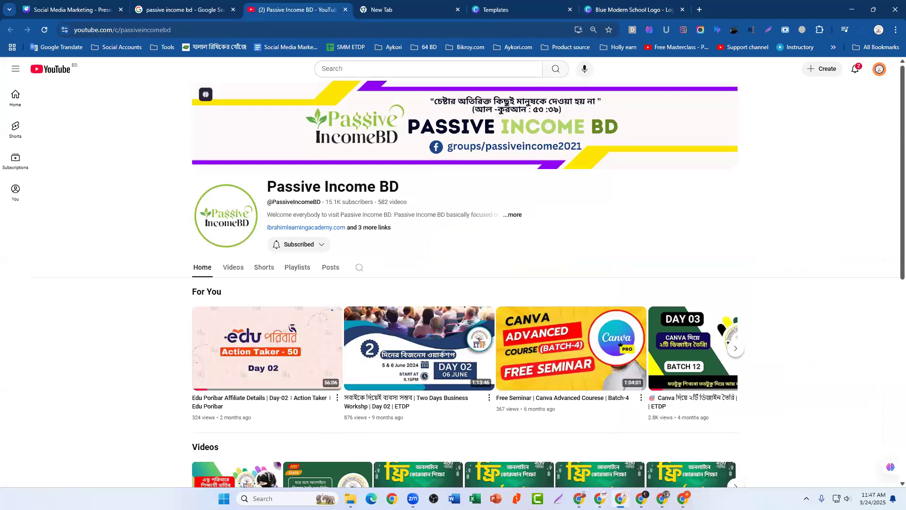
mouse_move(600, 498)
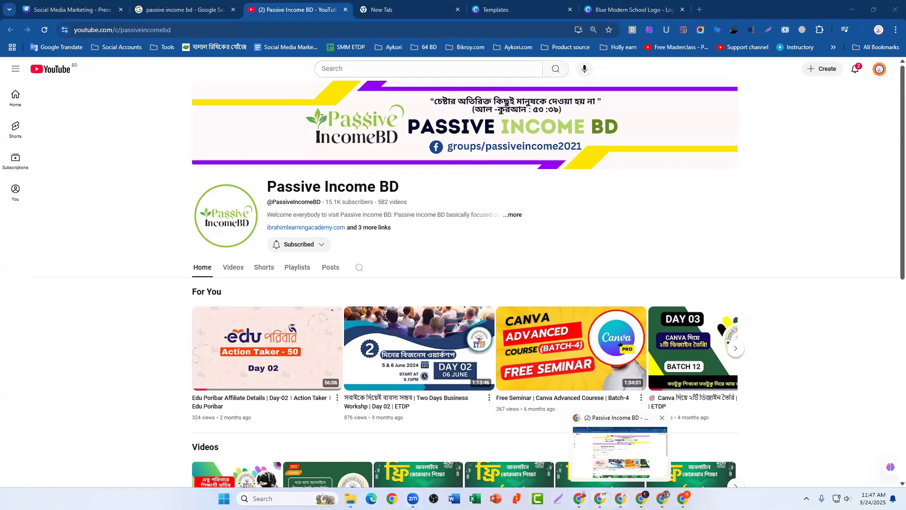
- Check the banner dimensions on the Customization slide, page 8 of the Social Media Marketing presentation
click(94, 9)
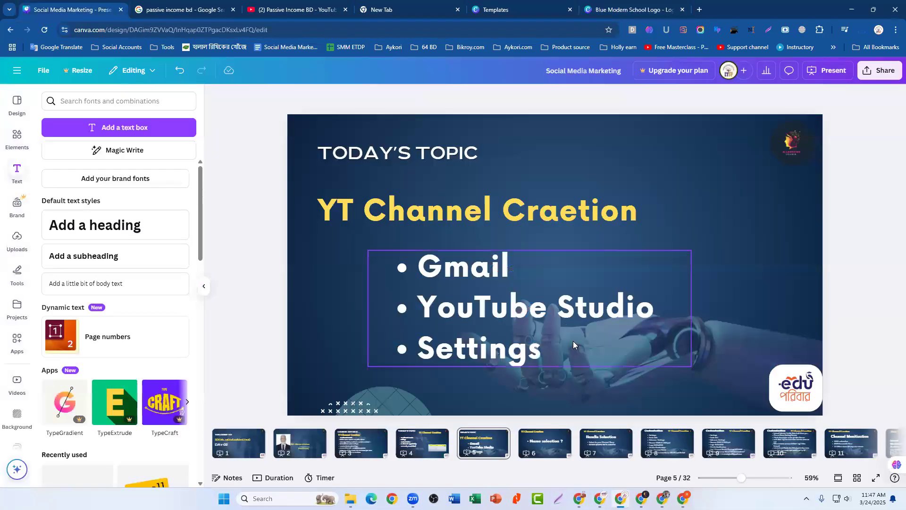
click(672, 447)
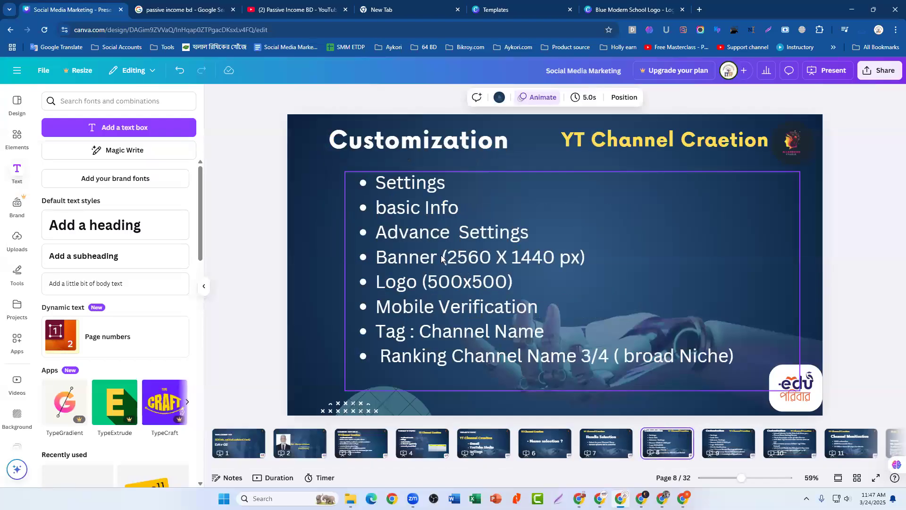
click(442, 258)
click(442, 258)
drag(532, 263, 576, 261)
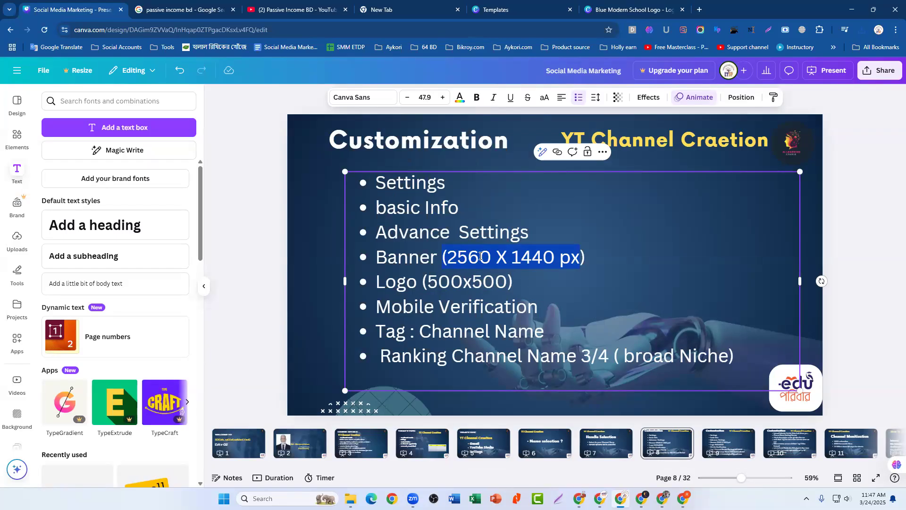
click(595, 258)
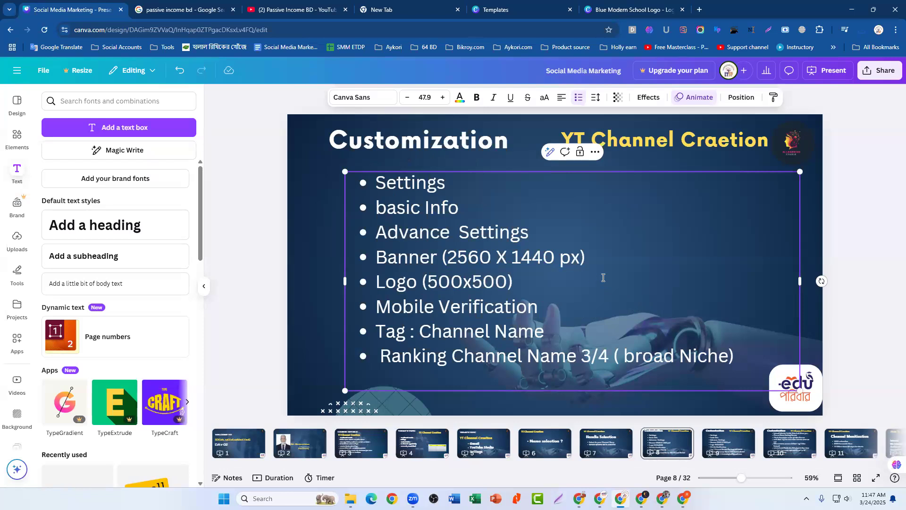
click(874, 211)
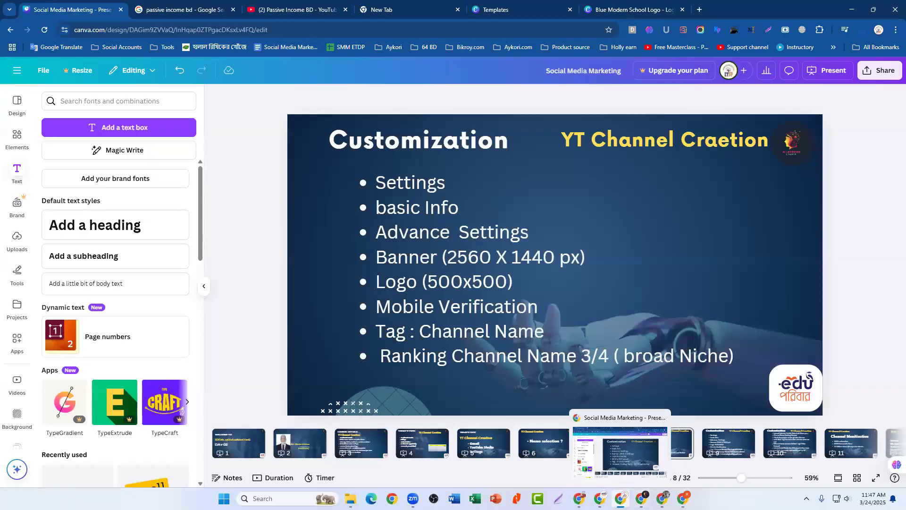
- Return to the Canva template search page, close the logo template preview and search for "Youtube Banner"
click(621, 498)
click(621, 499)
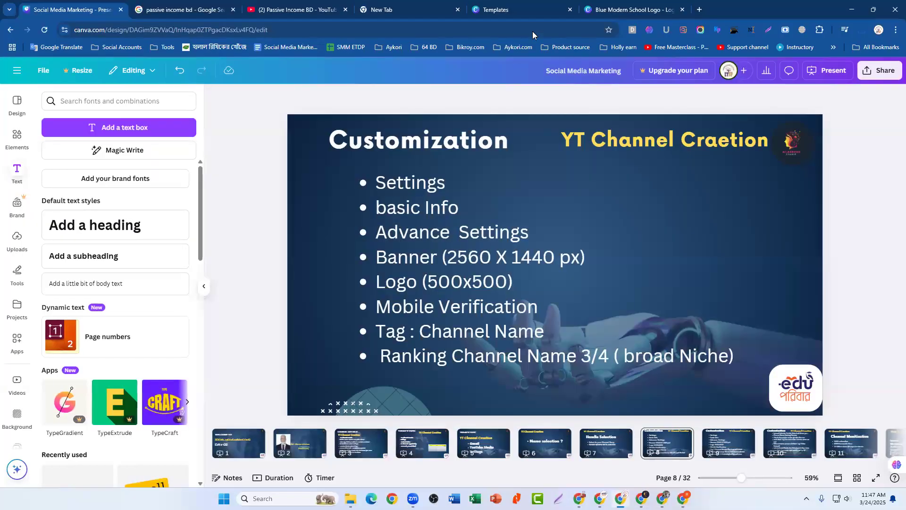
click(614, 10)
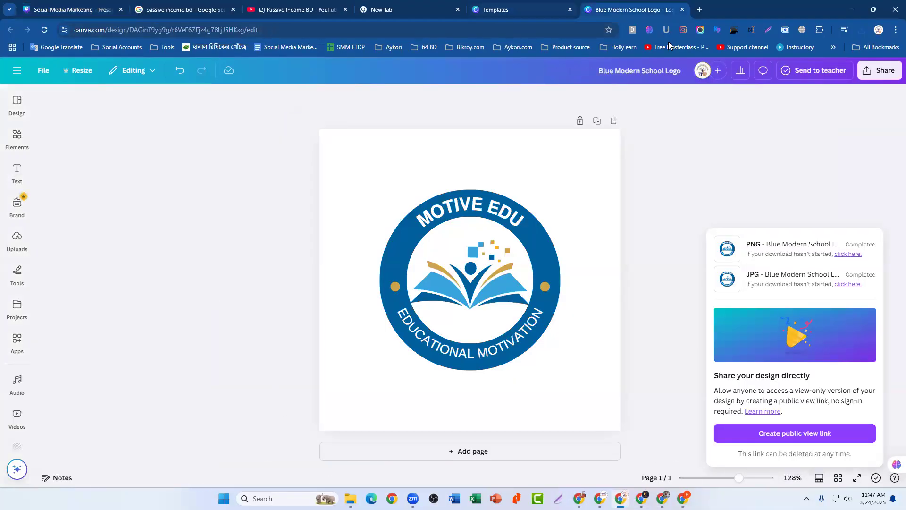
click(513, 9)
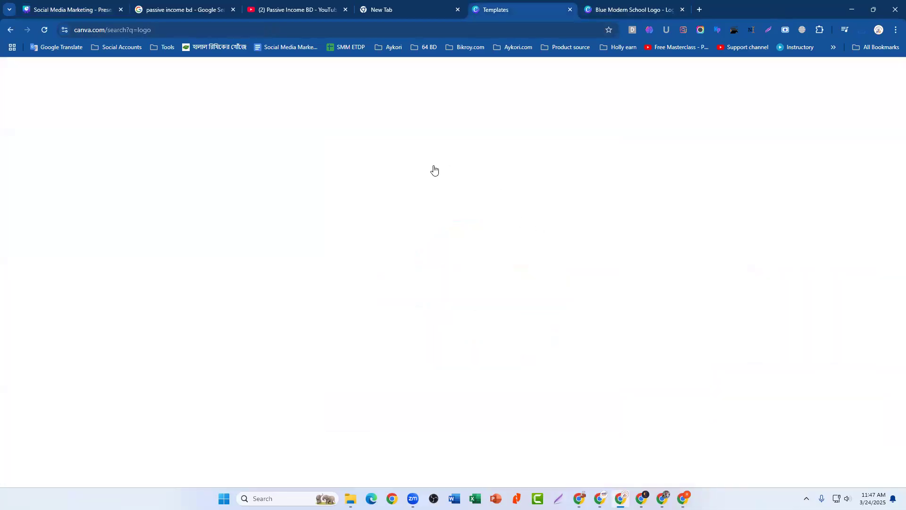
click(786, 74)
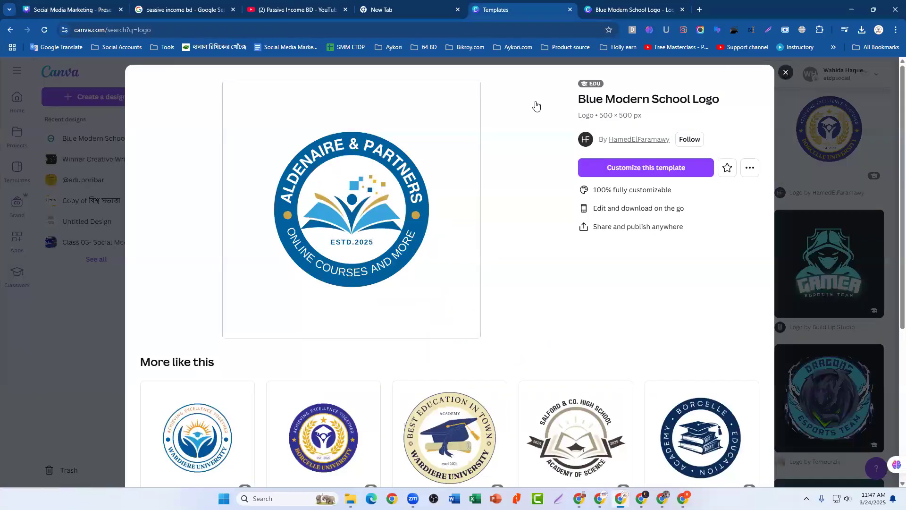
click(530, 74)
key(ctrl+a)
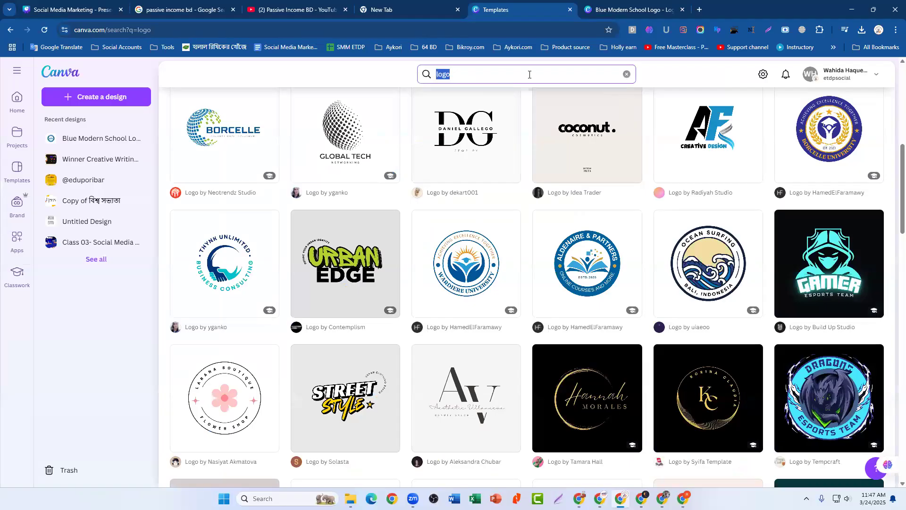
text(Y)
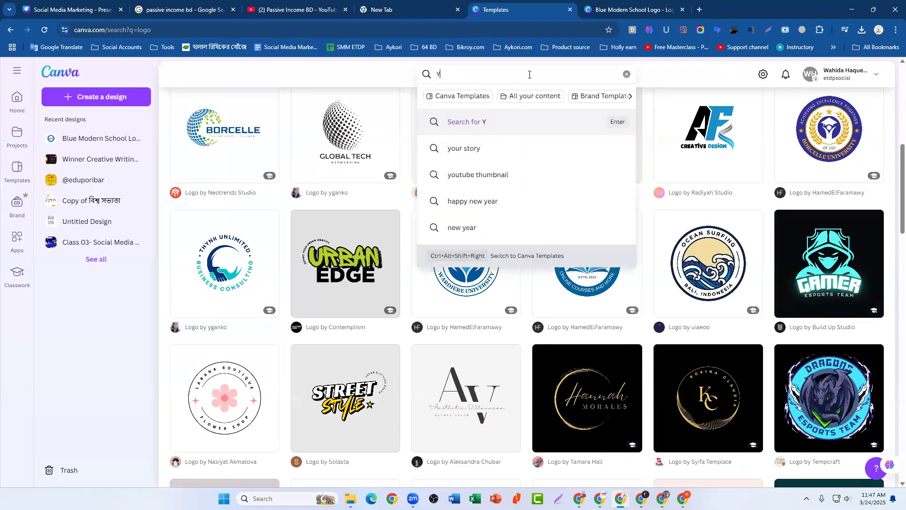
text(outu)
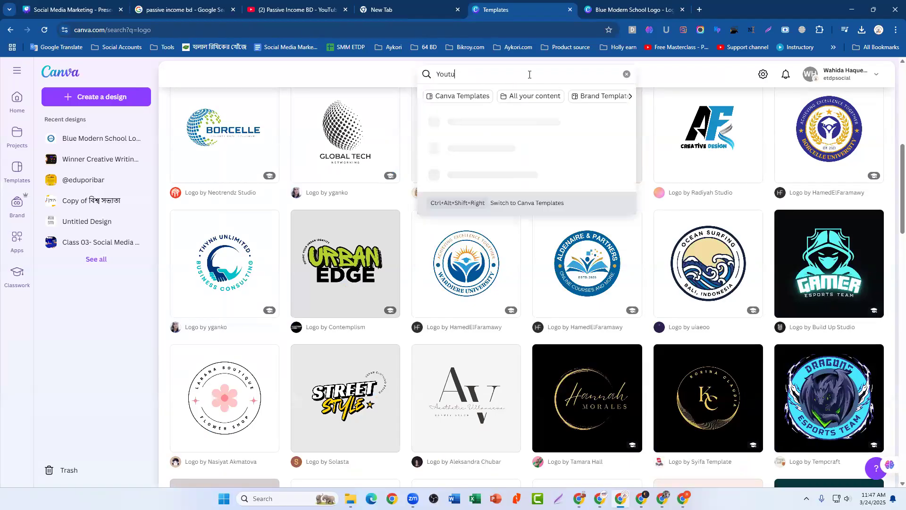
text(be Banner)
key(Return)
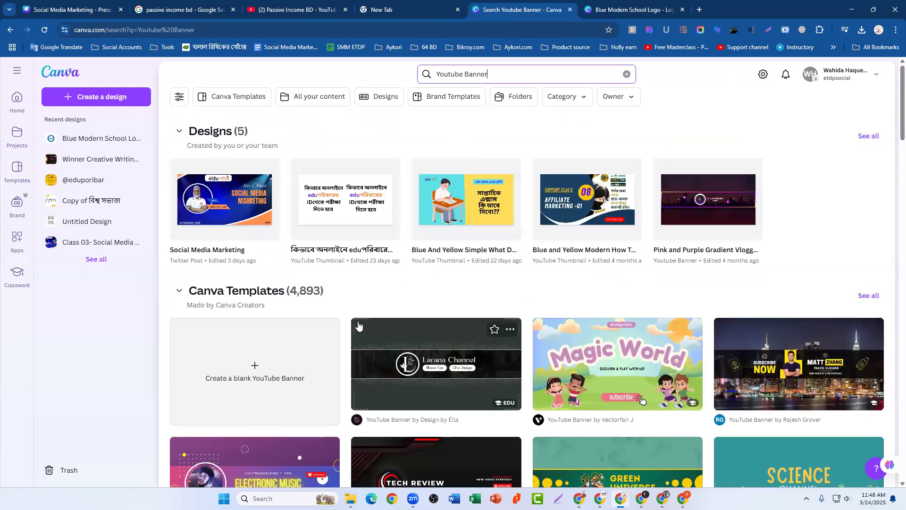
- Browse the YouTube banner templates and open the Purple Yellow Black Neon SciFi YouTube Banner for customization
scroll(444, 349, down, 2)
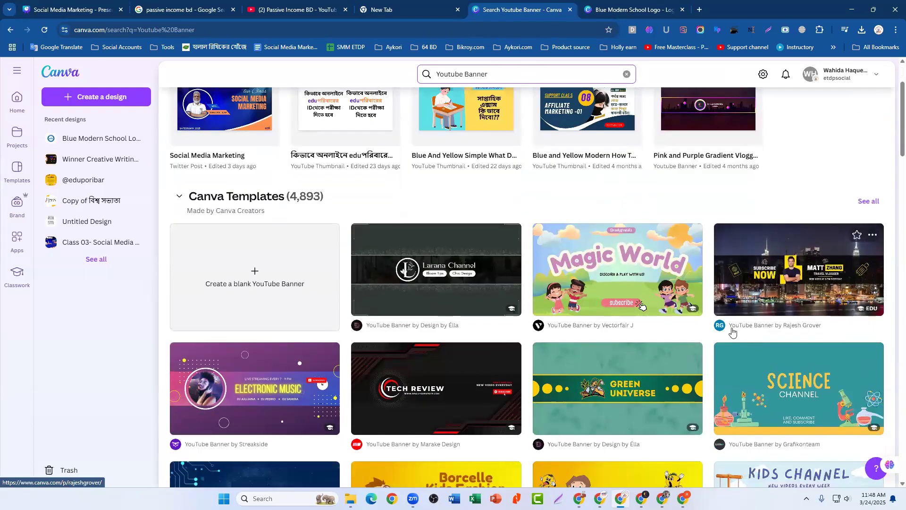
scroll(732, 331, down, 2)
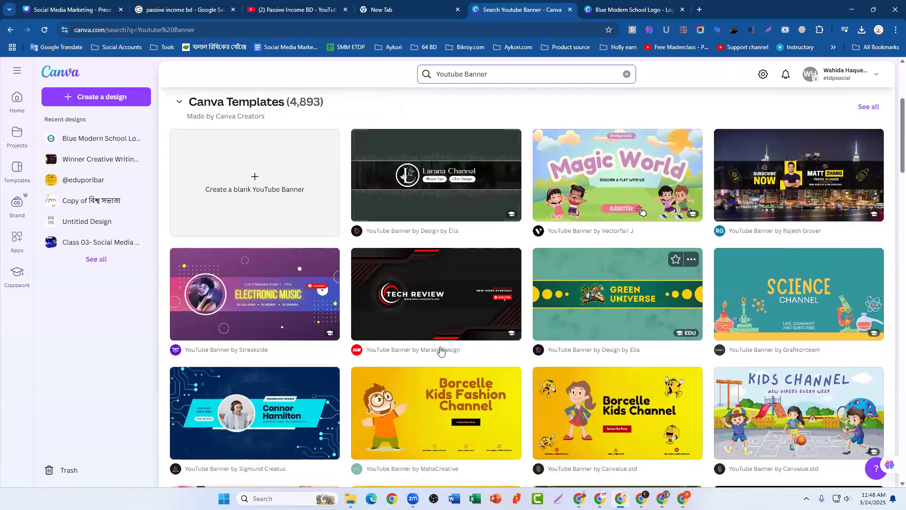
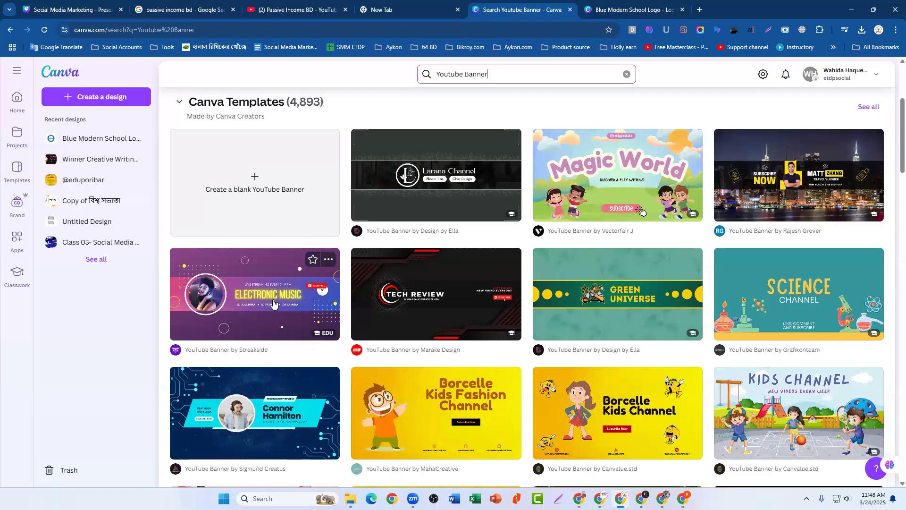
scroll(459, 360, down, 3)
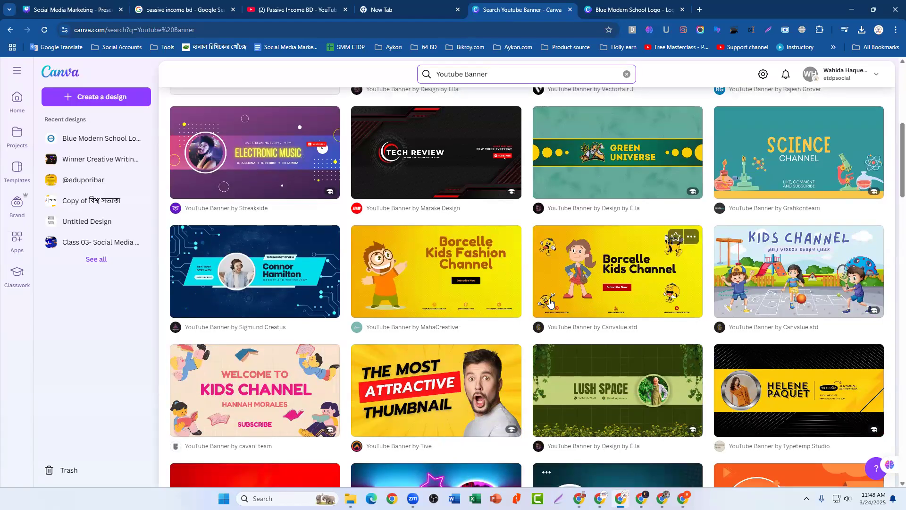
scroll(460, 362, down, 4)
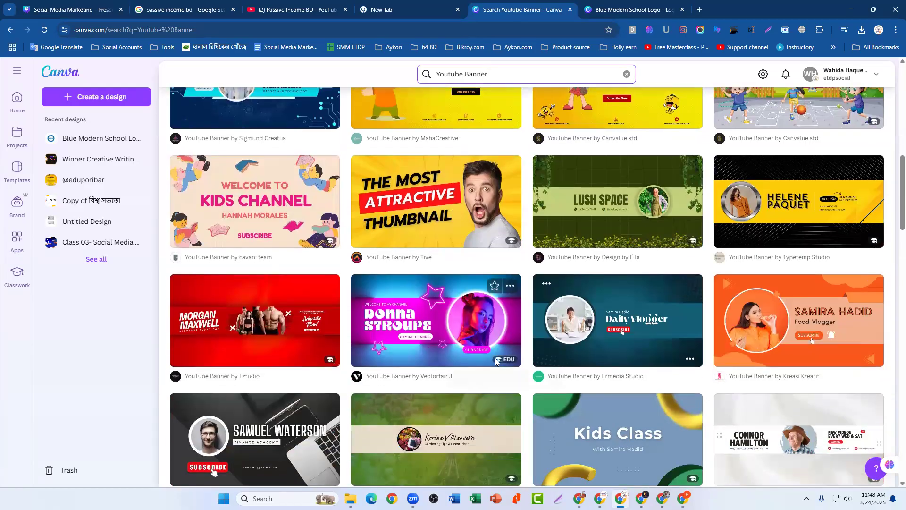
scroll(461, 362, down, 3)
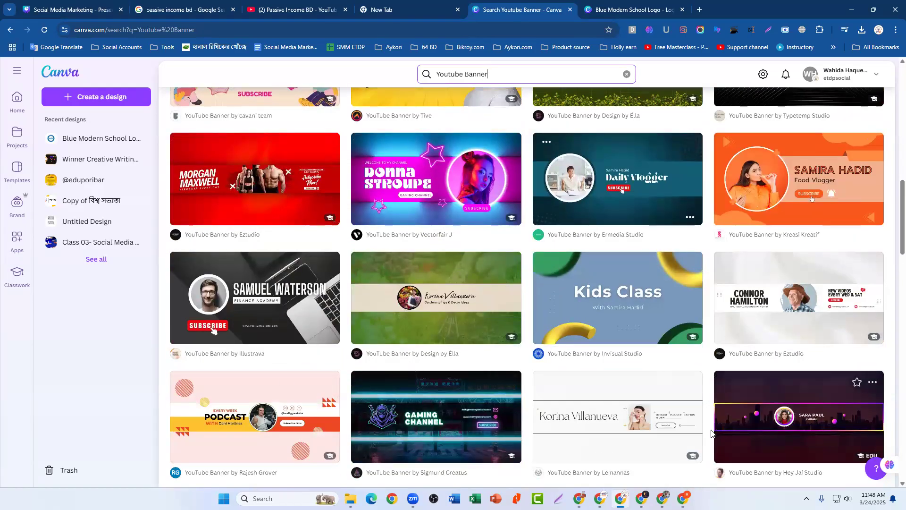
scroll(614, 424, down, 3)
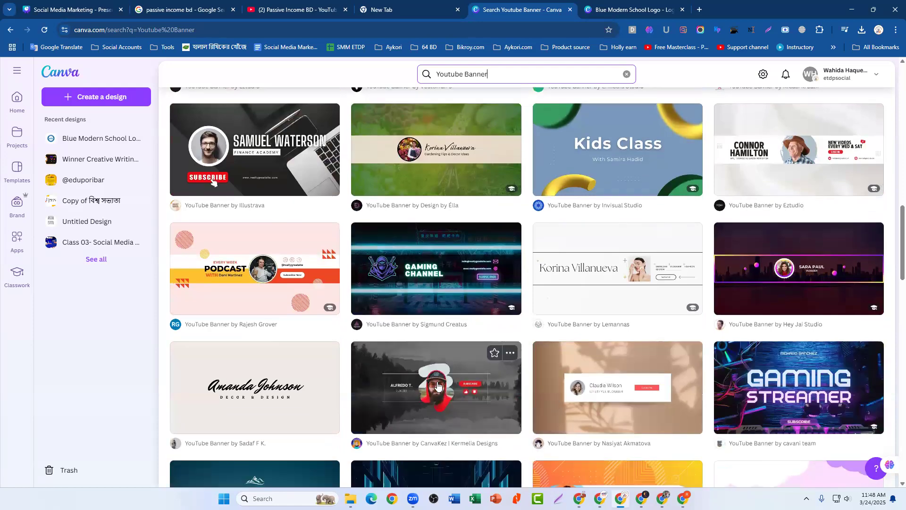
scroll(648, 410, down, 6)
scroll(468, 387, down, 2)
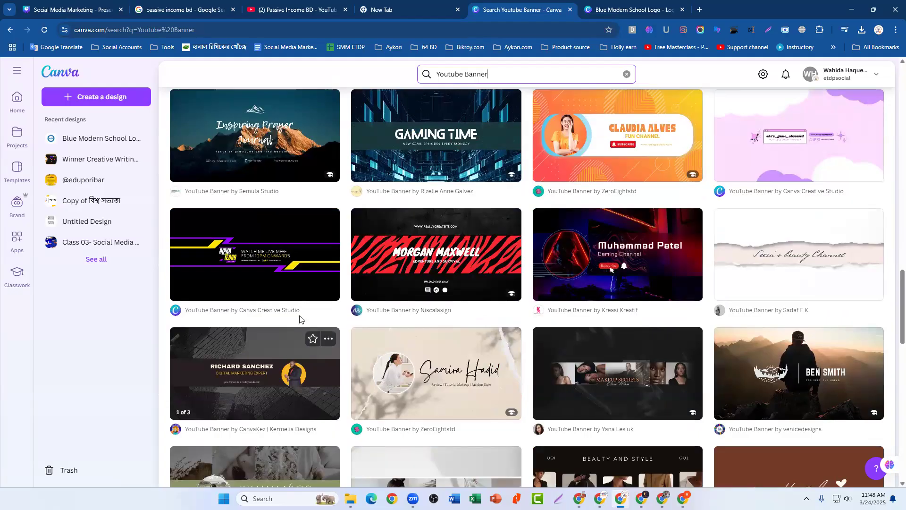
click(244, 253)
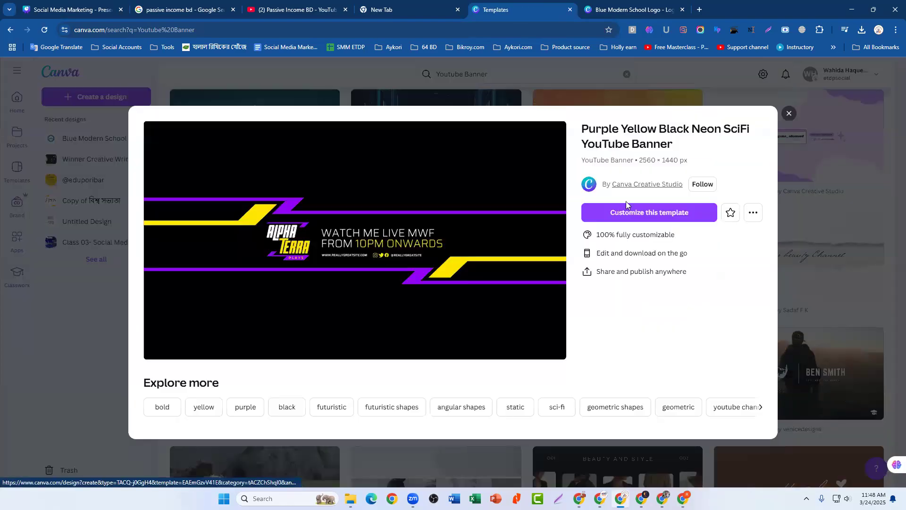
click(627, 211)
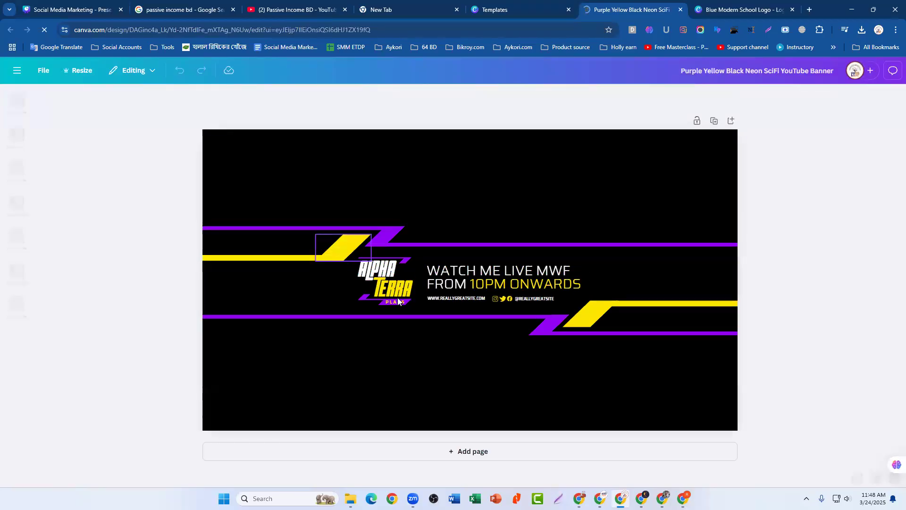
- Replace the banner's logo words ALPHA and TERRA with MOTIVE and EDU
click(496, 280)
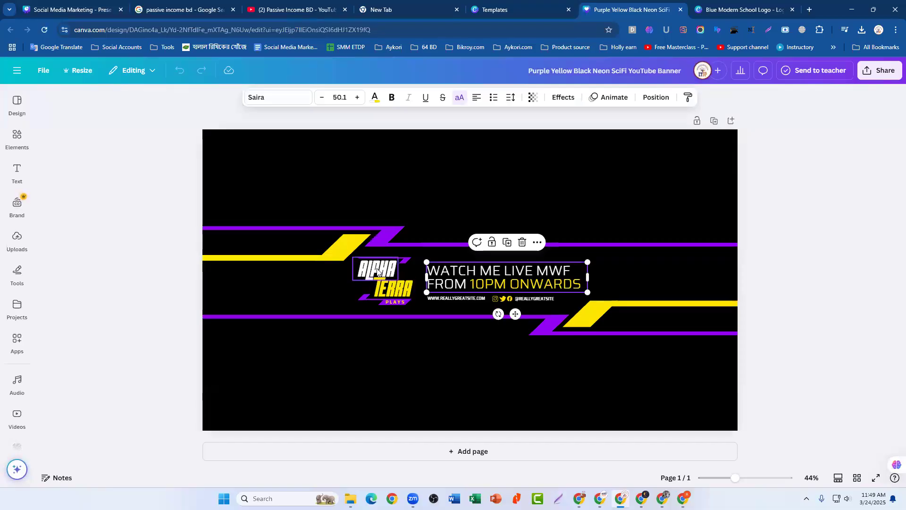
click(378, 273)
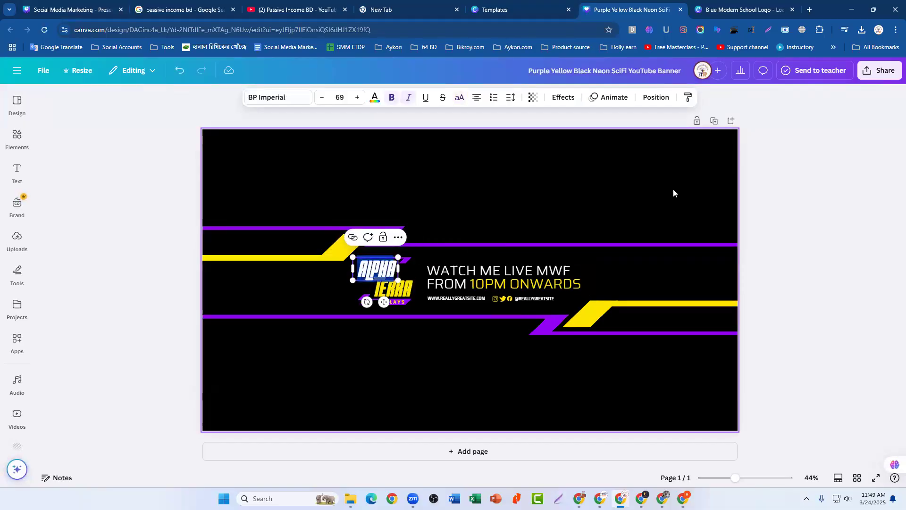
text(MOTIVE)
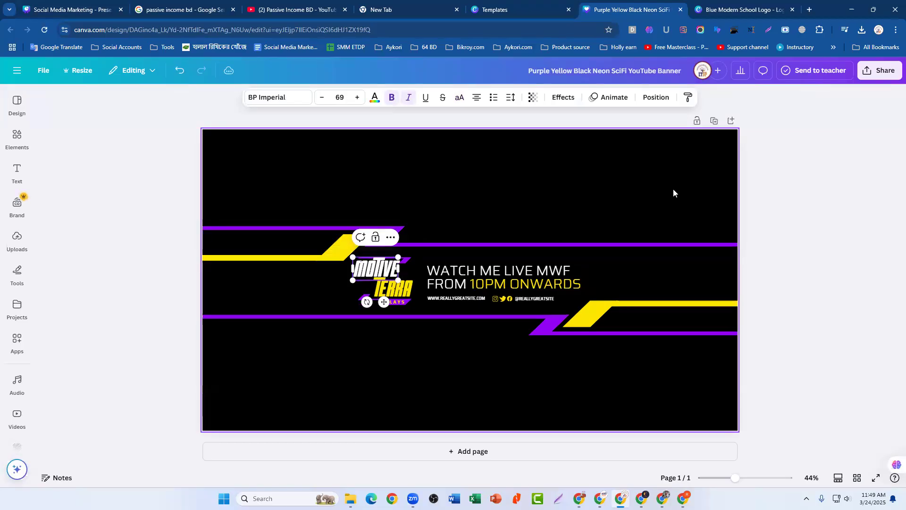
click(400, 289)
click(402, 290)
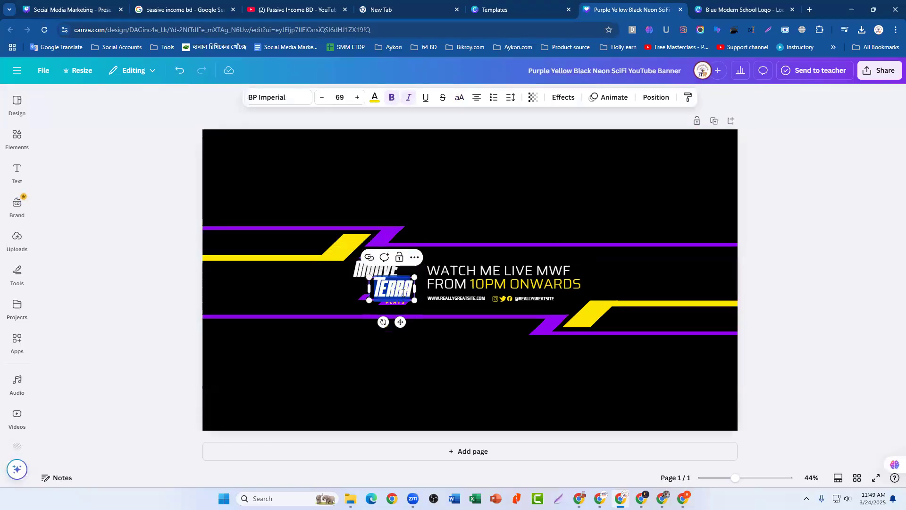
text(EEDU)
key(BackSpace)
key(BackSpace)
key(BackSpace)
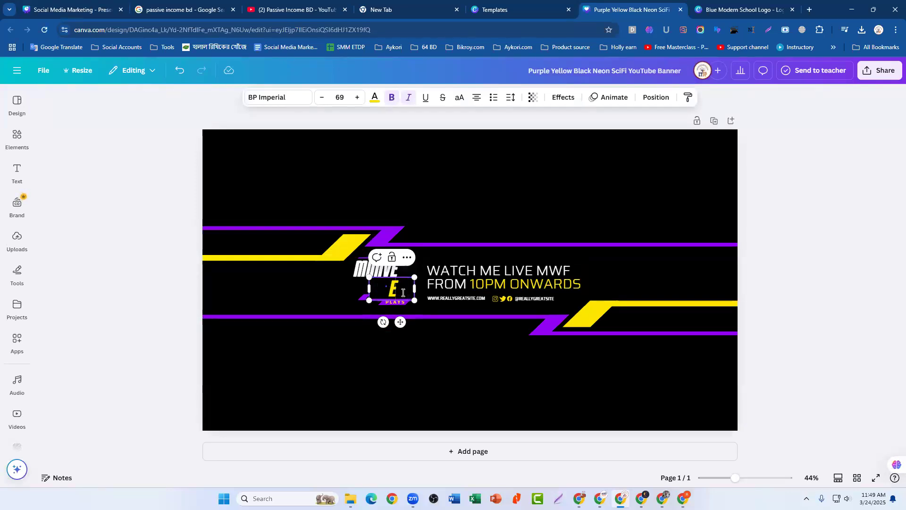
text(DU)
click(793, 177)
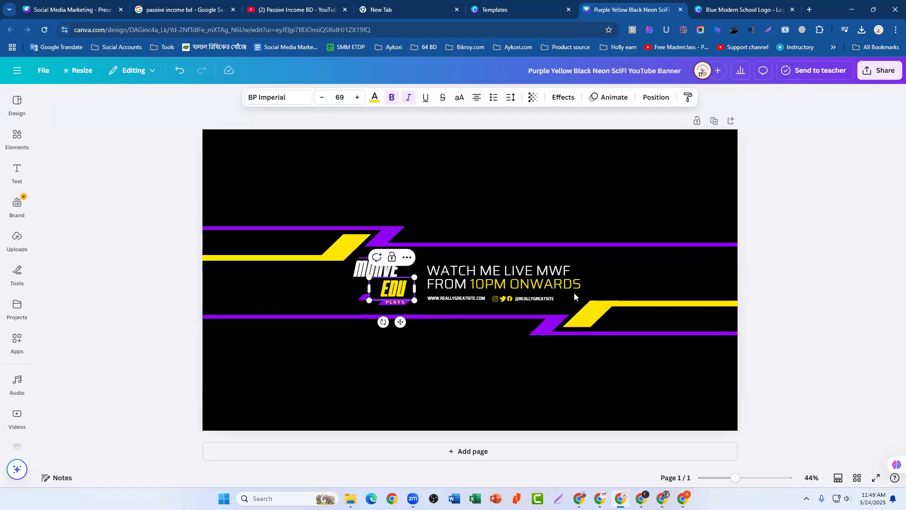
- Replace the small word PLAYS under the banner's channel name with LEARN
click(393, 300)
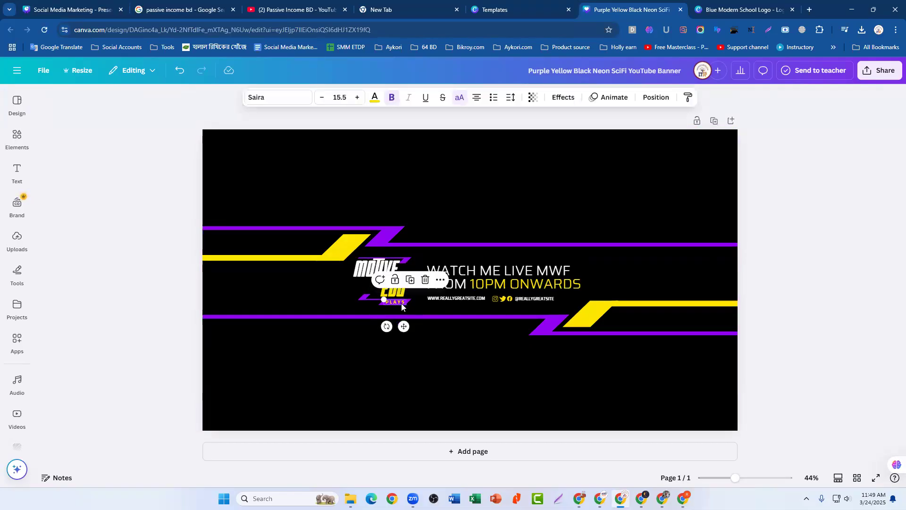
double_click(390, 301)
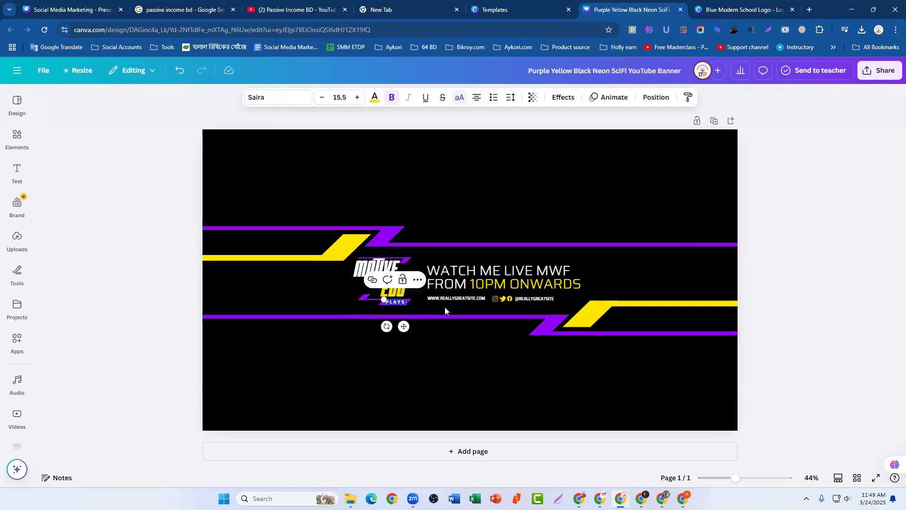
text(LEARN)
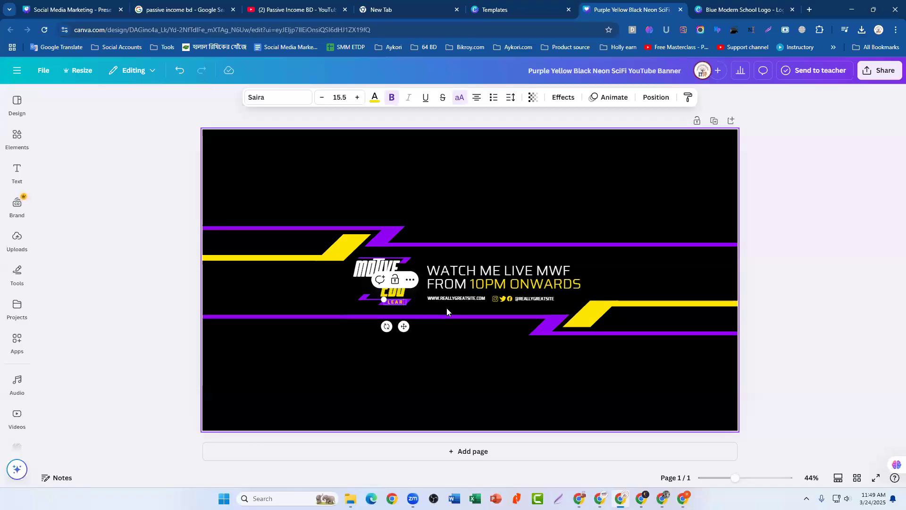
click(788, 212)
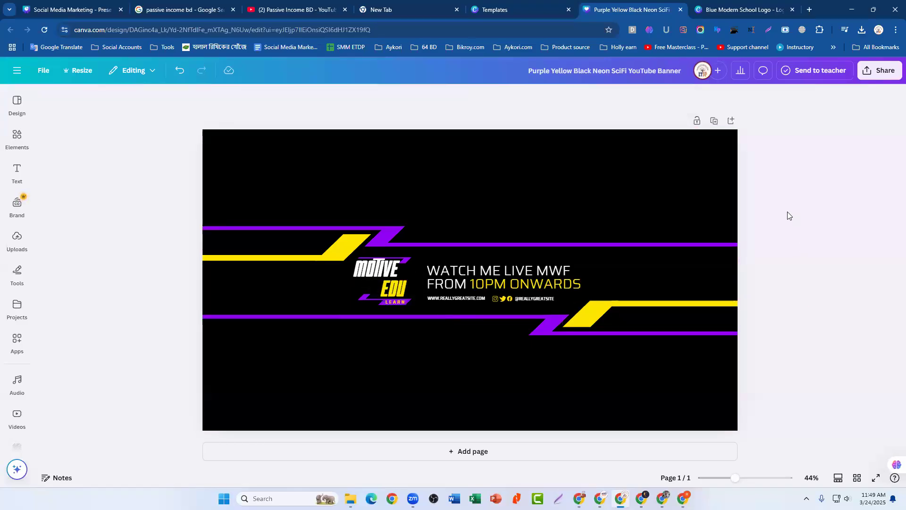
- Set the letter spacing of the word MOTIVE to 83 and widen its text box to fit the word on one line
click(381, 268)
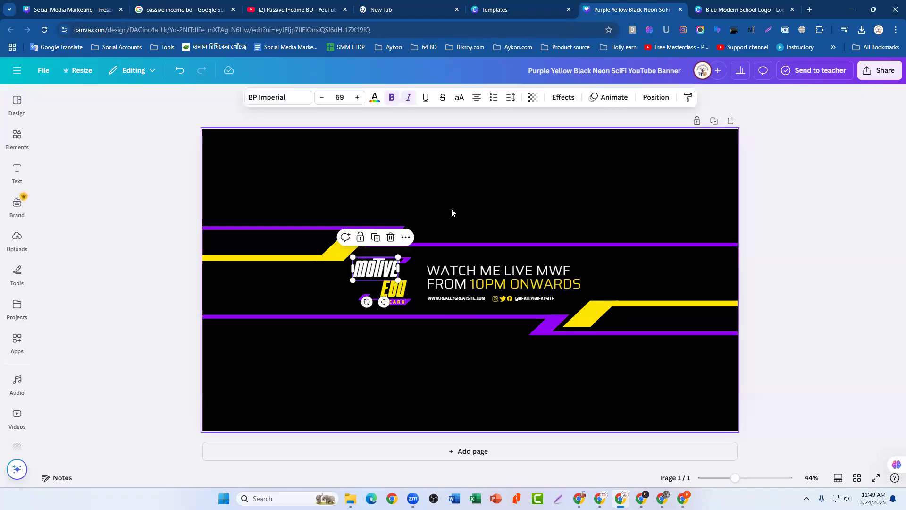
click(513, 98)
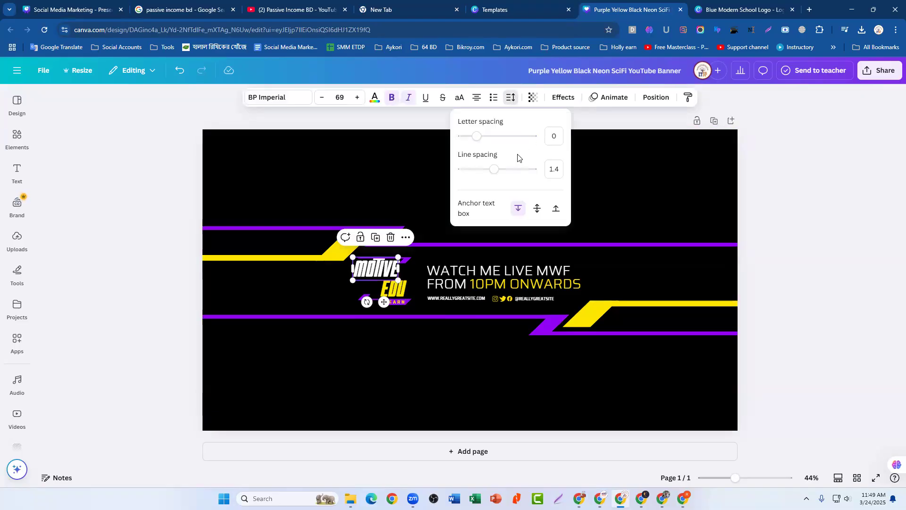
drag(477, 137, 482, 136)
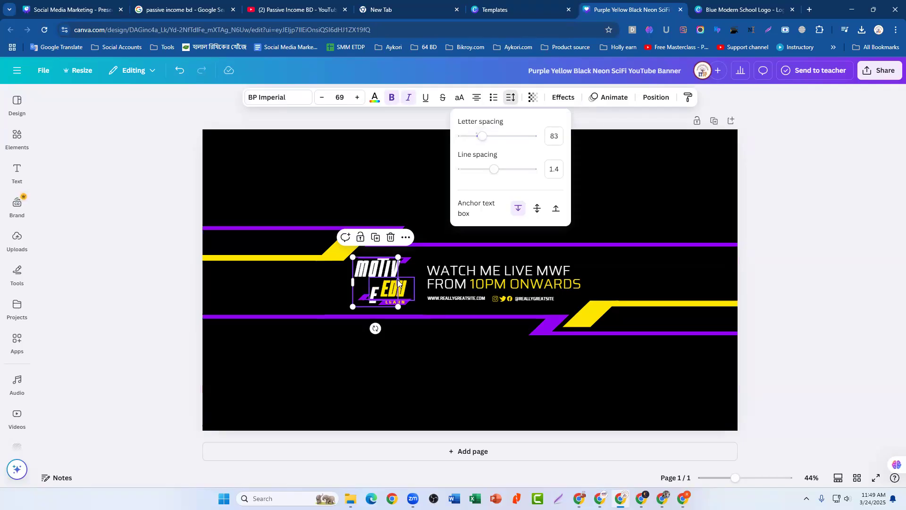
drag(398, 283, 408, 282)
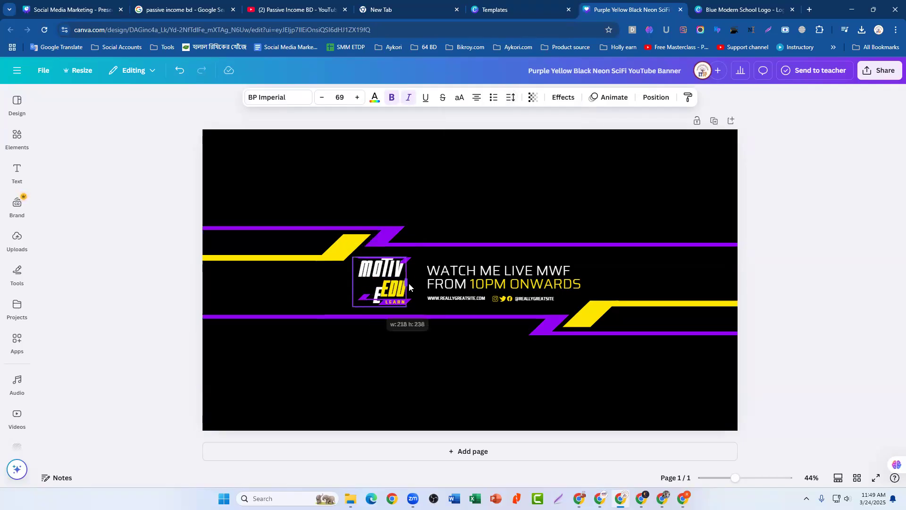
click(839, 234)
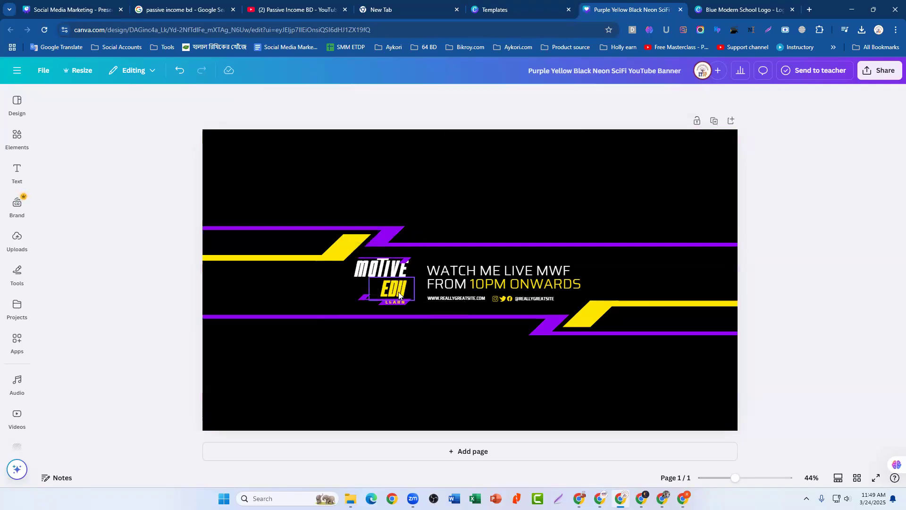
- Slightly increase the letter spacing of the word EDU in the banner's logo
click(401, 295)
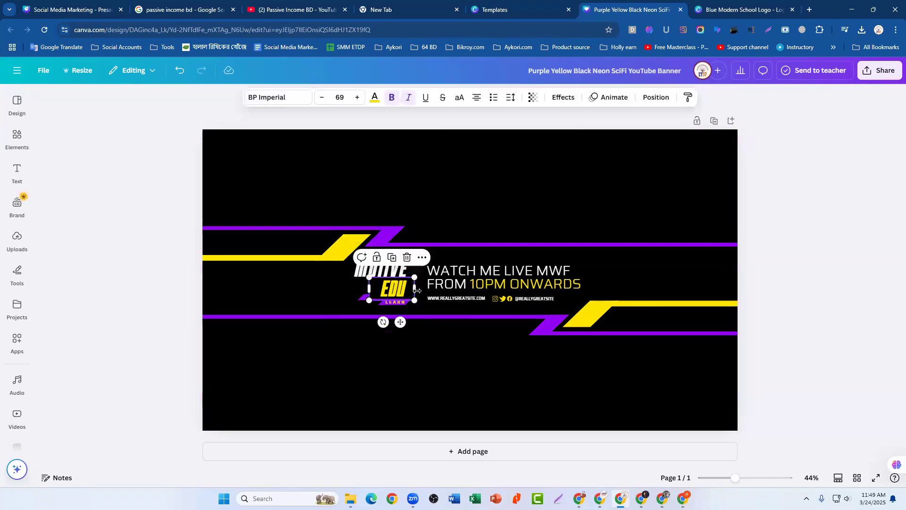
click(511, 97)
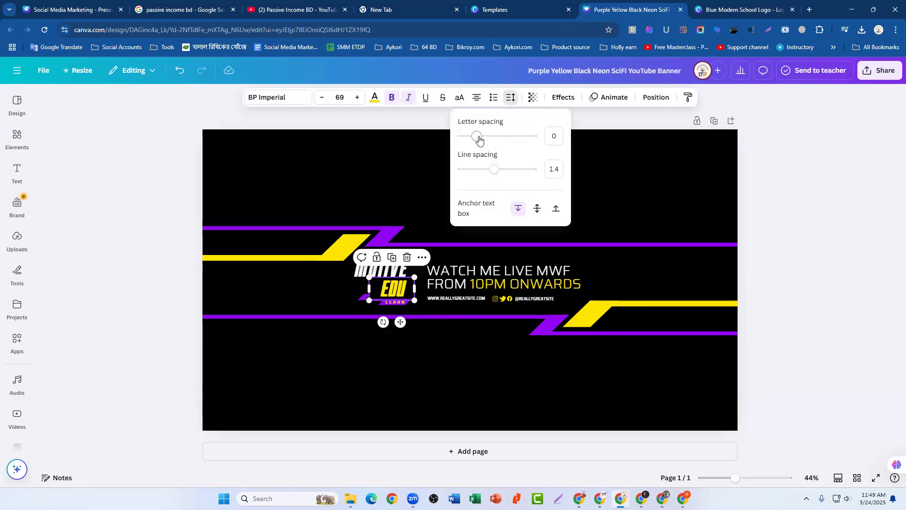
drag(478, 138, 483, 137)
click(795, 221)
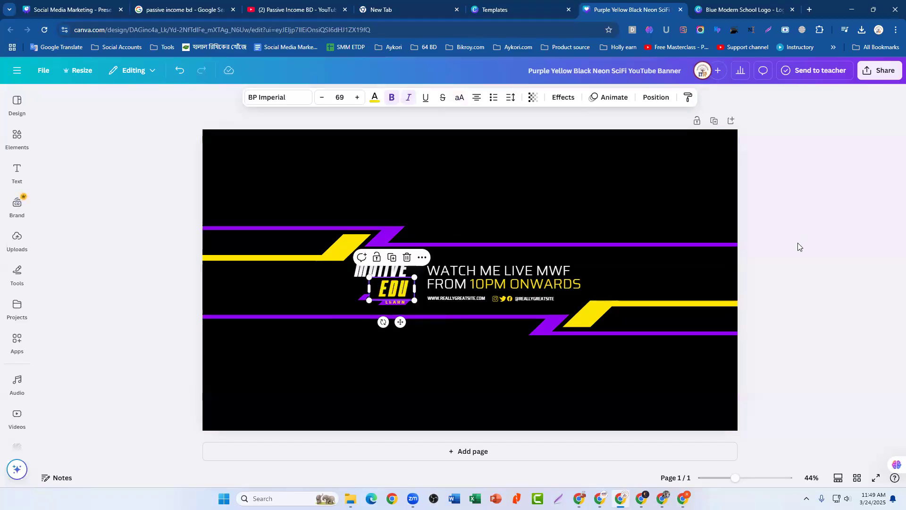
click(799, 252)
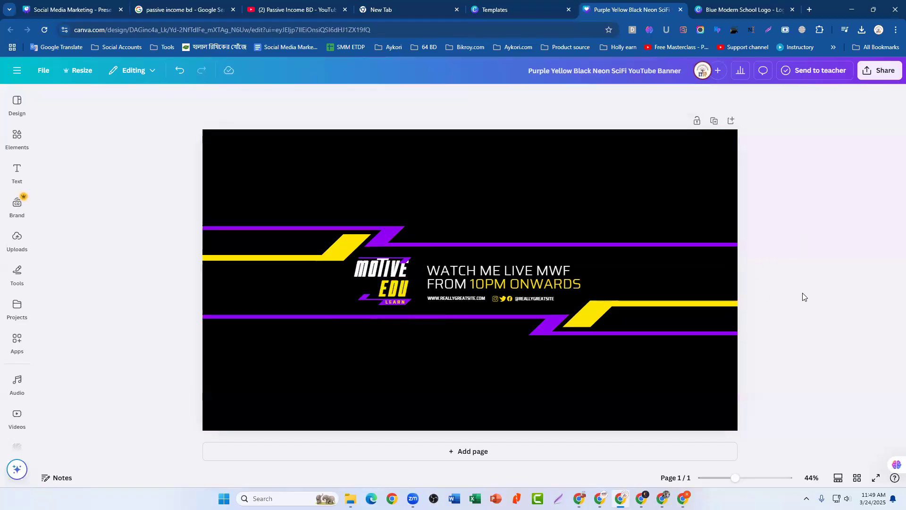
- Move the purple line and slanted accent above the word MOTIVE up clear of the letters, shifting them slightly to the right
click(401, 260)
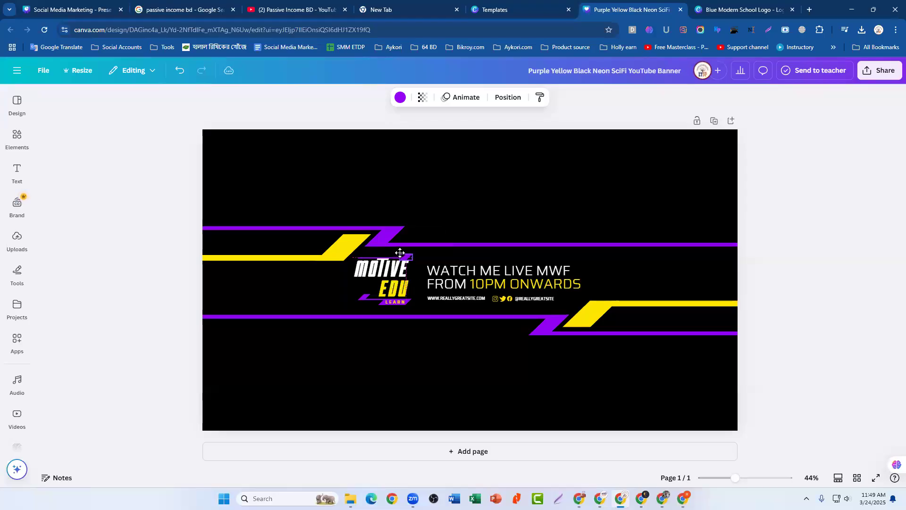
click(801, 210)
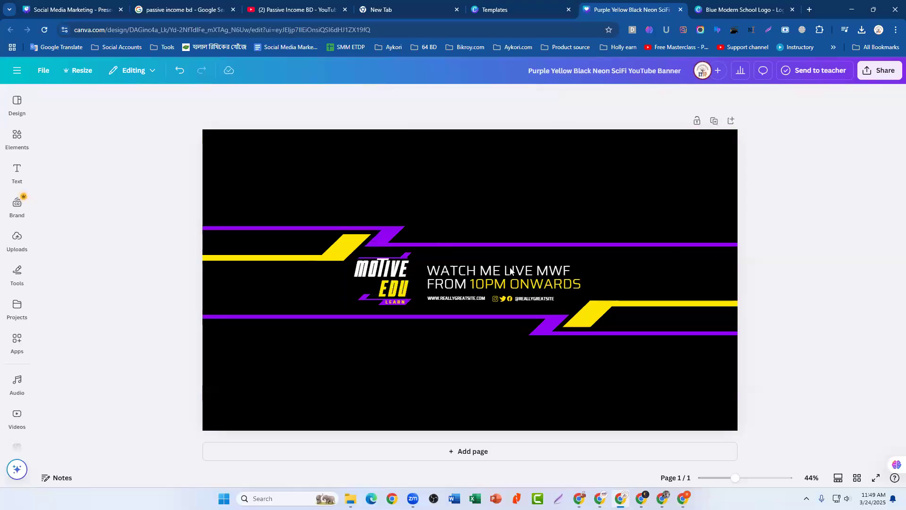
click(368, 262)
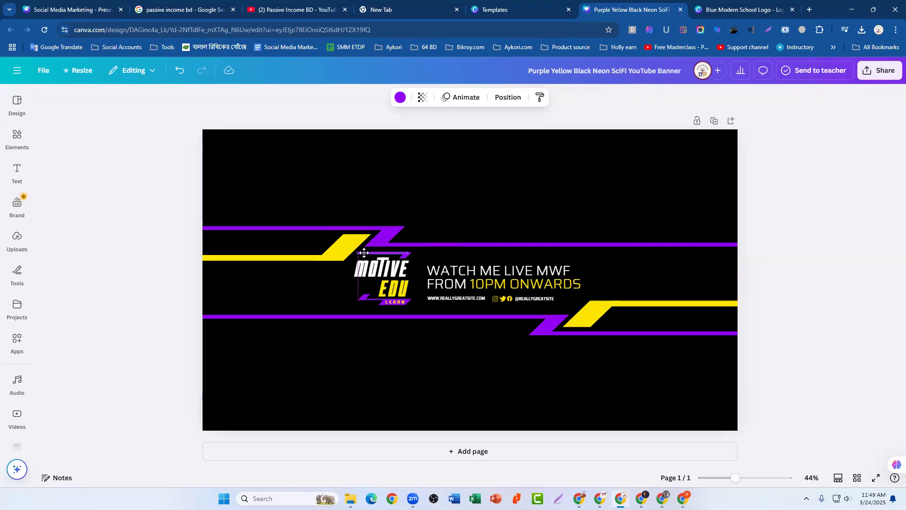
click(799, 222)
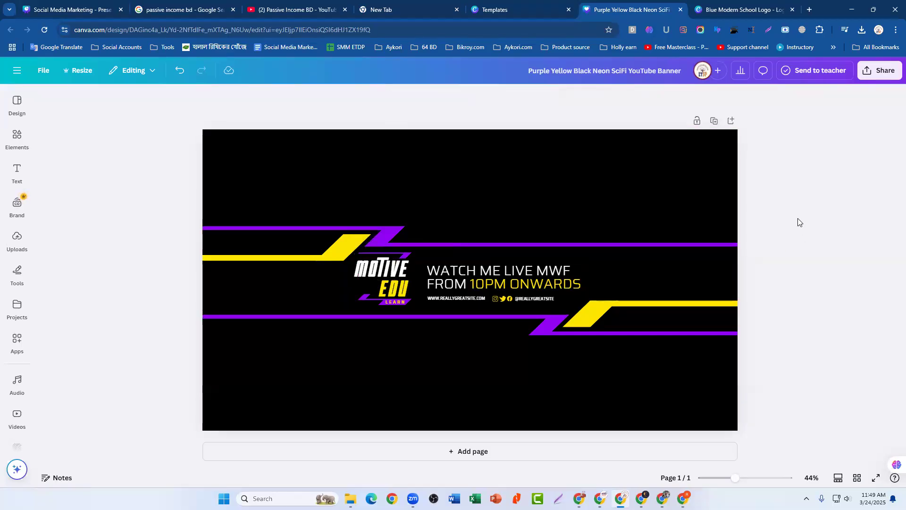
click(387, 254)
drag(406, 257, 408, 257)
drag(476, 257, 477, 257)
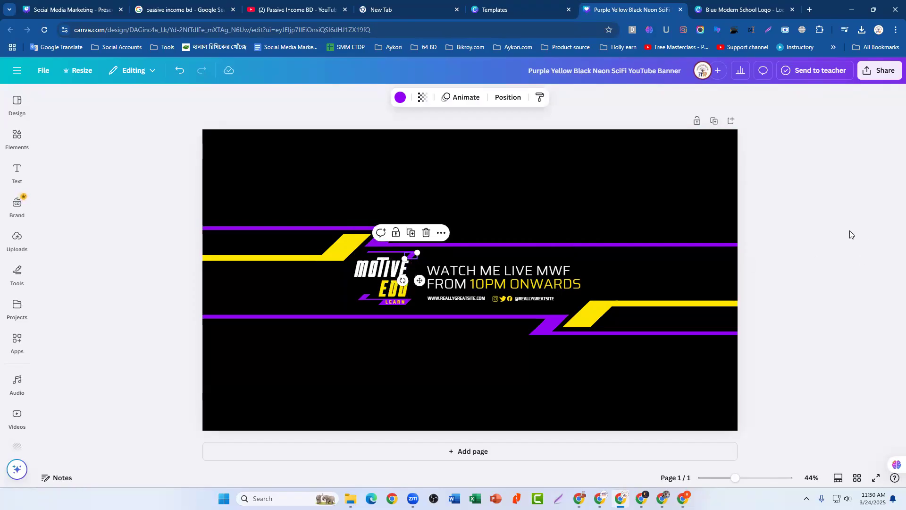
click(801, 228)
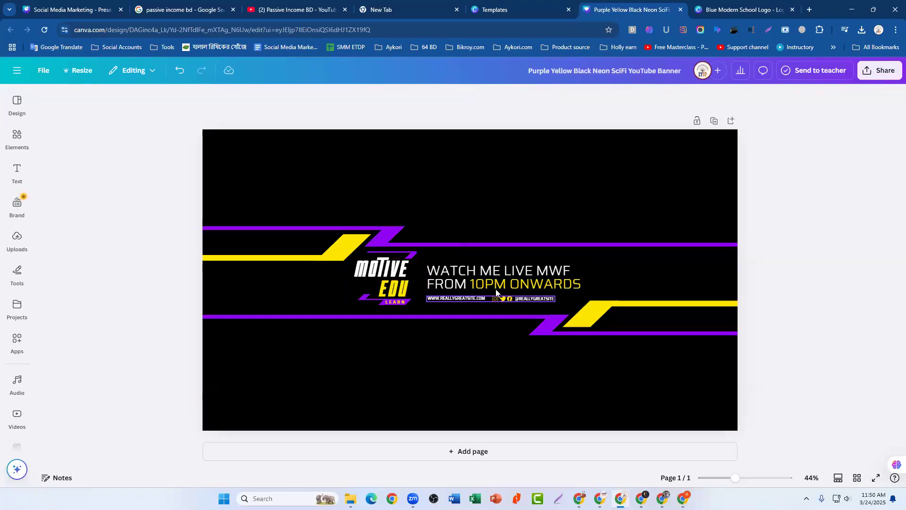
- Replace the banner's headline about going live with EDUCATIONAL MOTIVATION
click(497, 272)
click(498, 273)
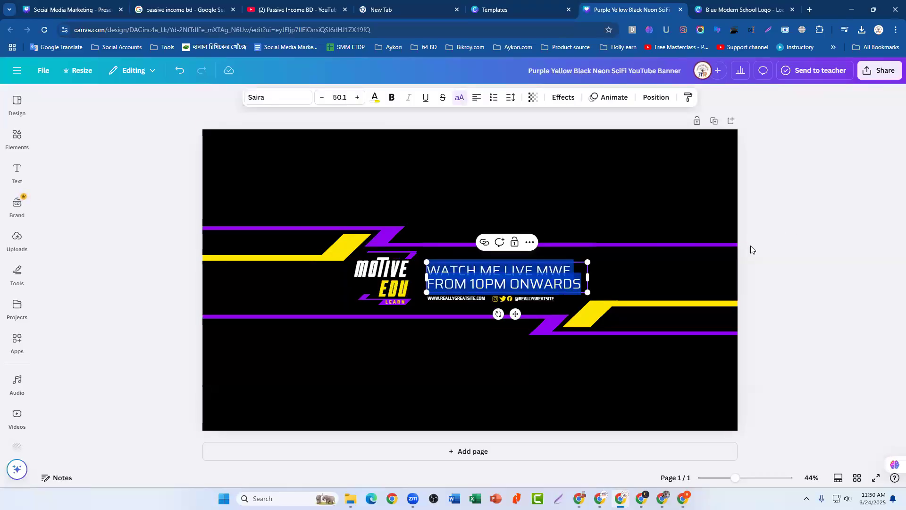
text(EDU)
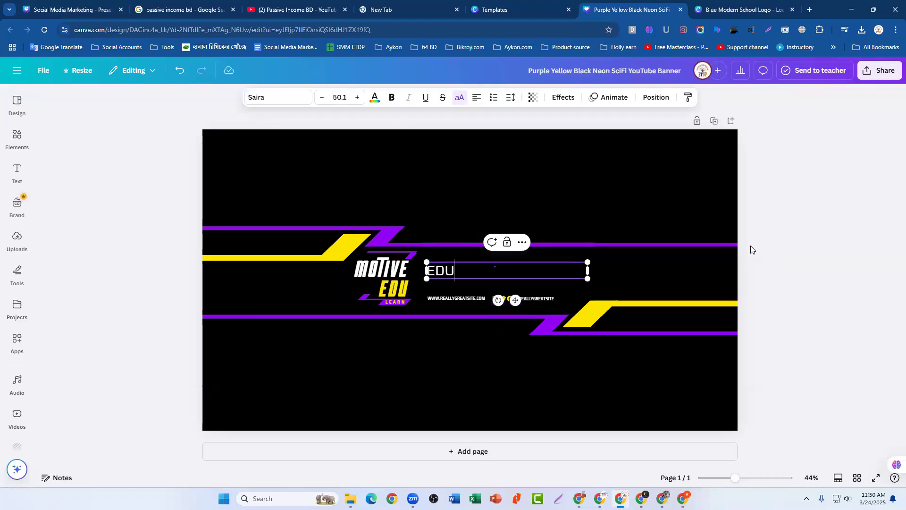
text(CATIONAL)
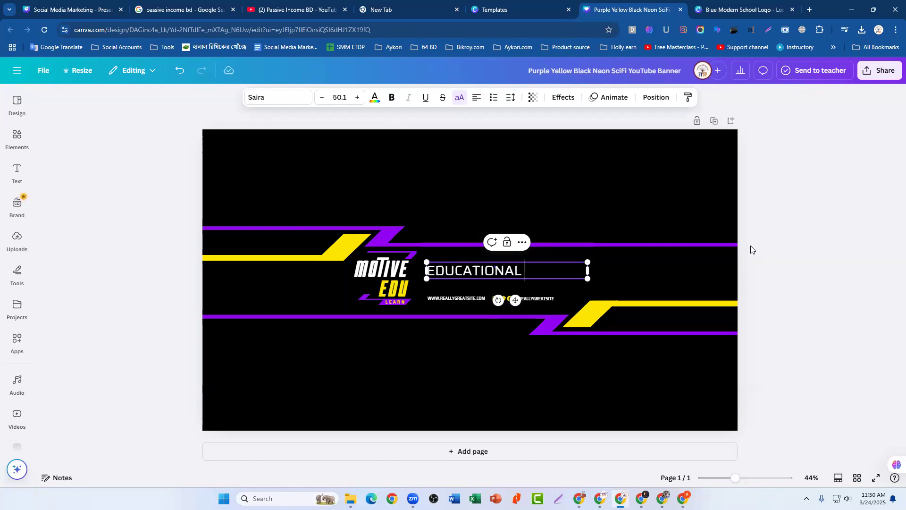
text( MOTIVATION)
click(765, 236)
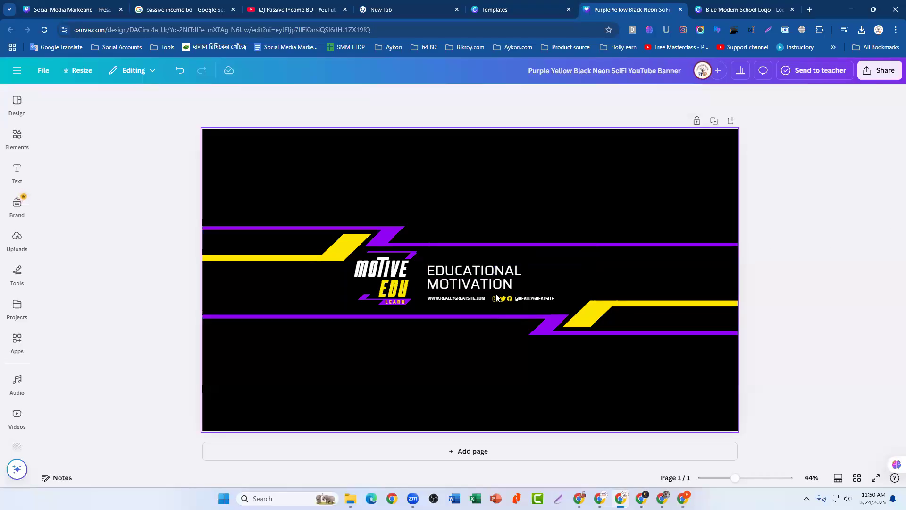
- Move the EDUCATIONAL MOTIVATION headline up slightly, narrow its text box and enlarge the text to about size 54.8
click(543, 281)
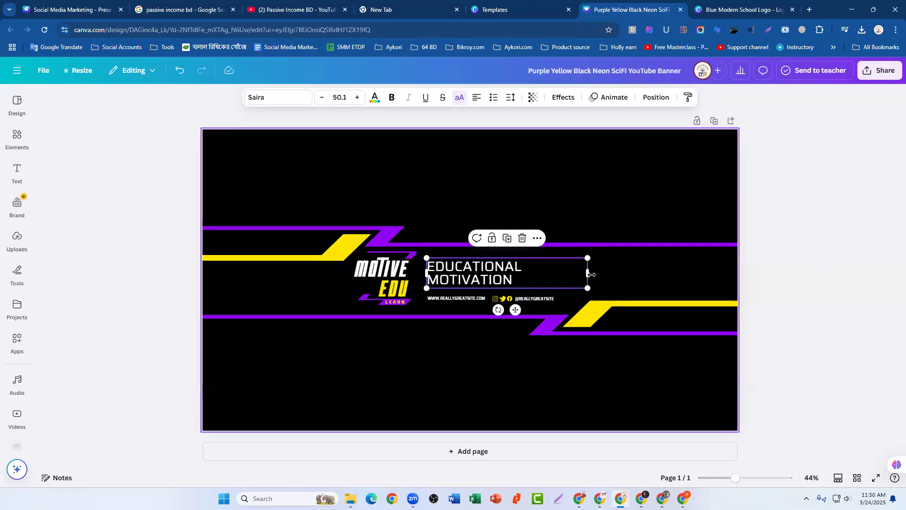
drag(587, 274, 551, 293)
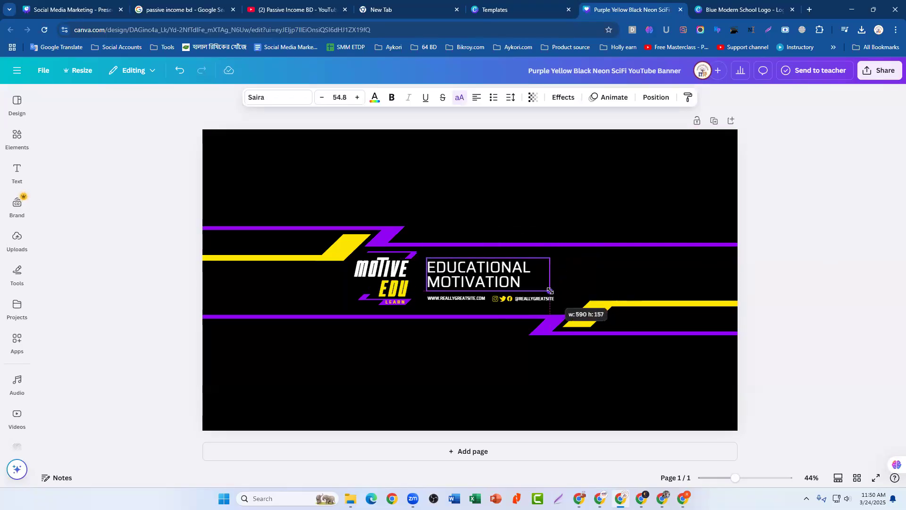
click(780, 244)
click(444, 299)
double_click(447, 298)
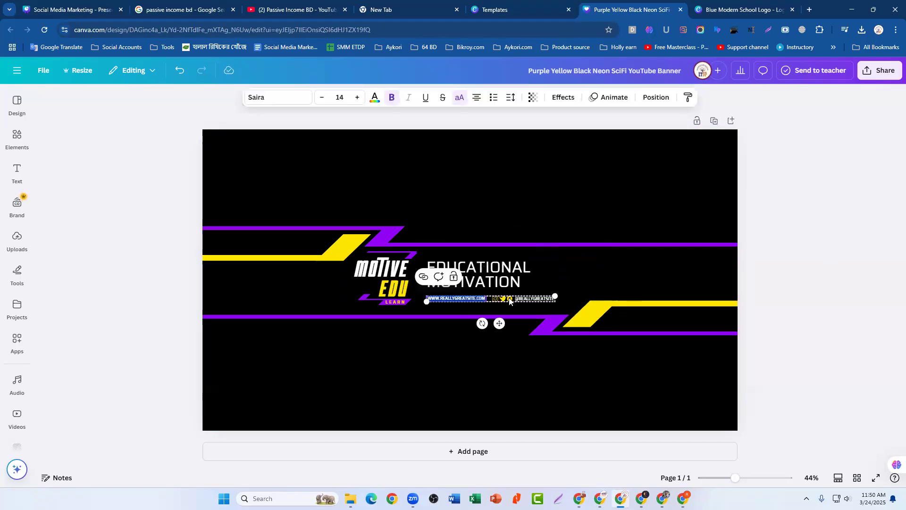
double_click(533, 298)
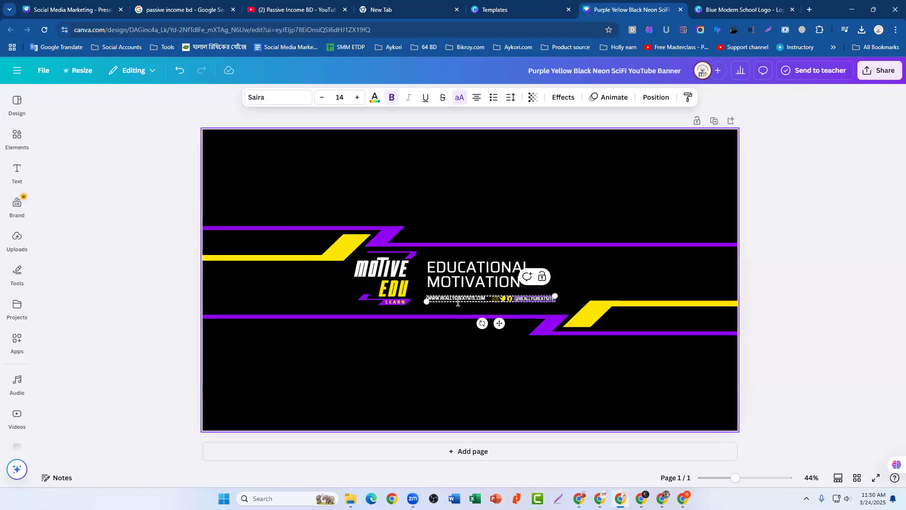
click(827, 259)
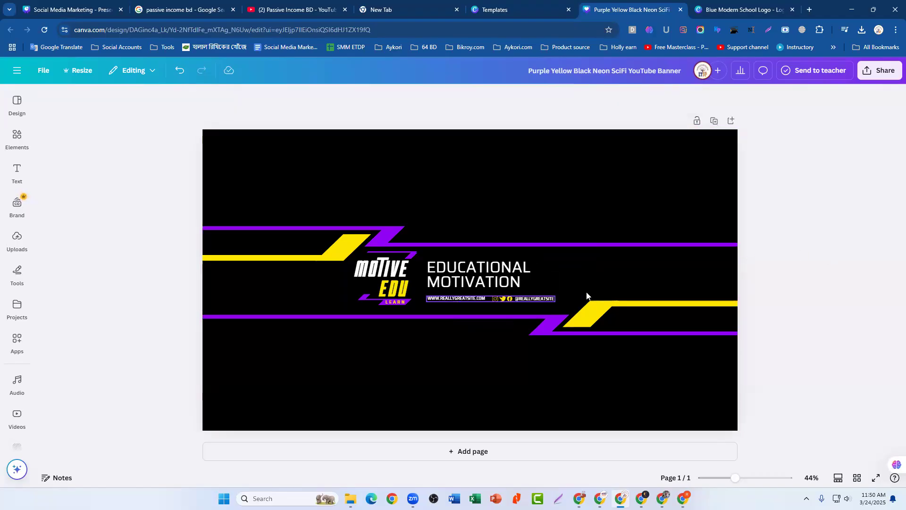
click(491, 298)
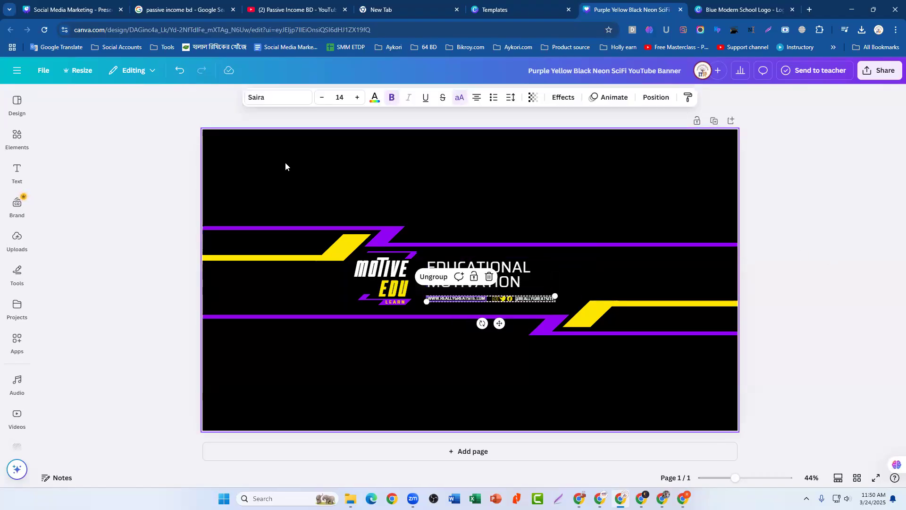
- Download the finished banner as a JPG file
click(889, 72)
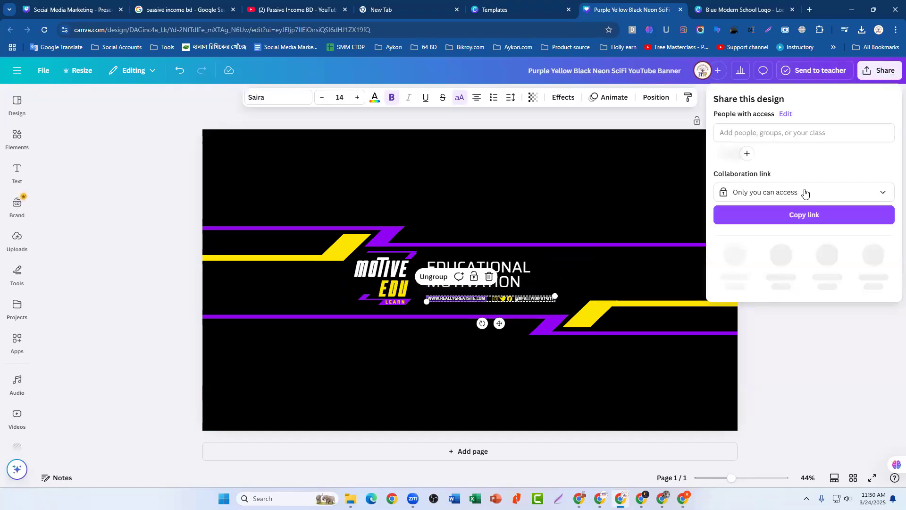
click(743, 256)
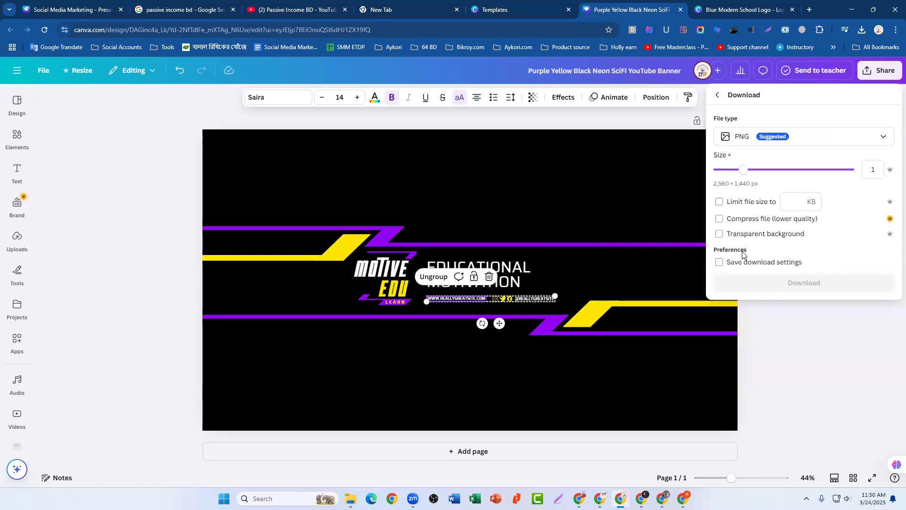
click(800, 141)
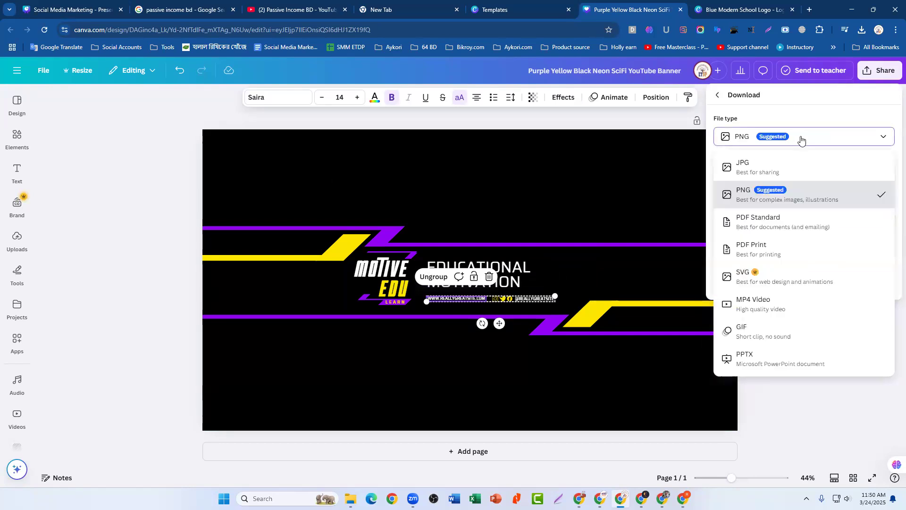
click(764, 168)
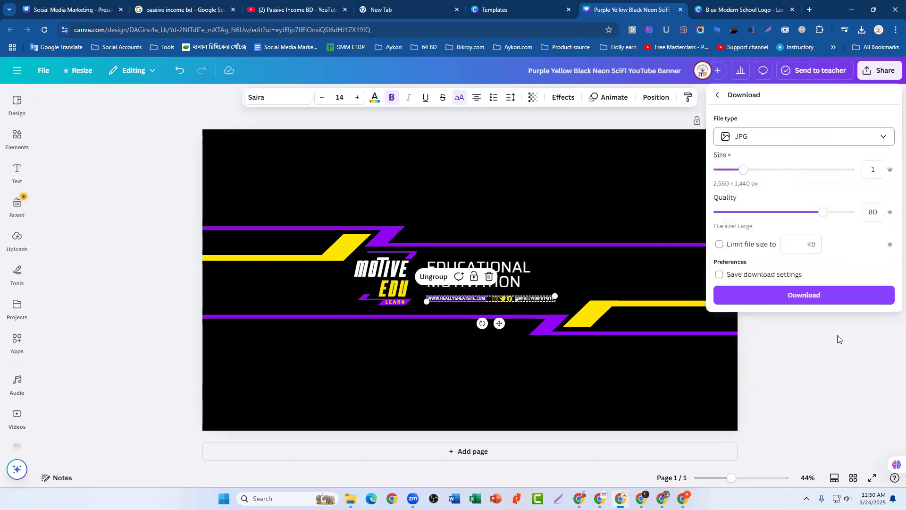
click(861, 294)
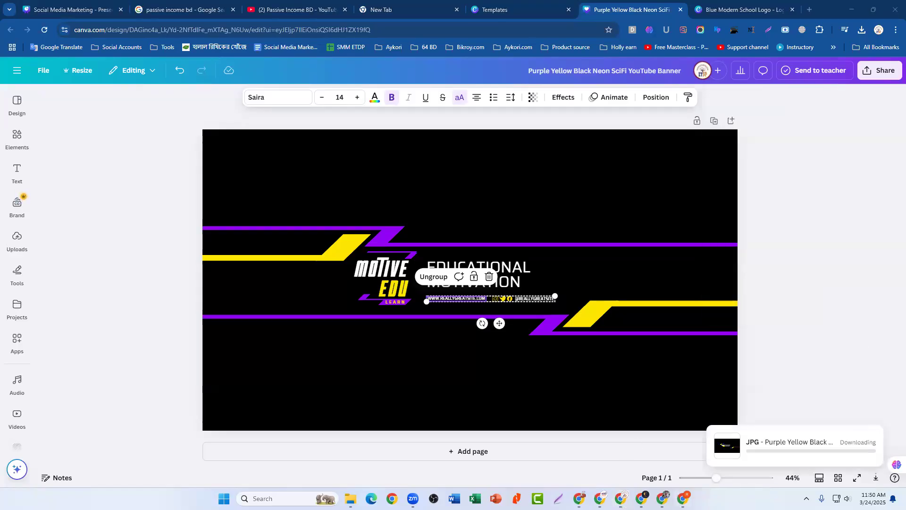
- Switch to the browser window with the MotivEdu YouTube channel, open its customization page in YouTube Studio and dismiss the welcome message
click(683, 498)
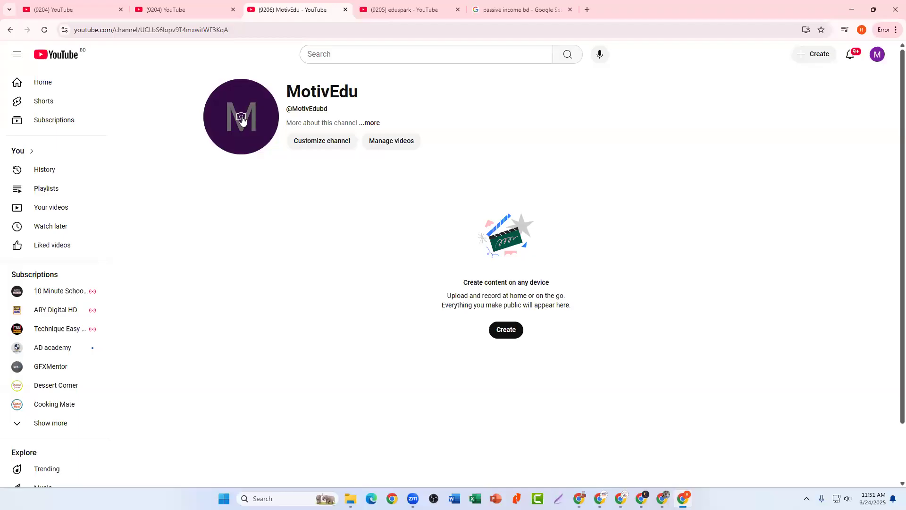
click(319, 144)
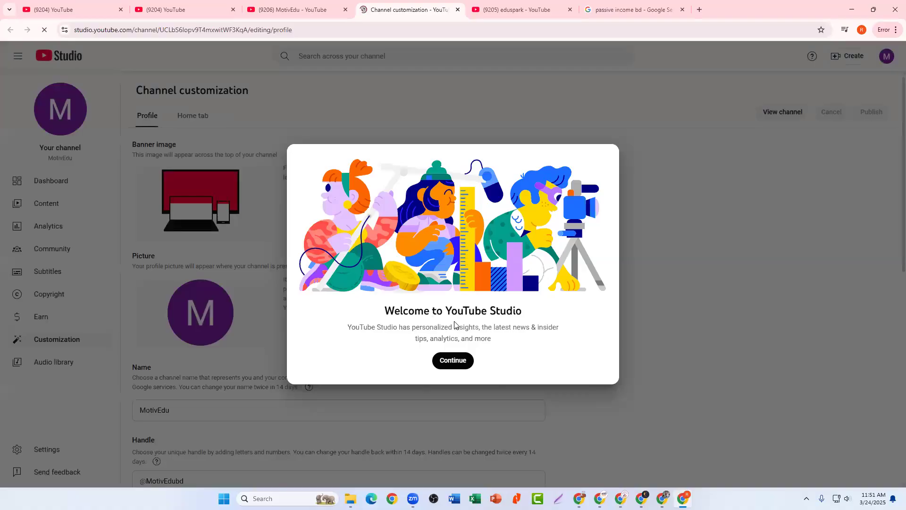
click(467, 360)
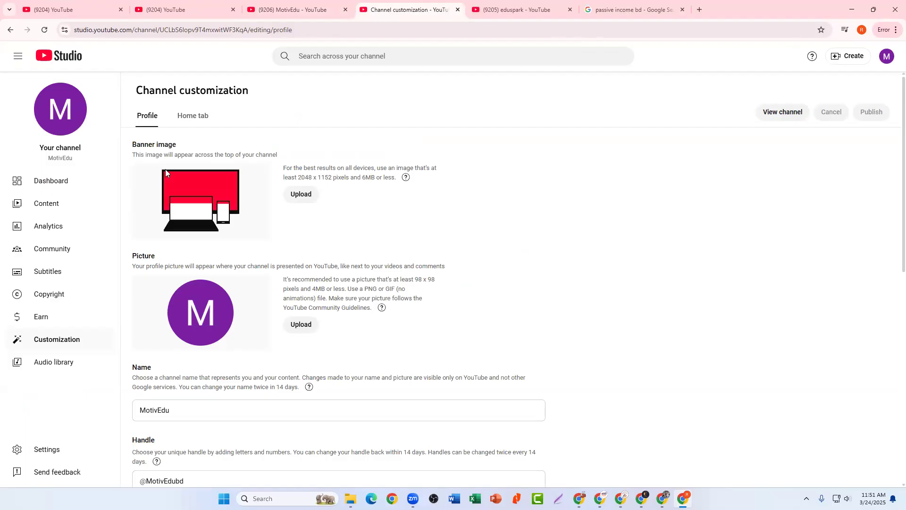
- Upload the Purple Yellow Black Neon SciFi YouTube Banner file from Downloads as the channel's banner image and accept the default crop
click(305, 195)
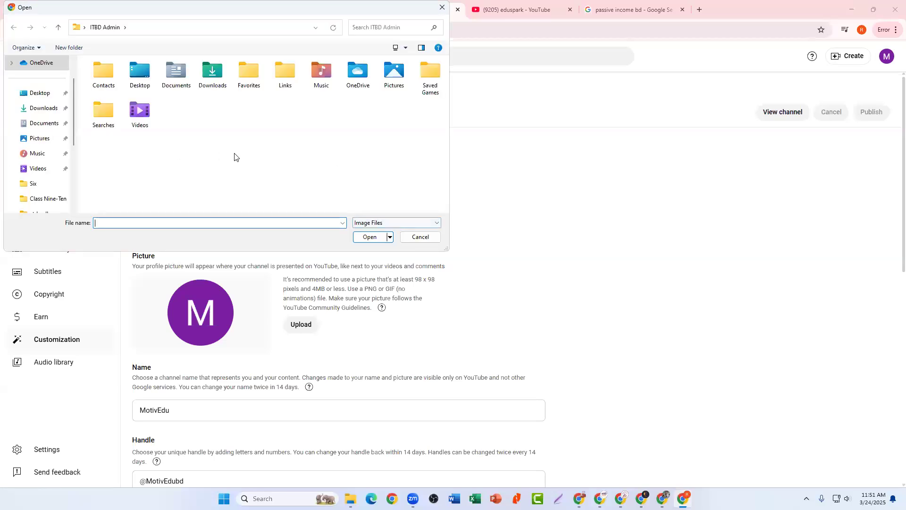
click(44, 108)
click(110, 104)
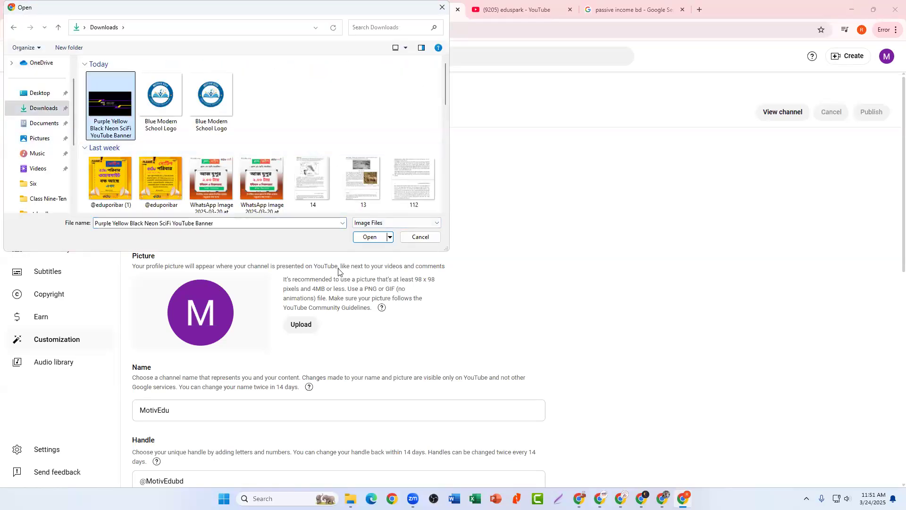
click(373, 237)
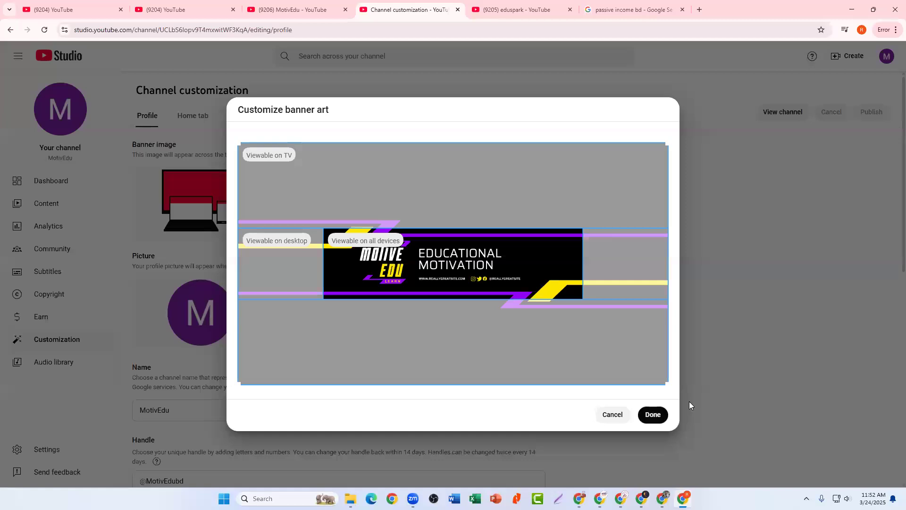
click(654, 414)
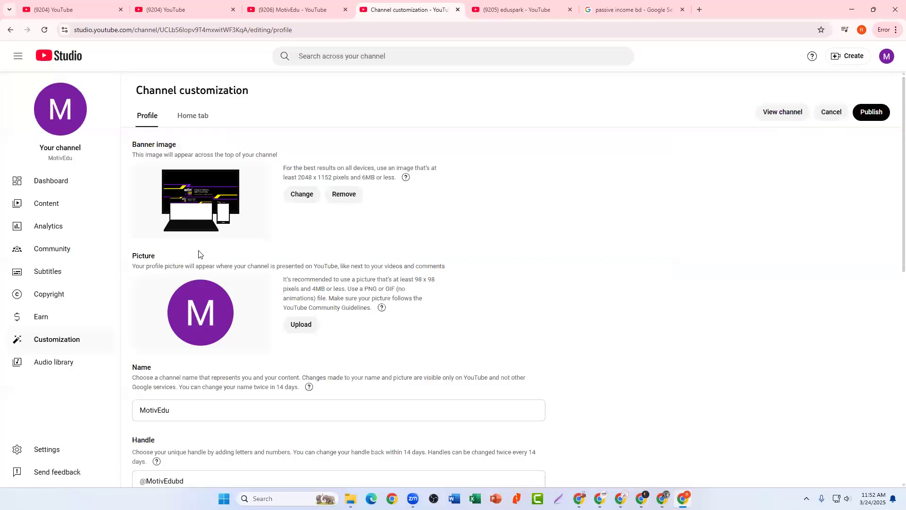
- Upload the Blue Modern School Logo from Downloads as the channel's profile picture and accept the default crop
click(297, 325)
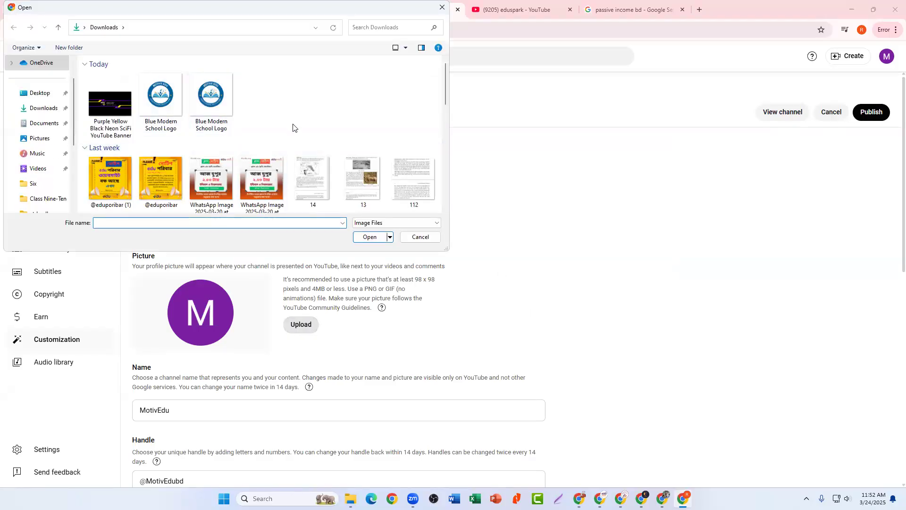
click(211, 100)
click(373, 238)
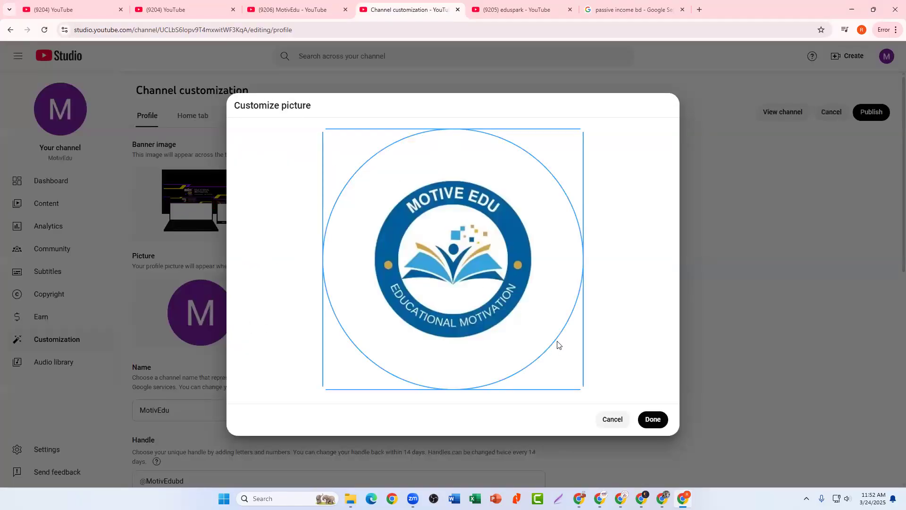
click(654, 420)
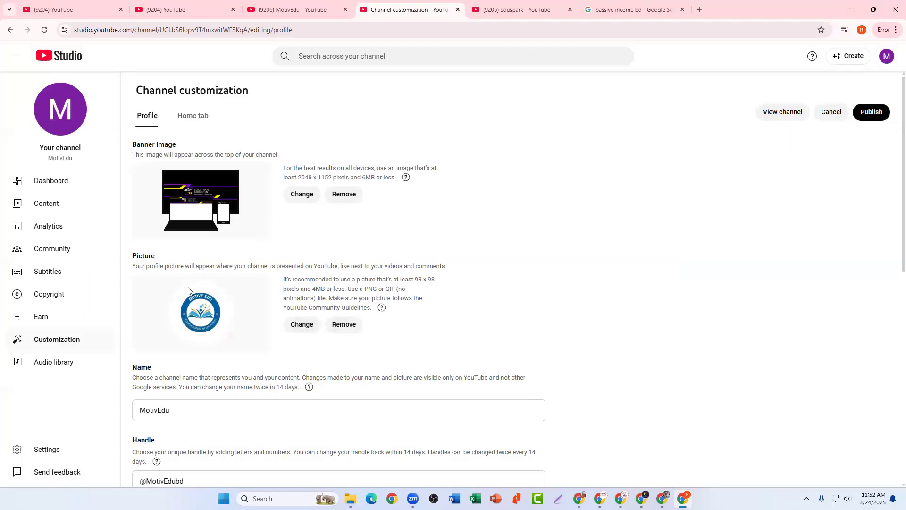
- Add an external link entry titled "facebook" to the channel profile and go on to the contact email field
scroll(410, 342, down, 2)
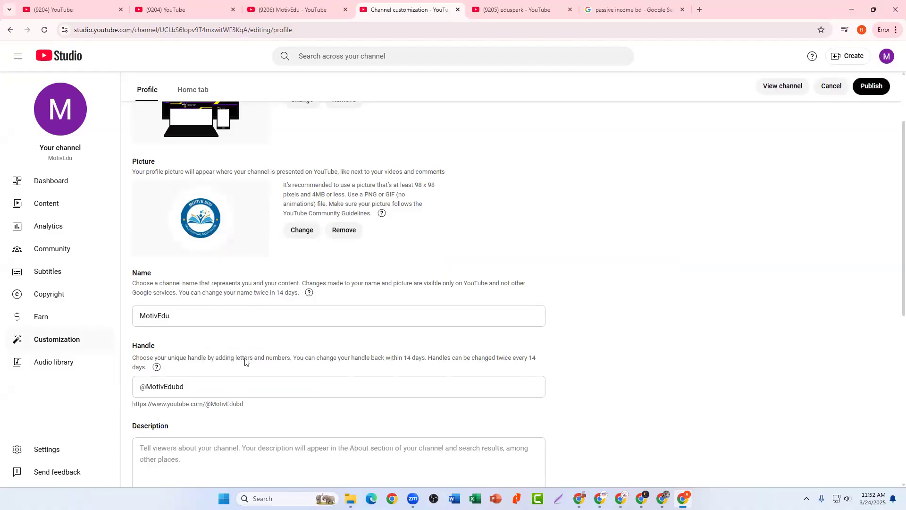
scroll(202, 382, down, 1)
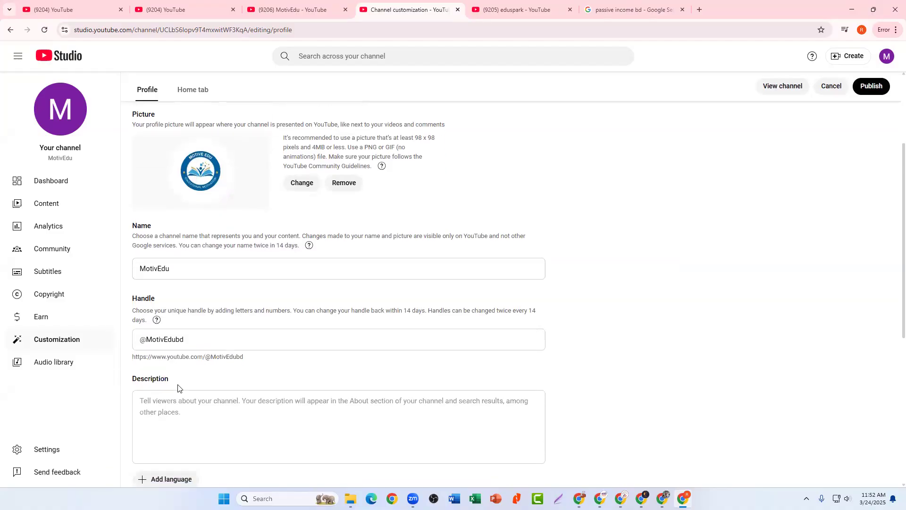
scroll(193, 359, down, 2)
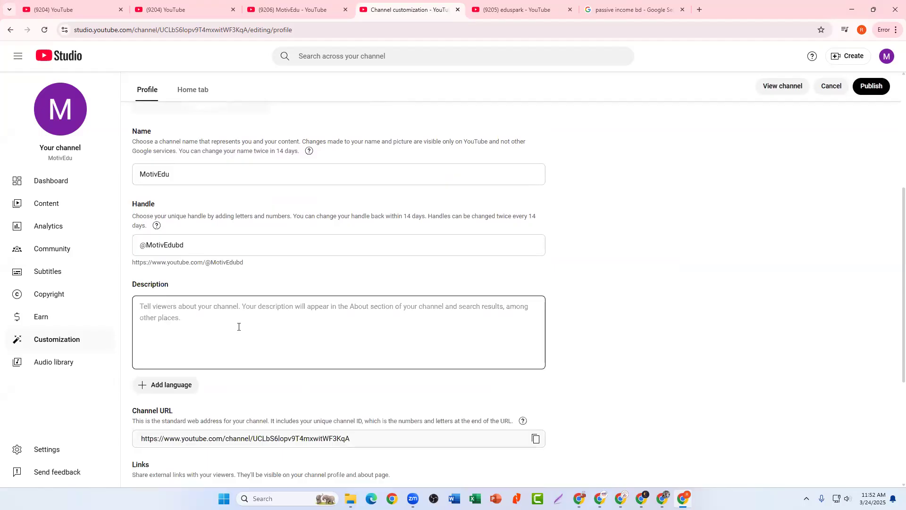
scroll(238, 327, down, 3)
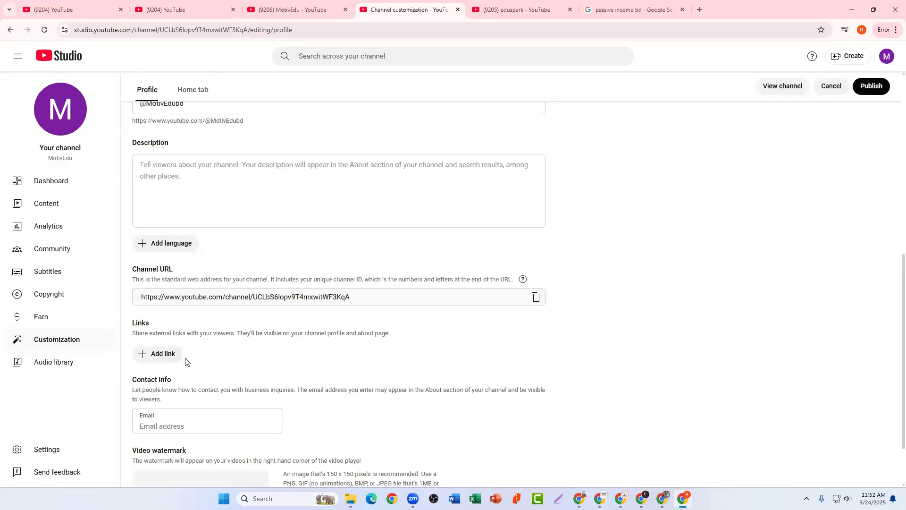
click(144, 353)
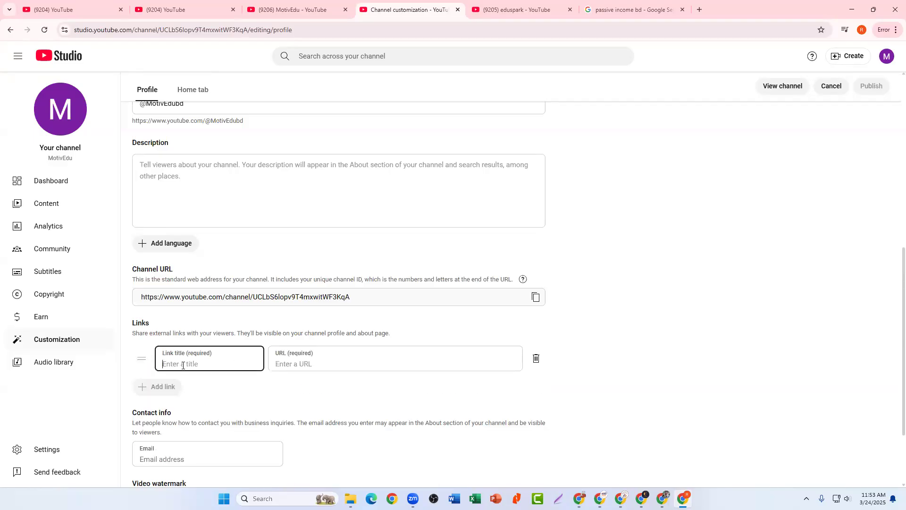
text(face book)
click(320, 364)
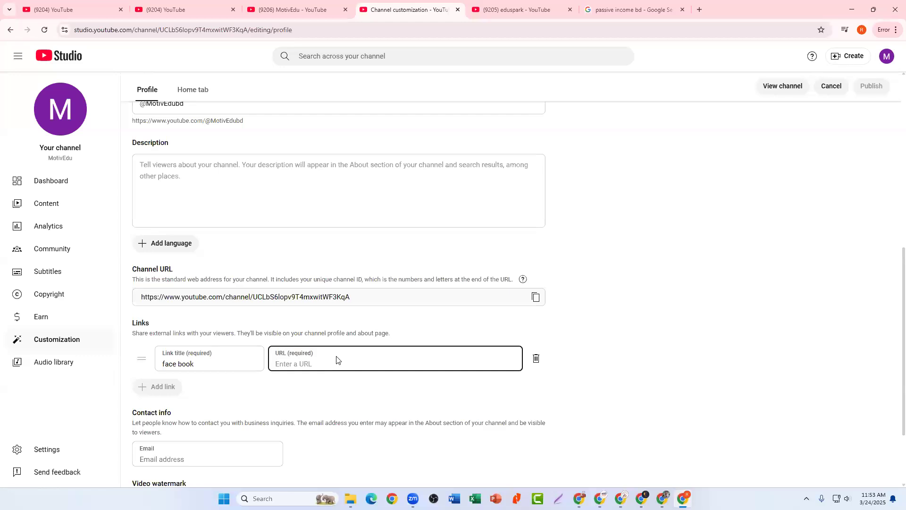
click(179, 365)
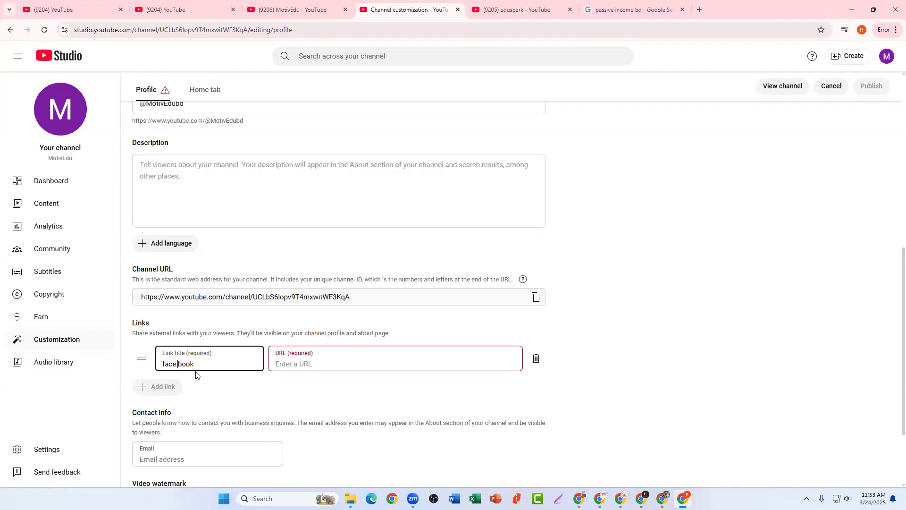
key(BackSpace)
scroll(207, 380, down, 2)
click(198, 363)
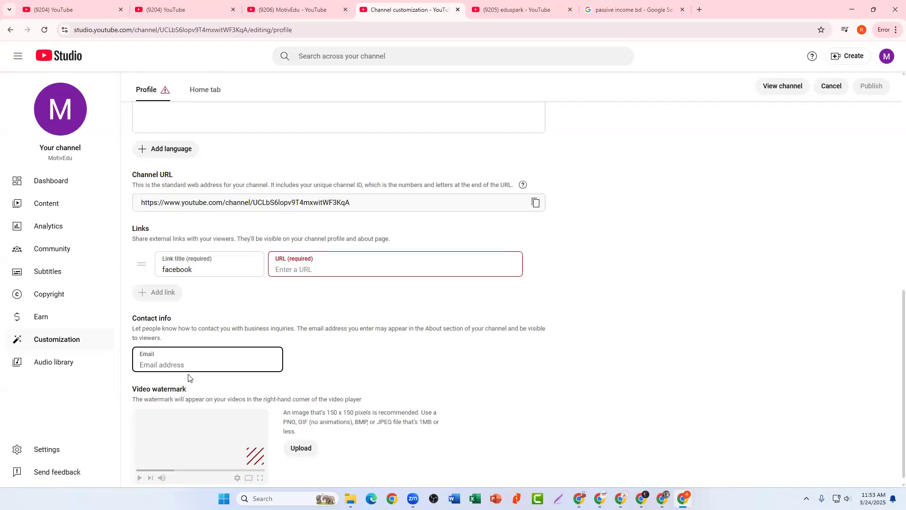
scroll(194, 375, down, 1)
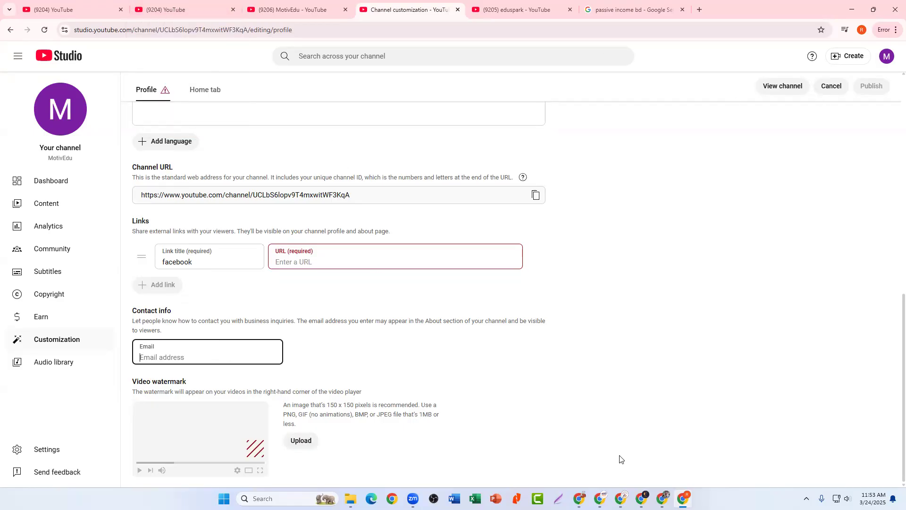
- Switch to the browser window with the Passive Income BD YouTube channel and look through its home page sections
click(621, 499)
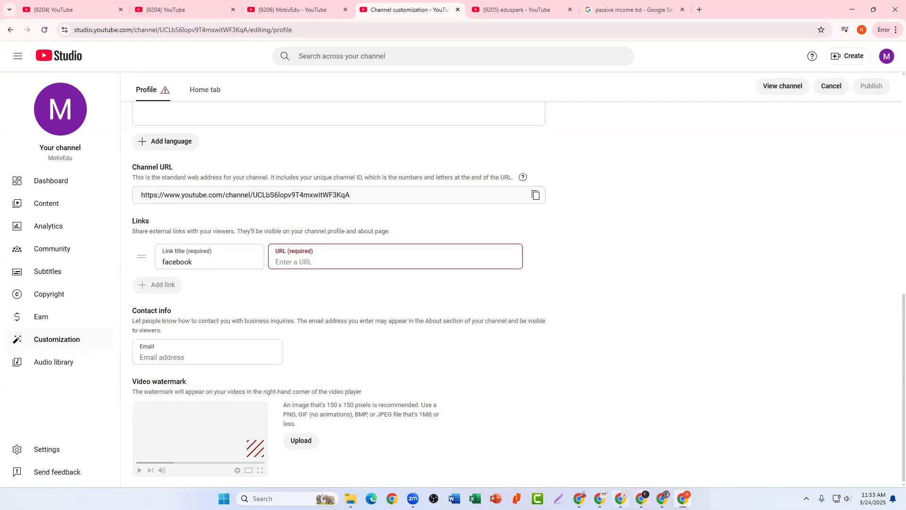
click(283, 9)
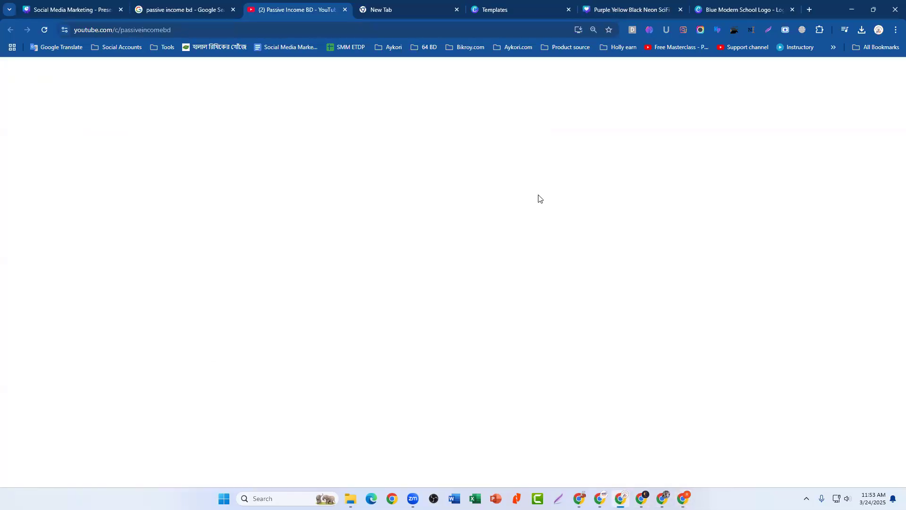
scroll(333, 284, down, 4)
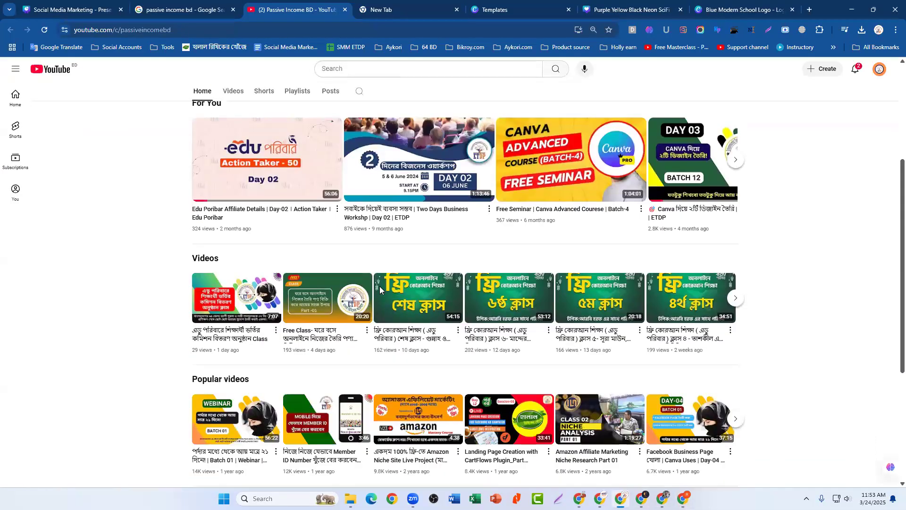
scroll(379, 289, down, 2)
scroll(326, 288, up, 5)
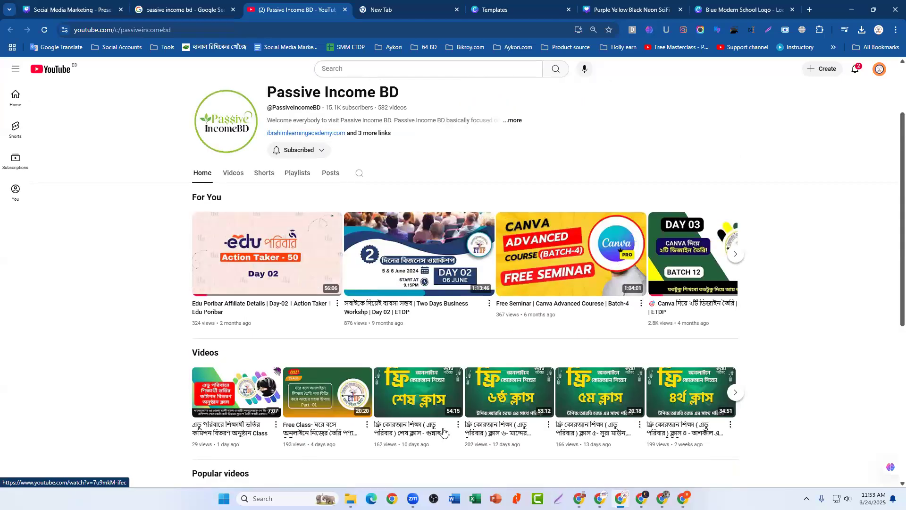
scroll(443, 431, down, 6)
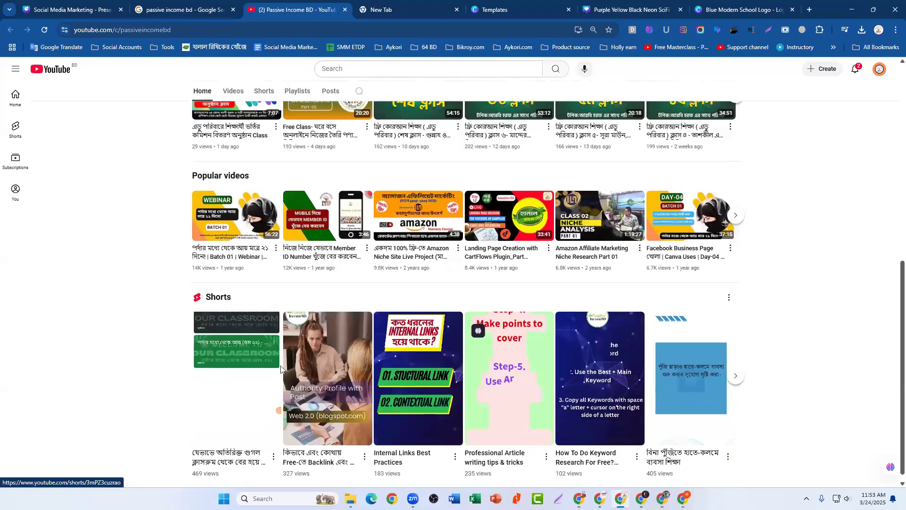
scroll(261, 263, up, 4)
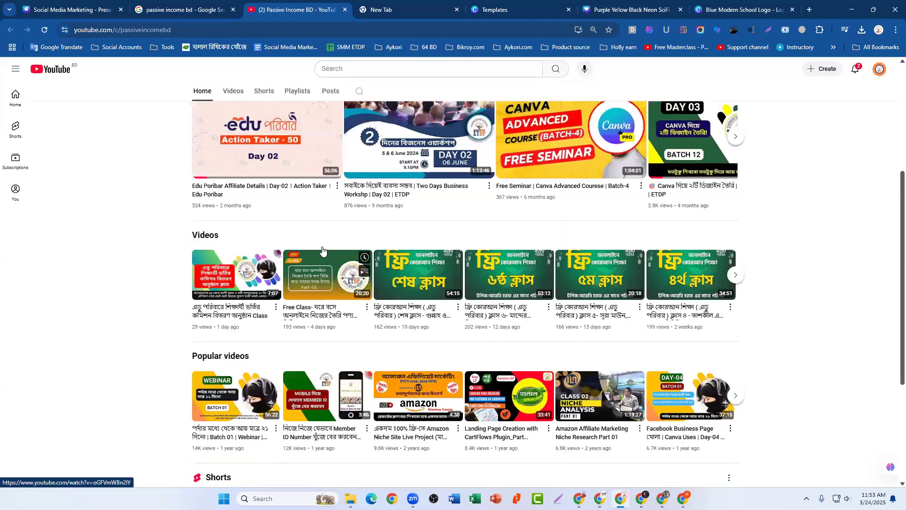
scroll(290, 299, up, 3)
- Open the Edu Poribar Affiliate Details Day-02 video in a new tab, skip the ad and pause playback to examine the player's watermark area
middle_click(292, 300)
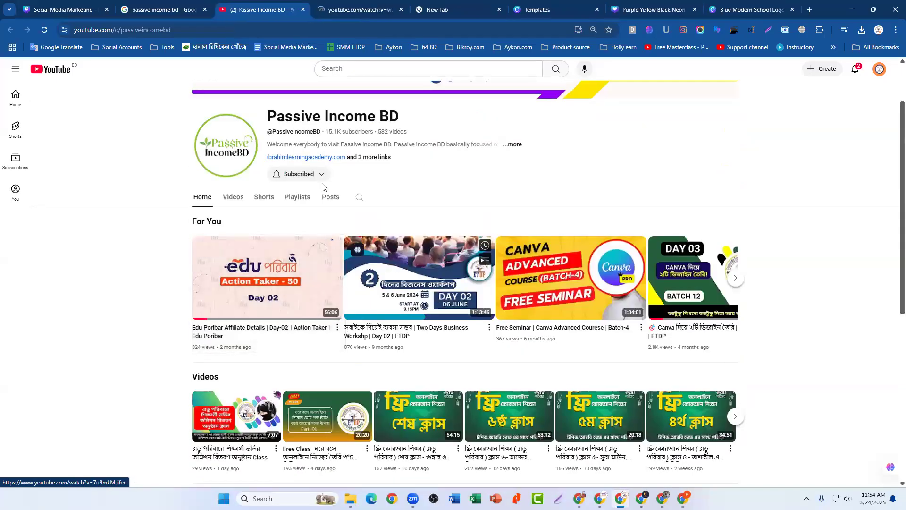
click(373, 11)
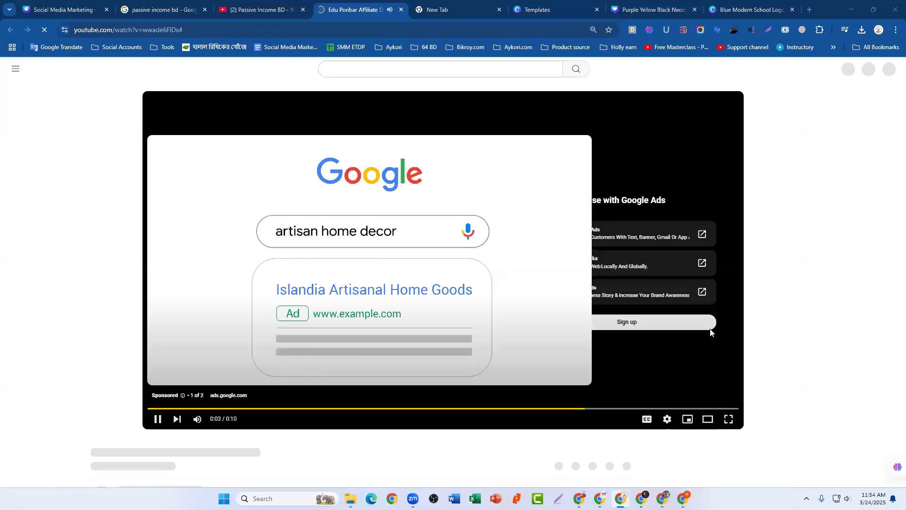
click(642, 395)
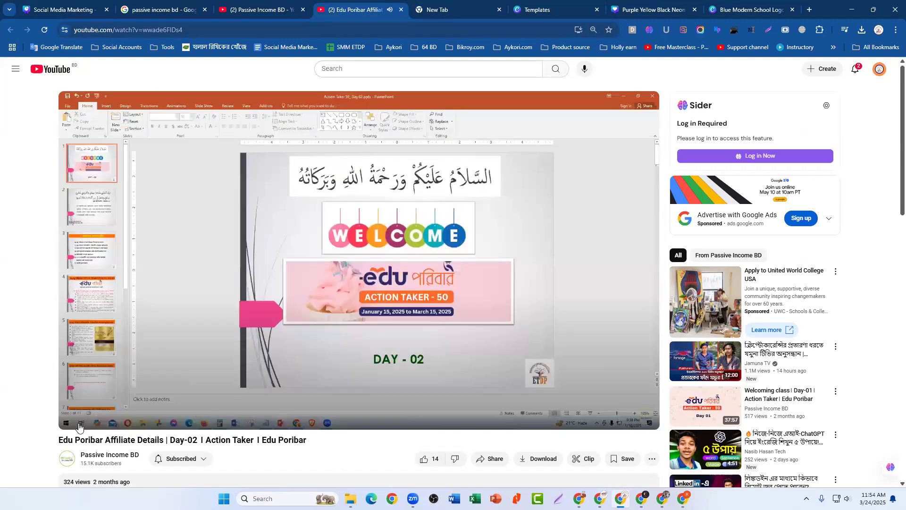
click(74, 419)
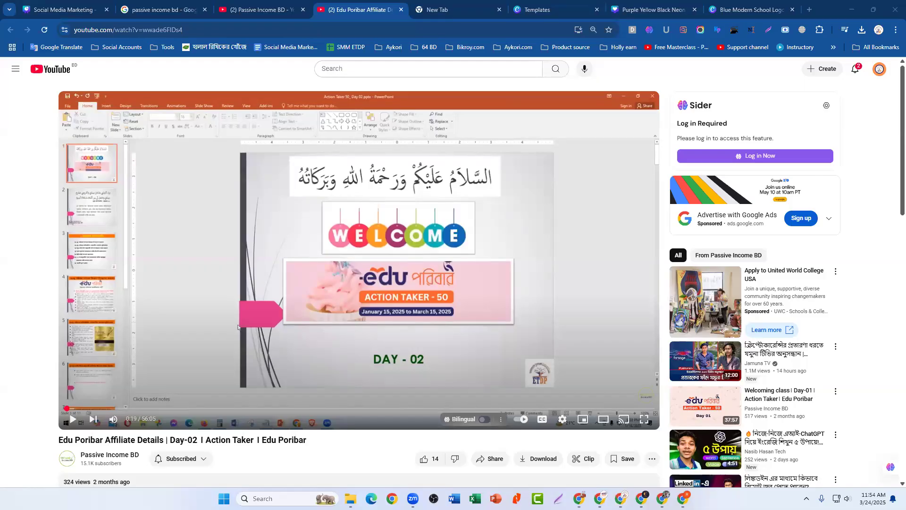
- Return to the MotivEdu customization page and upload the Blue Modern School Logo from Downloads as the video watermark with the default crop
mouse_move(662, 499)
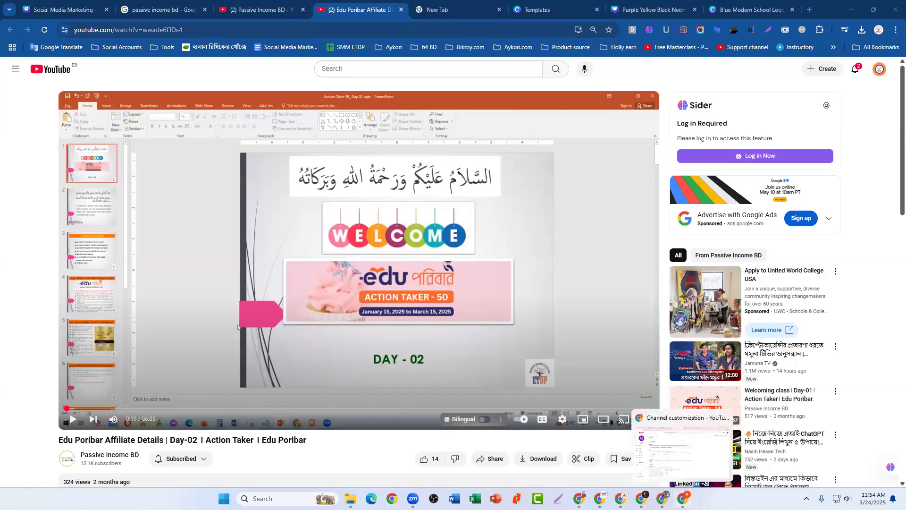
click(683, 498)
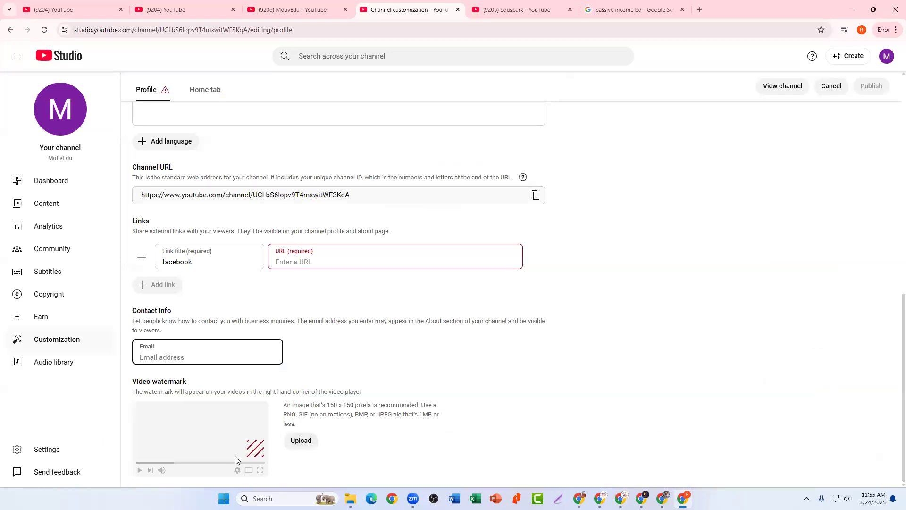
click(301, 440)
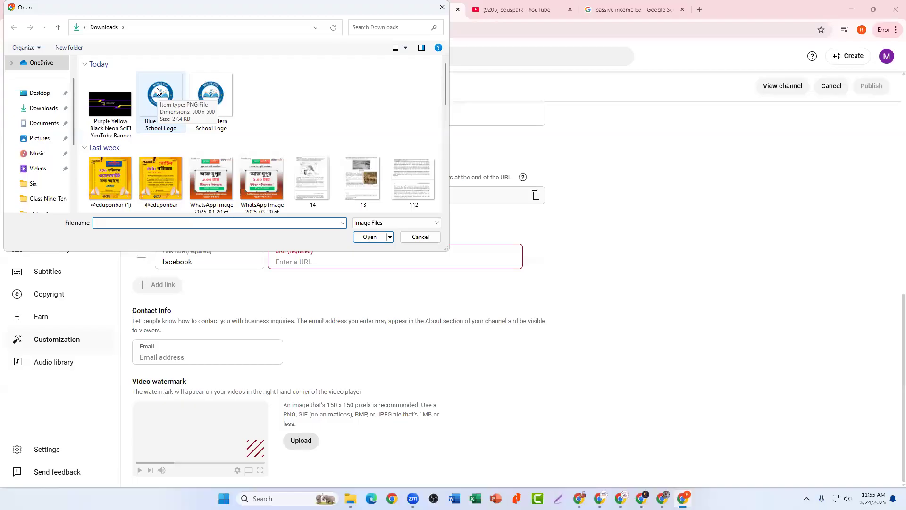
click(164, 97)
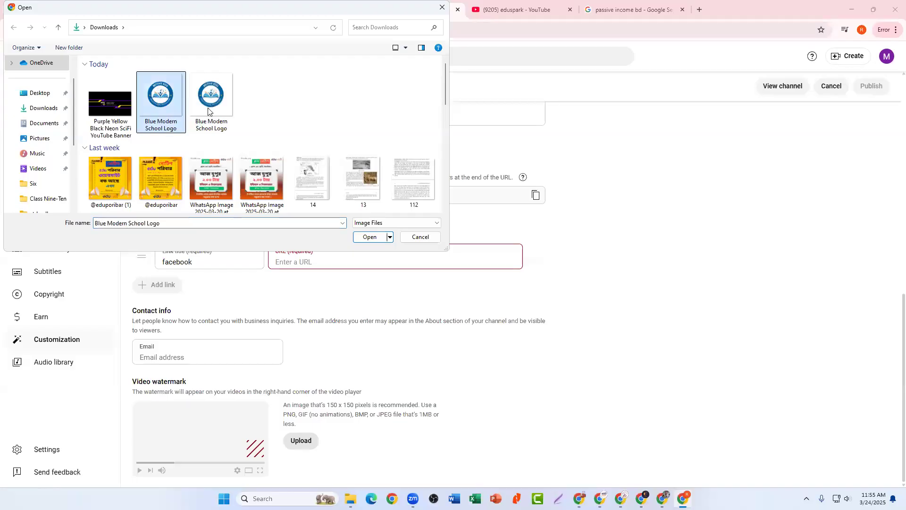
click(370, 238)
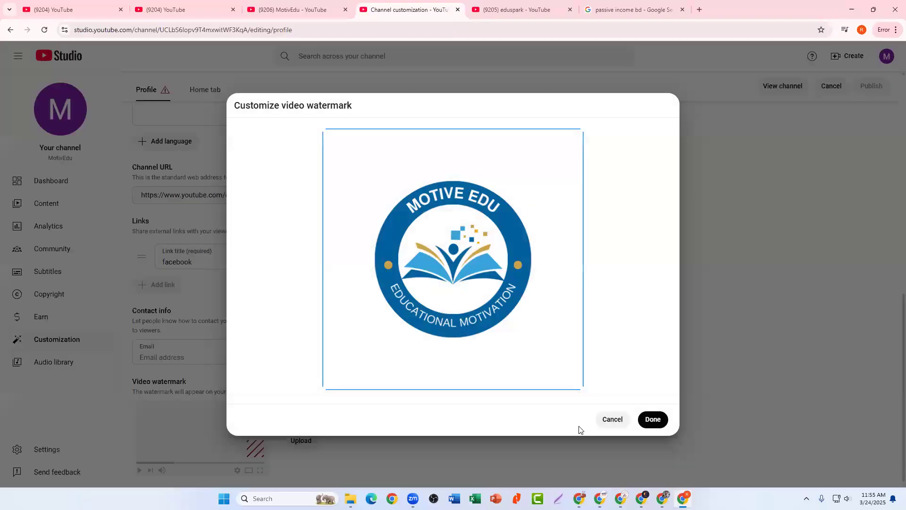
click(649, 426)
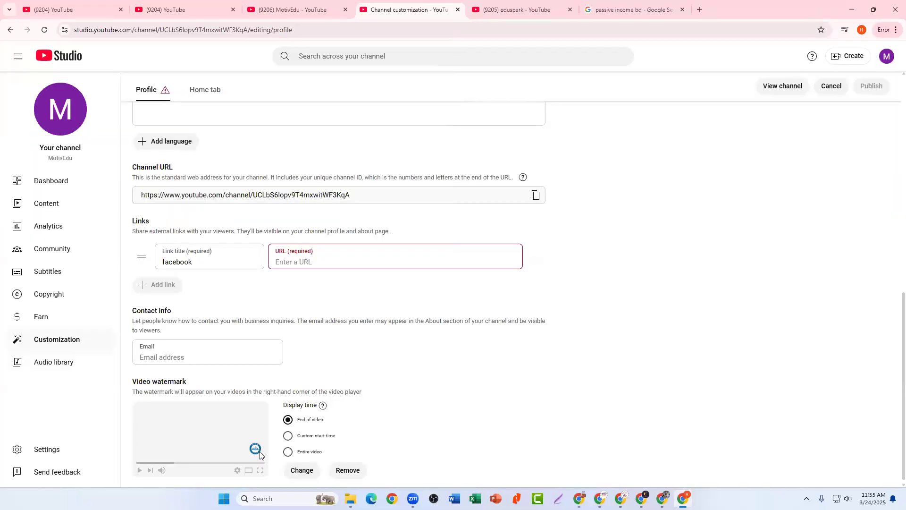
scroll(259, 428, down, 1)
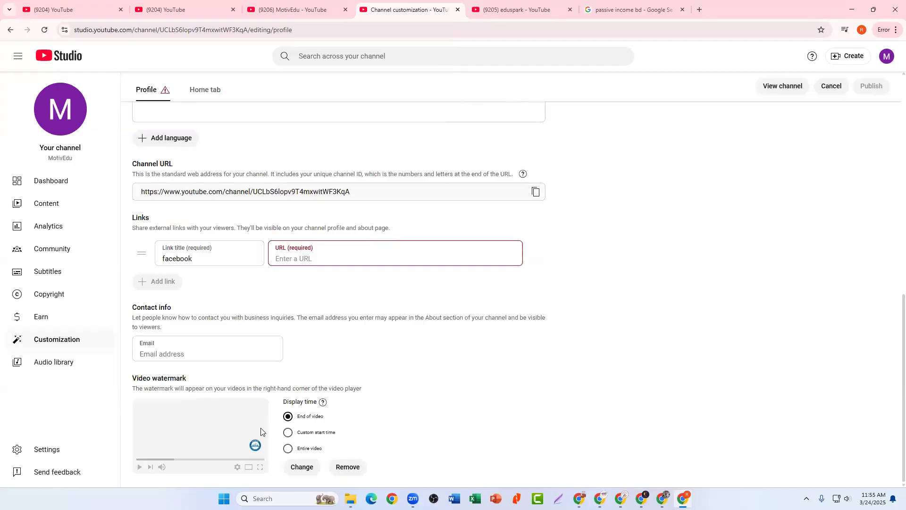
- Review the channel profile settings from the banner image and picture down to the description and links
scroll(417, 358, up, 10)
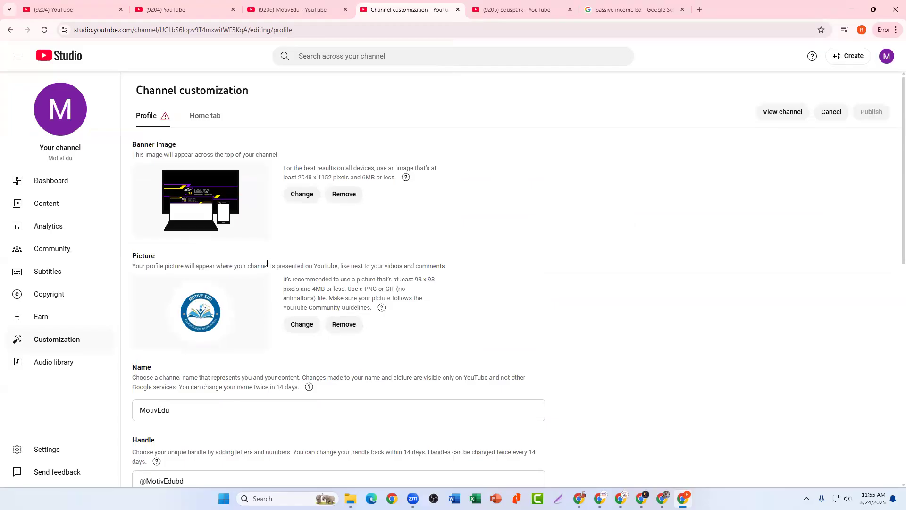
scroll(293, 258, down, 4)
scroll(293, 258, up, 4)
scroll(264, 217, down, 5)
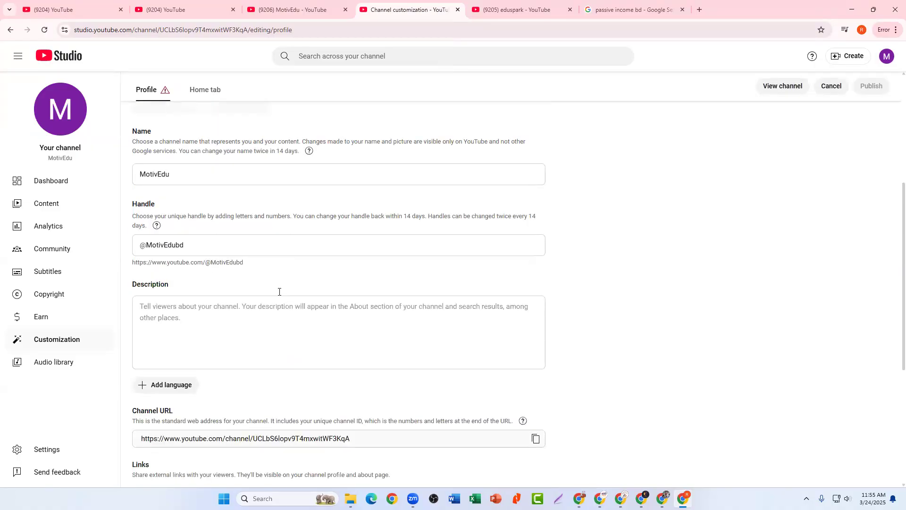
scroll(179, 236, down, 2)
scroll(189, 232, down, 1)
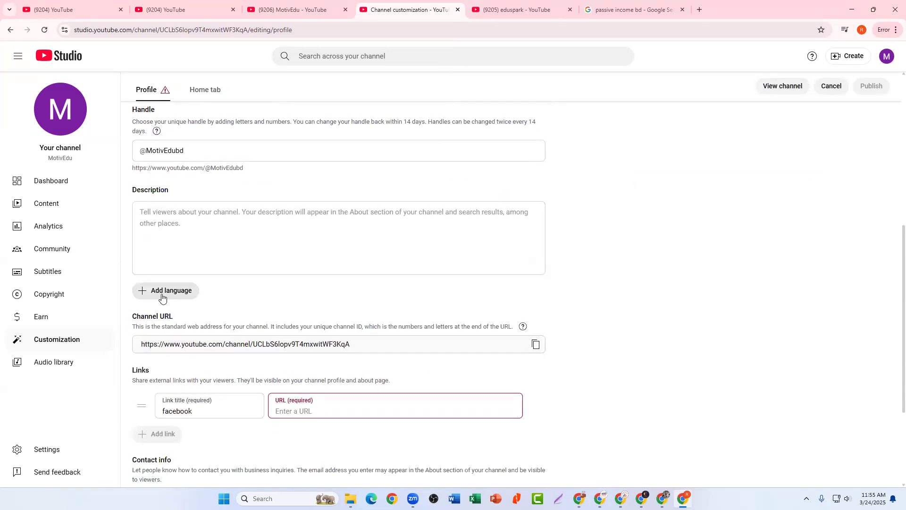
scroll(163, 299, down, 1)
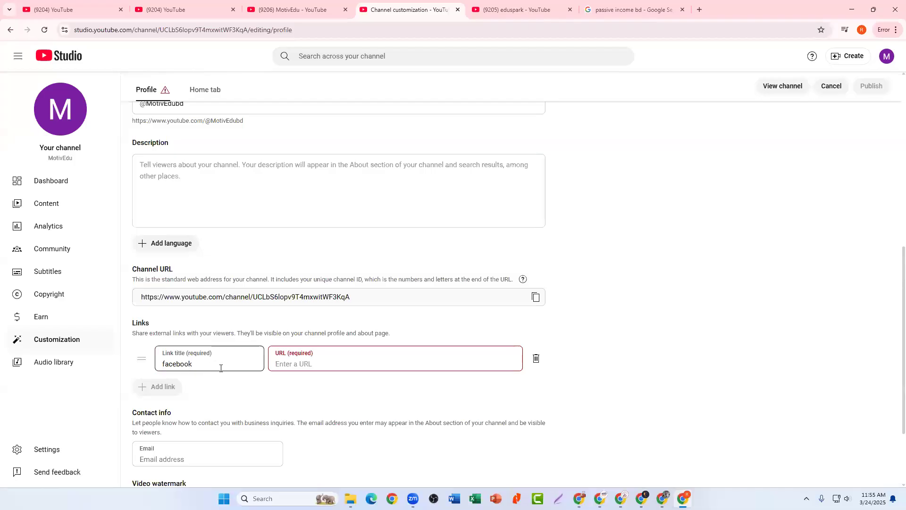
- Switch to the browser window with WhatsApp Web and copy the Facebook share link from the open chat
click(278, 369)
scroll(413, 394, down, 2)
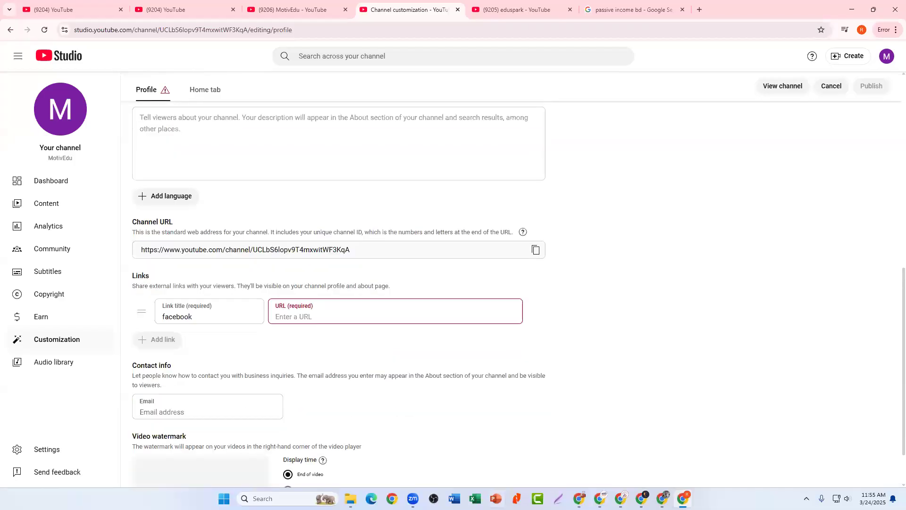
mouse_move(579, 499)
click(571, 423)
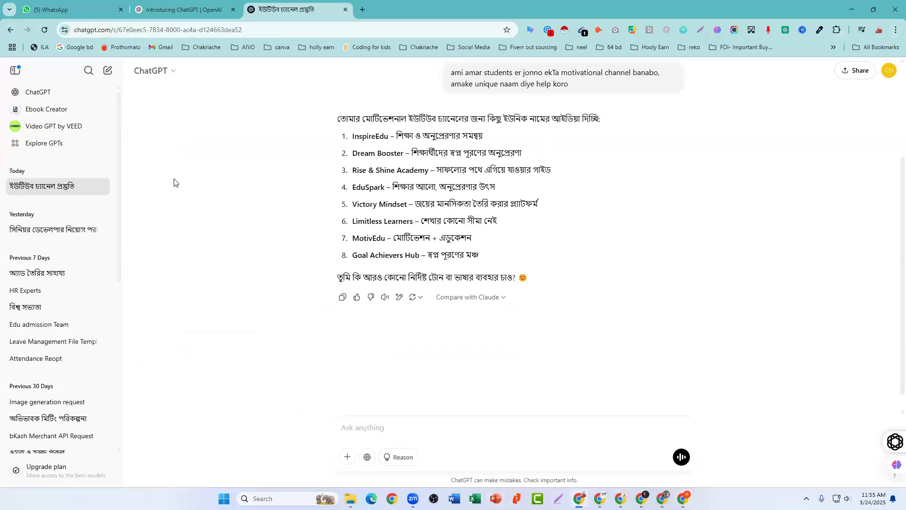
click(89, 9)
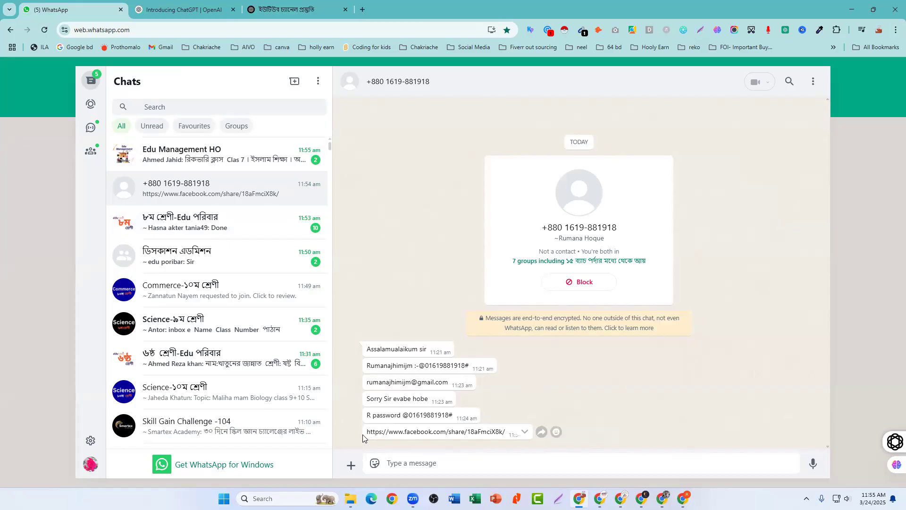
drag(367, 435, 507, 438)
key(ctrl+c)
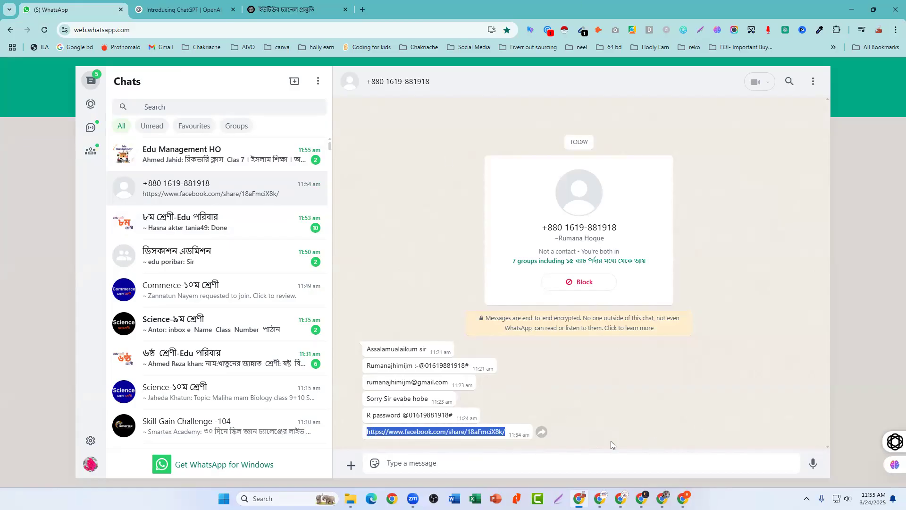
- Return to the MotivEdu customization page and paste the copied Facebook address as the URL of the facebook link
key(alt+Tab)
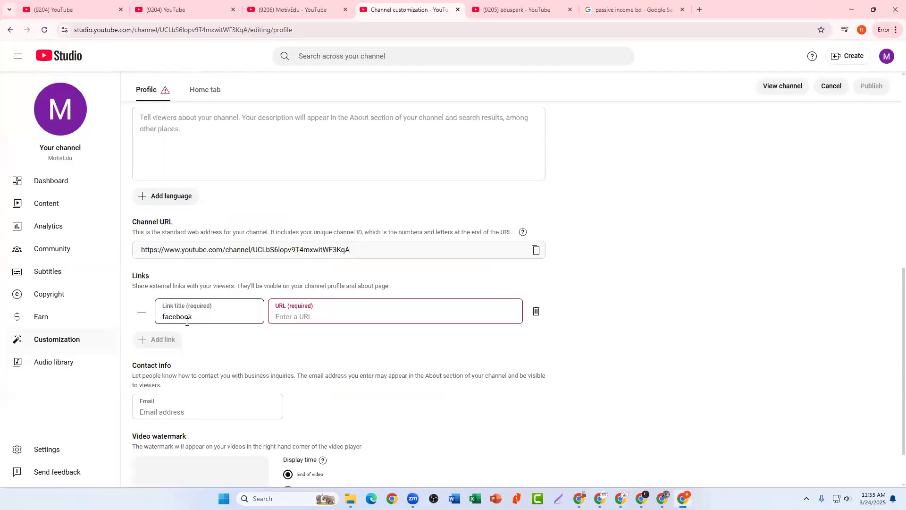
click(167, 317)
click(329, 317)
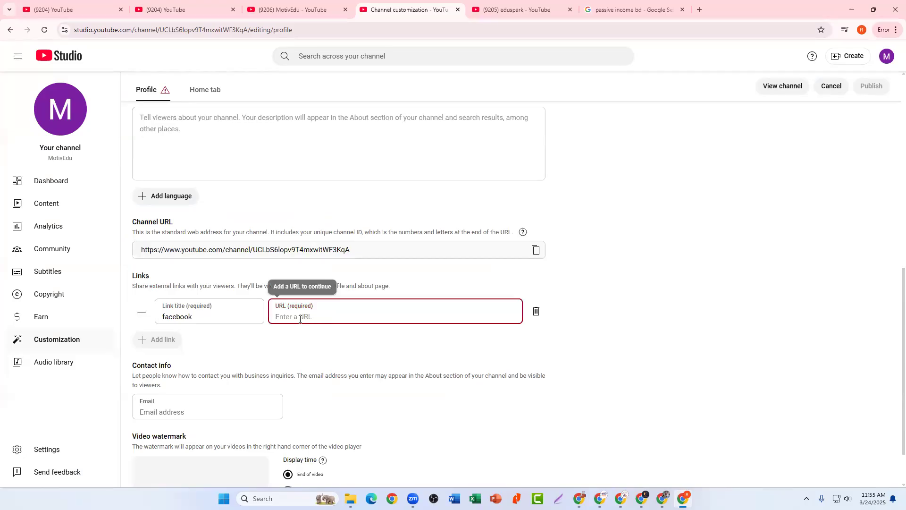
key(ctrl+v)
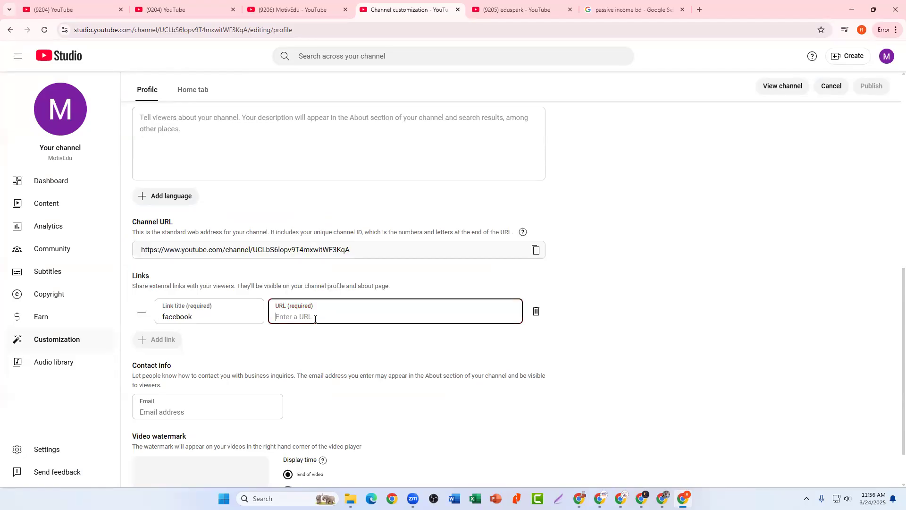
key(ctrl+v)
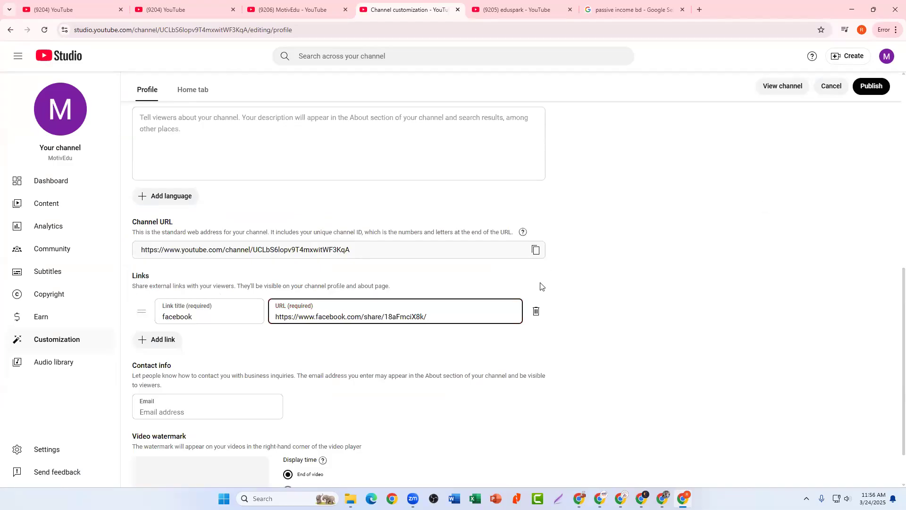
scroll(541, 286, down, 1)
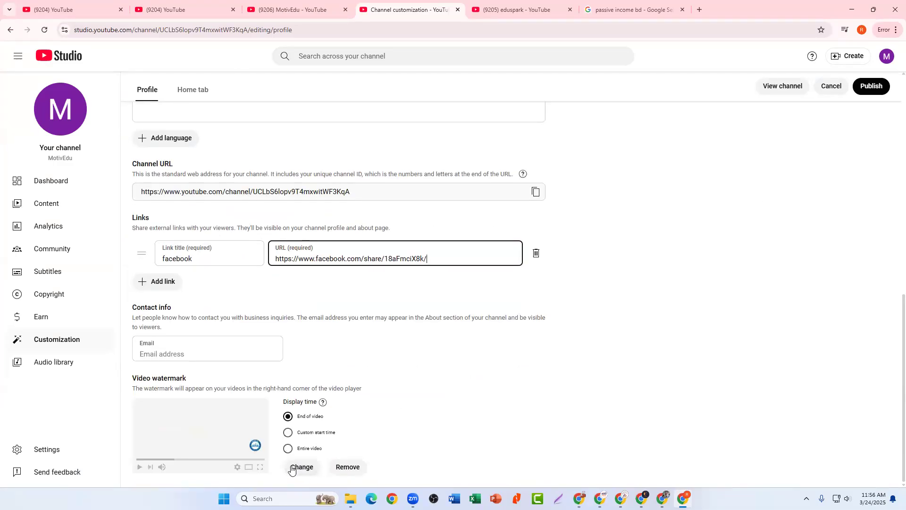
scroll(362, 352, up, 1)
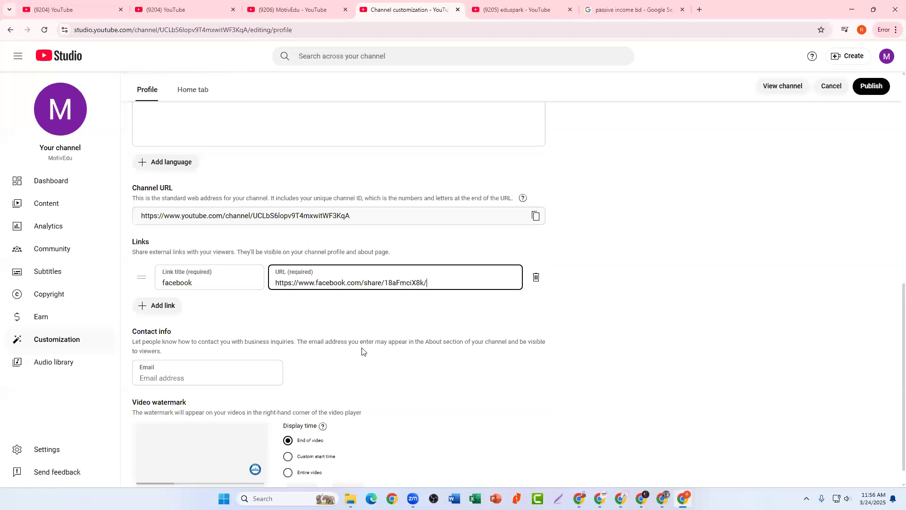
scroll(362, 351, up, 1)
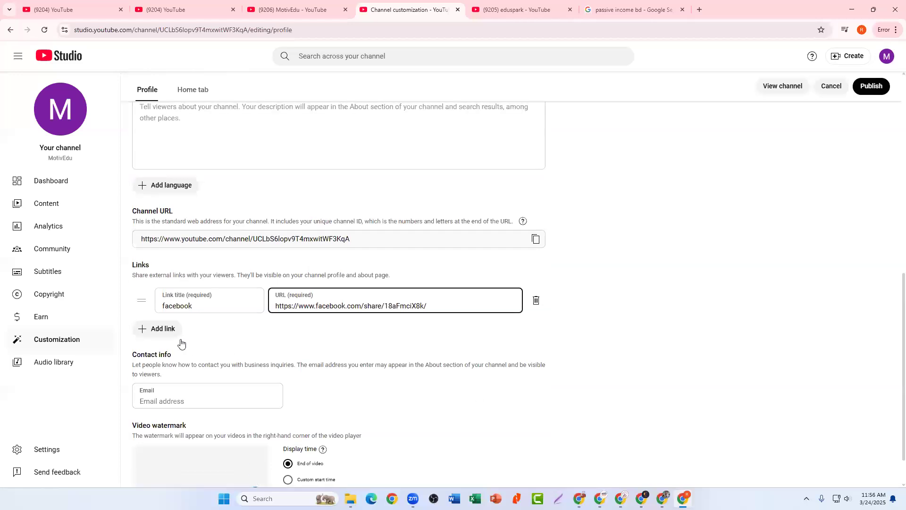
click(153, 330)
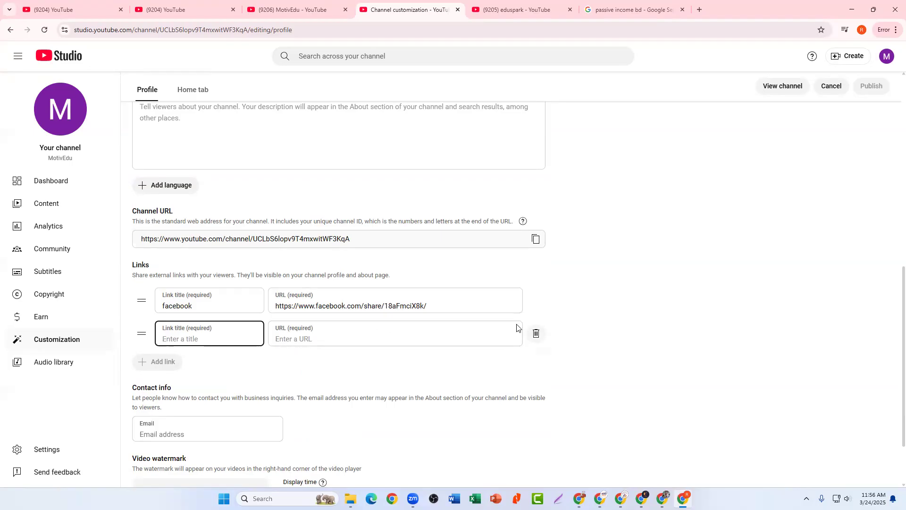
click(537, 334)
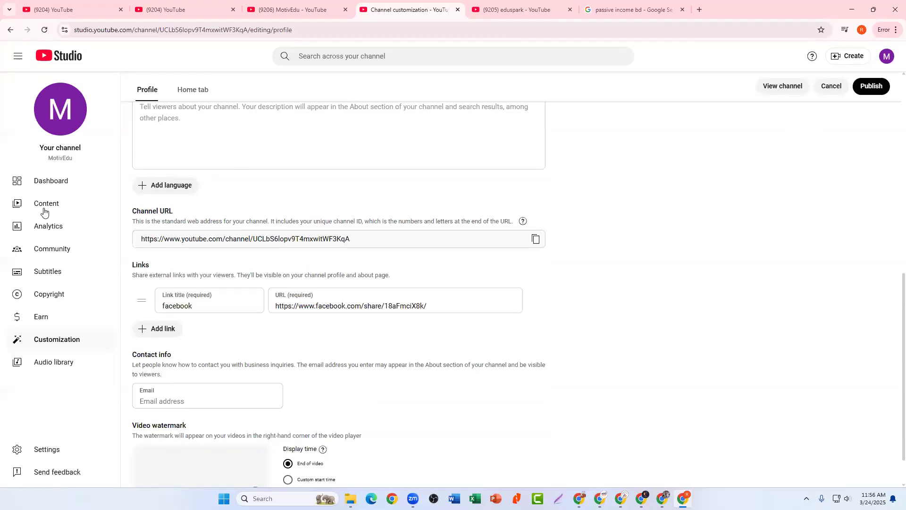
- Review the profile settings, view the public MotivEdu channel page in a new tab and return to the customization page
scroll(371, 225, up, 9)
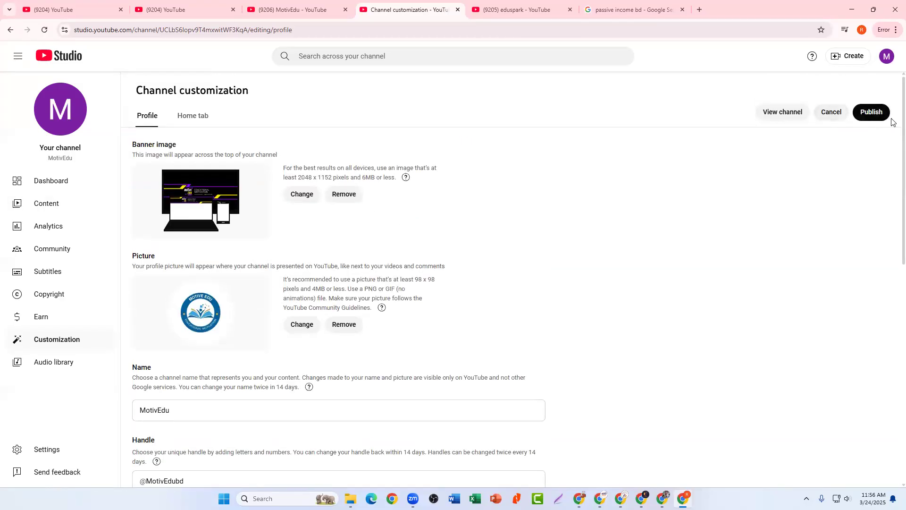
scroll(764, 199, down, 5)
scroll(754, 210, down, 5)
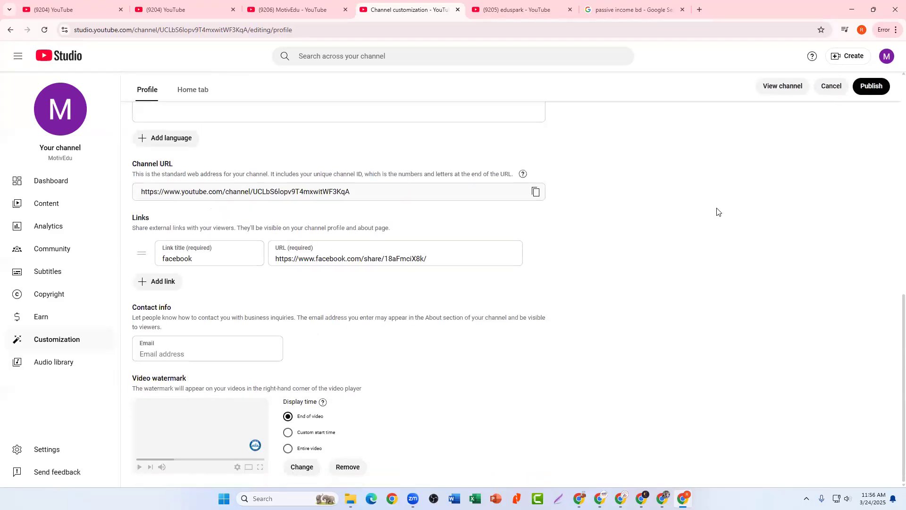
click(779, 87)
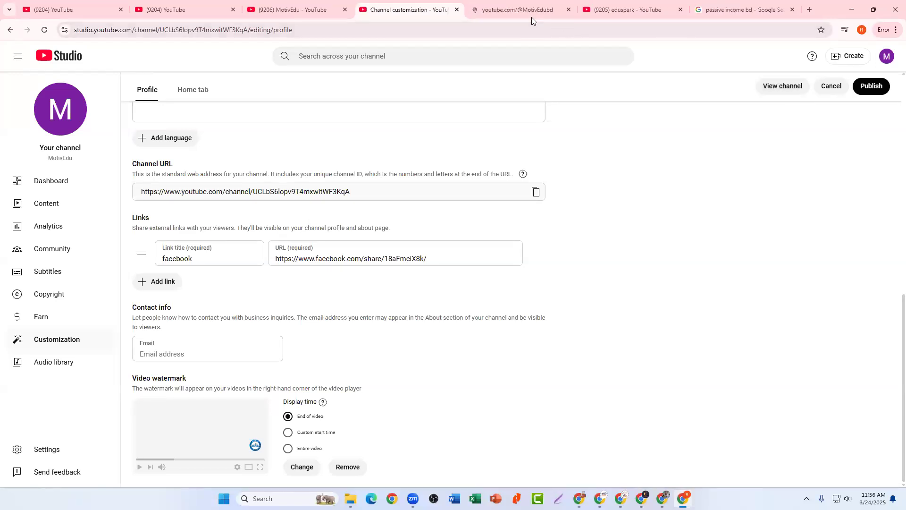
click(521, 9)
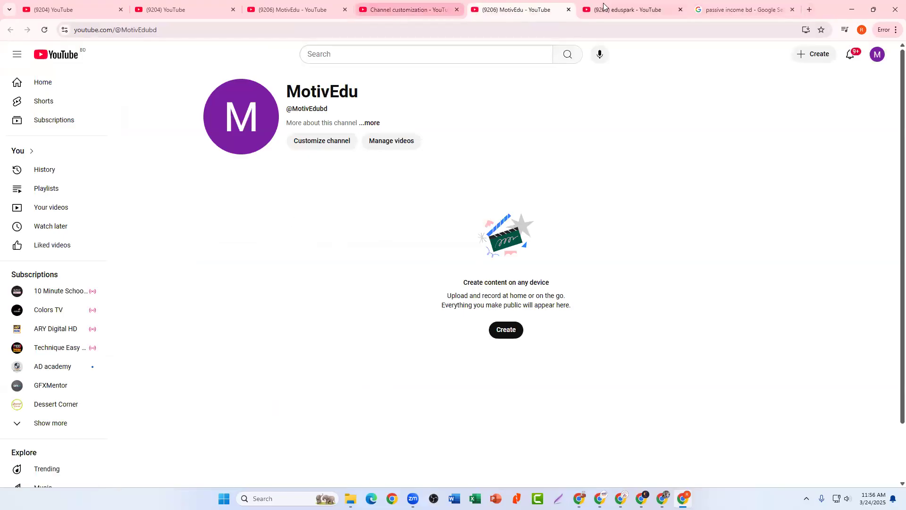
click(626, 14)
click(283, 8)
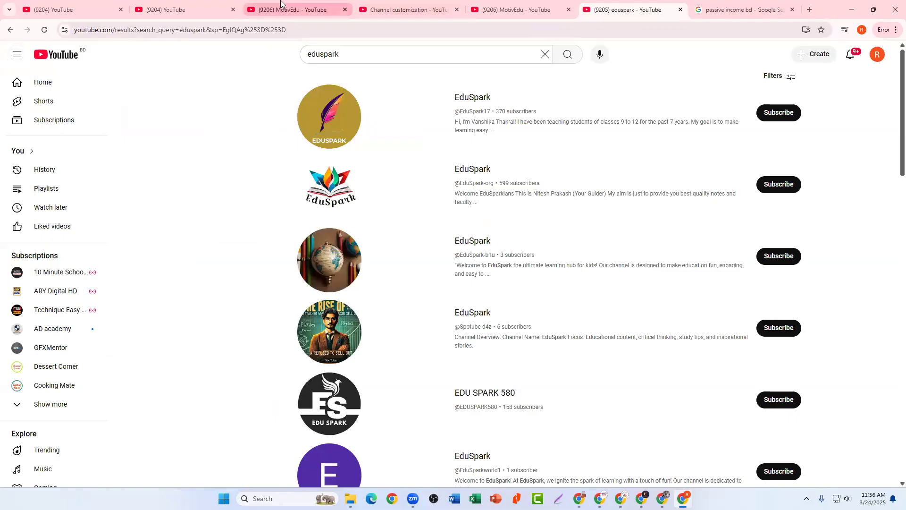
click(413, 10)
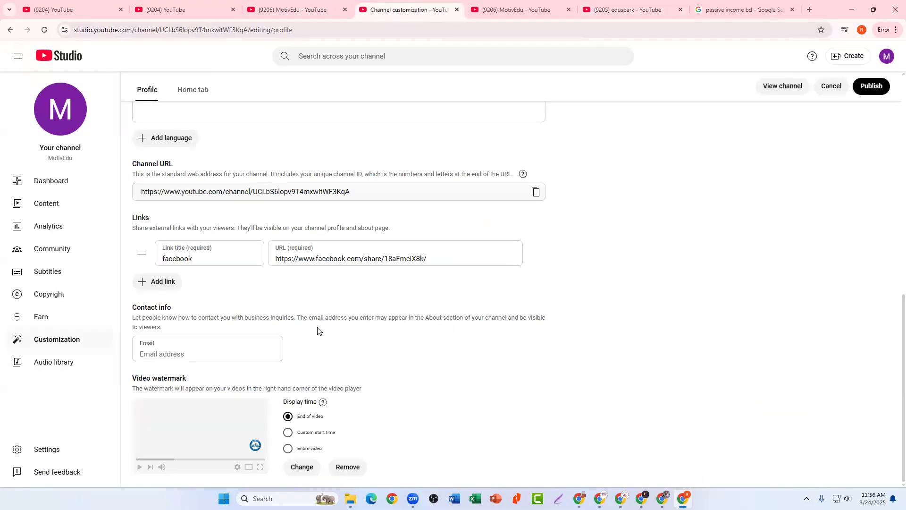
- Publish the channel customization changes and open the published MotivEdu channel page
scroll(318, 331, up, 10)
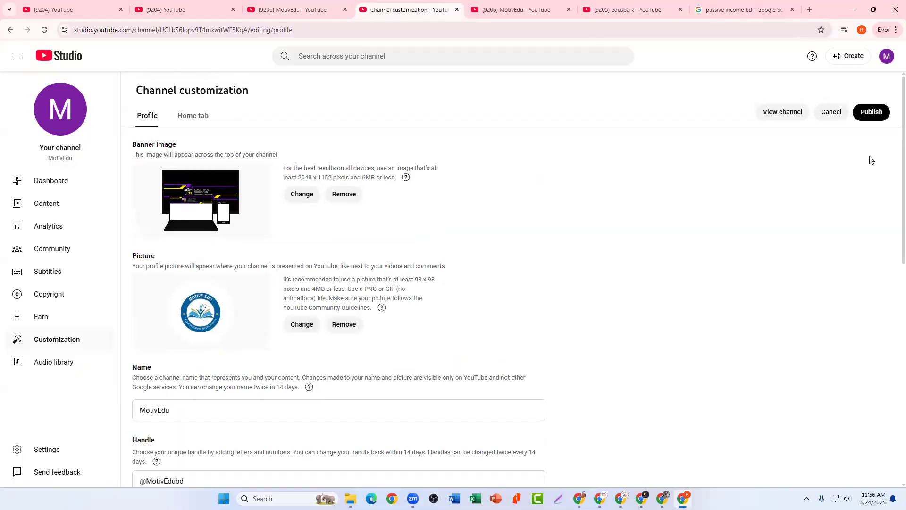
click(880, 115)
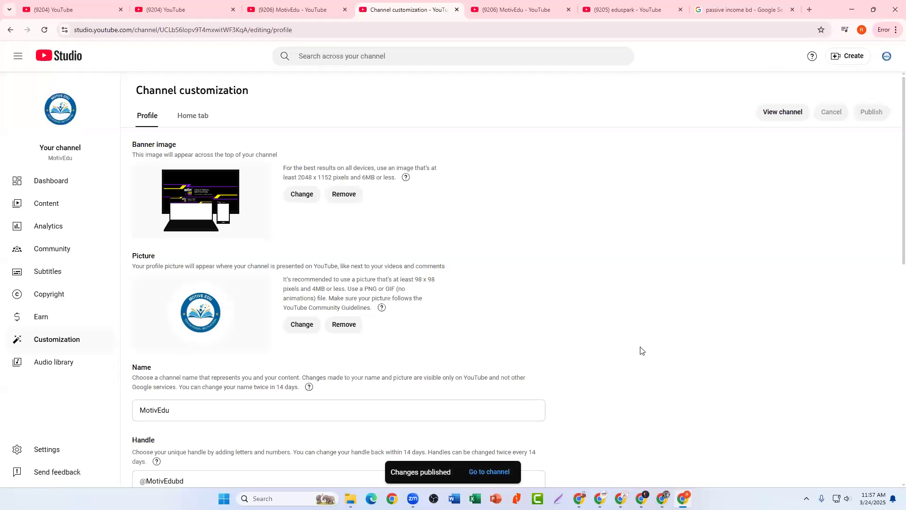
click(485, 467)
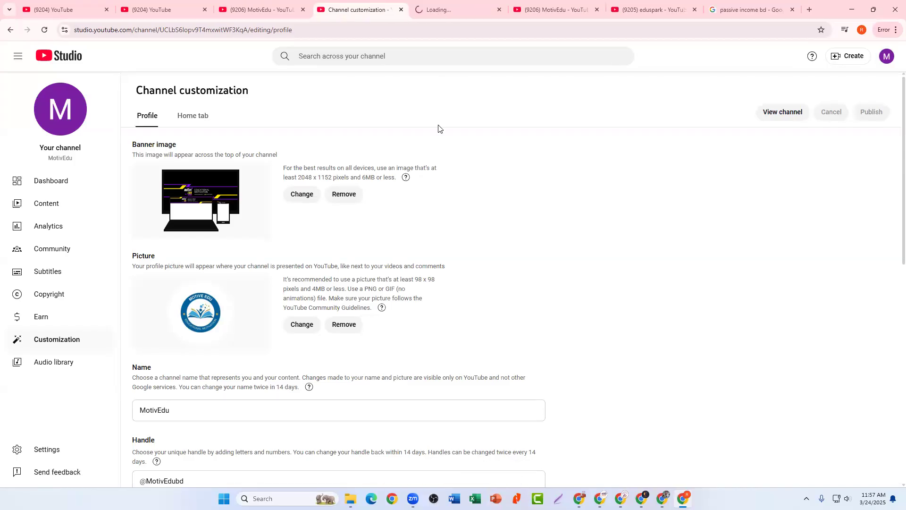
click(441, 5)
- Close the outdated MotivEdu and eduspark tabs and check the link and channel details in the channel's About information
click(598, 9)
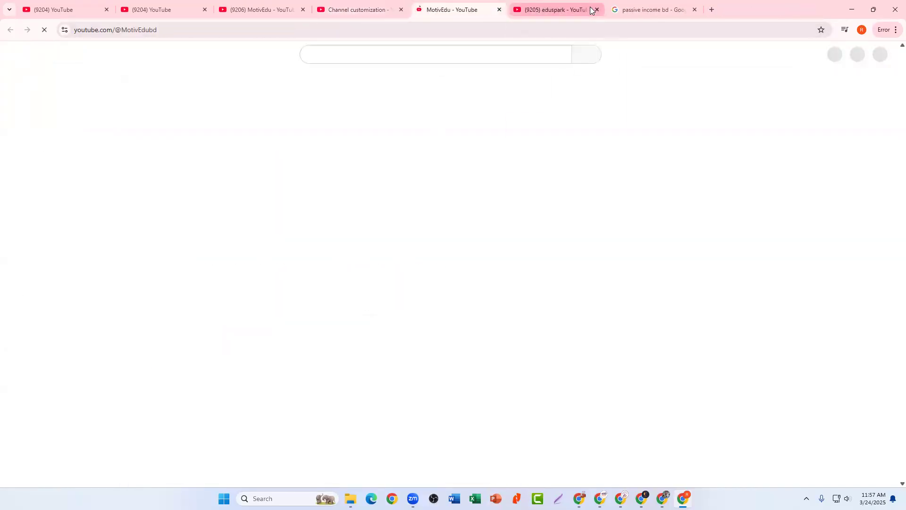
click(598, 10)
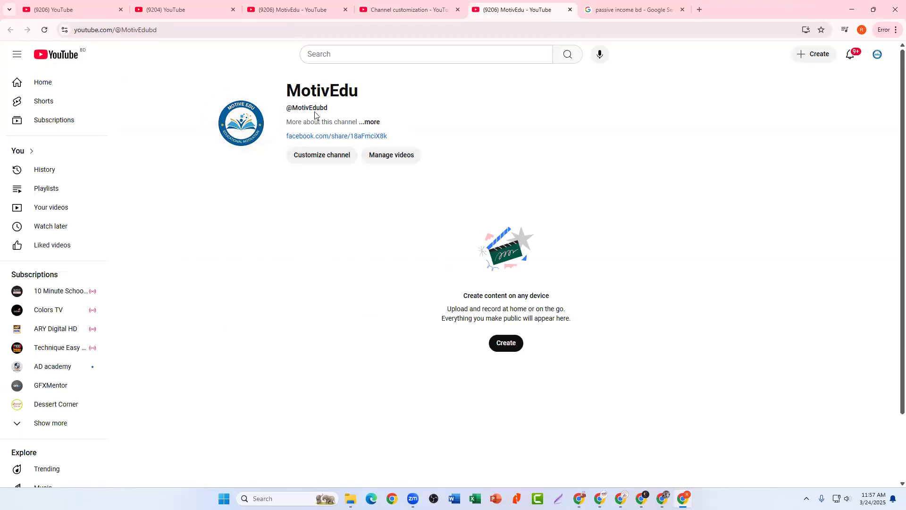
click(373, 122)
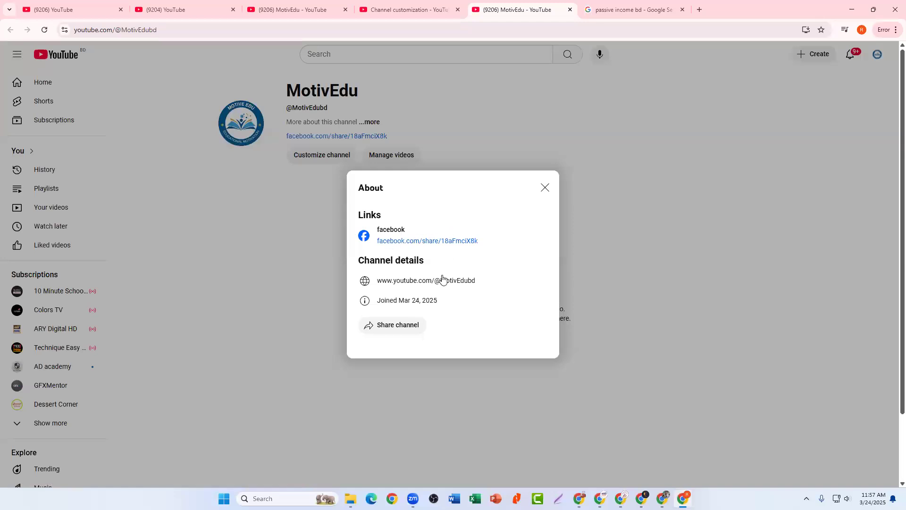
click(544, 189)
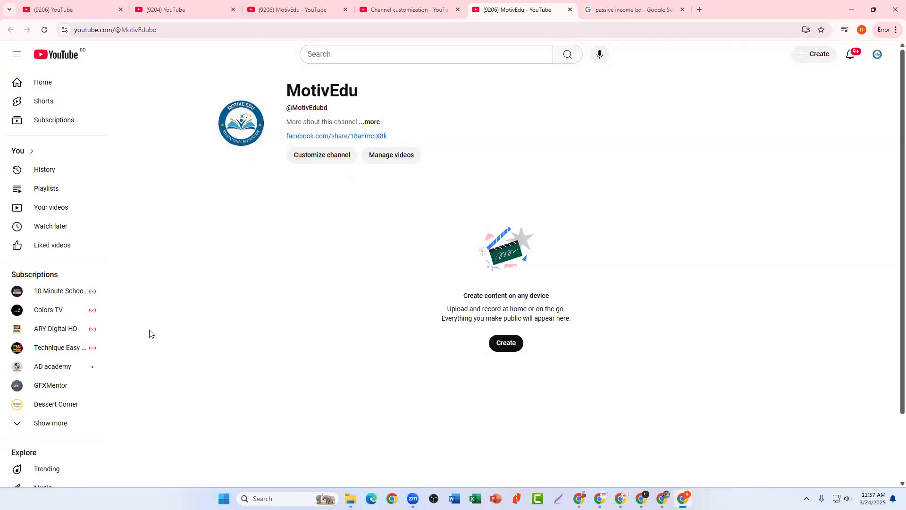
- Return to YouTube Studio and look over the channel dashboard and the channel content page
click(415, 7)
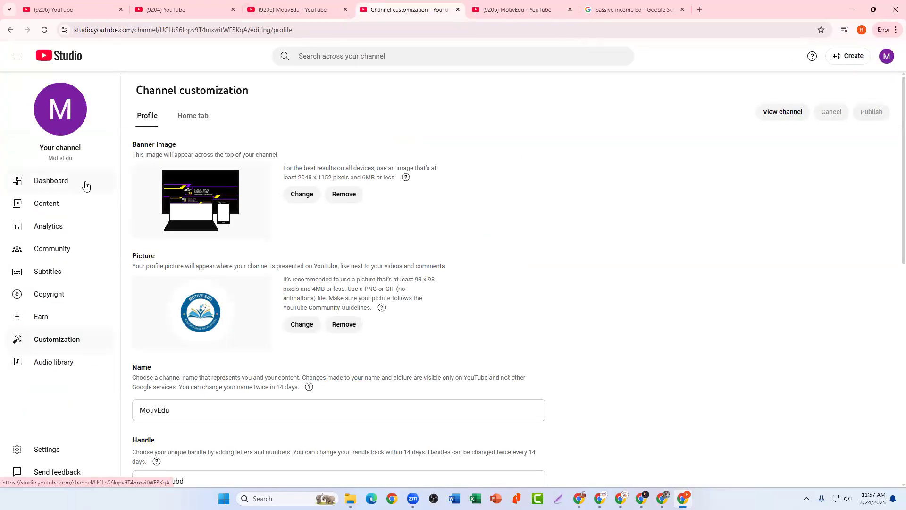
click(52, 183)
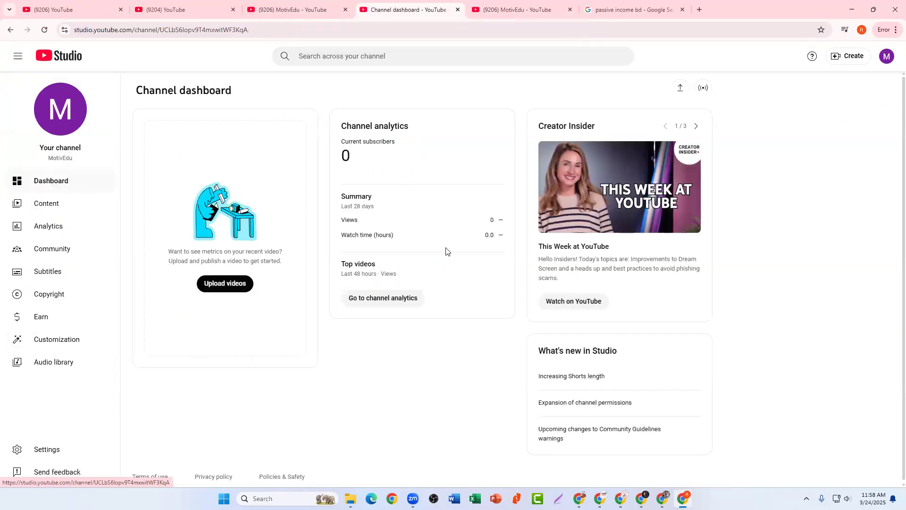
click(50, 205)
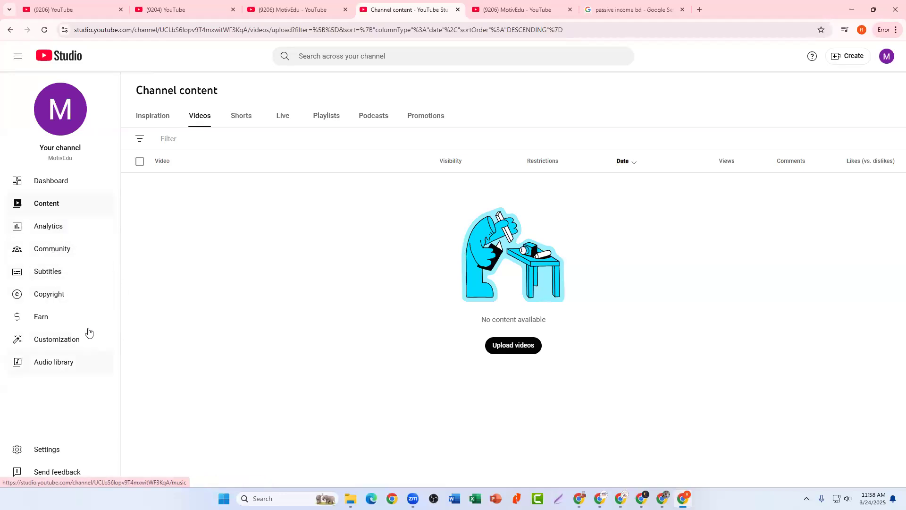
- Open the channel settings, look through the default currency options and open the upload defaults
click(48, 451)
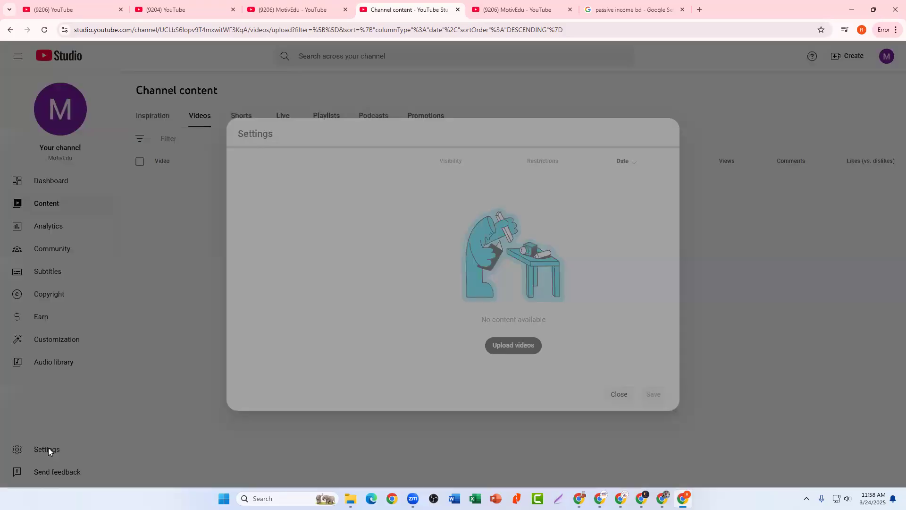
click(618, 394)
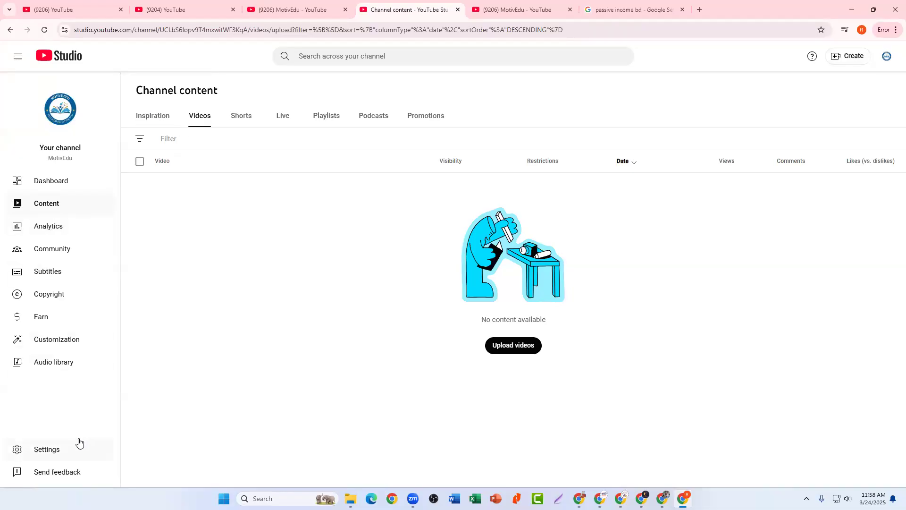
click(47, 450)
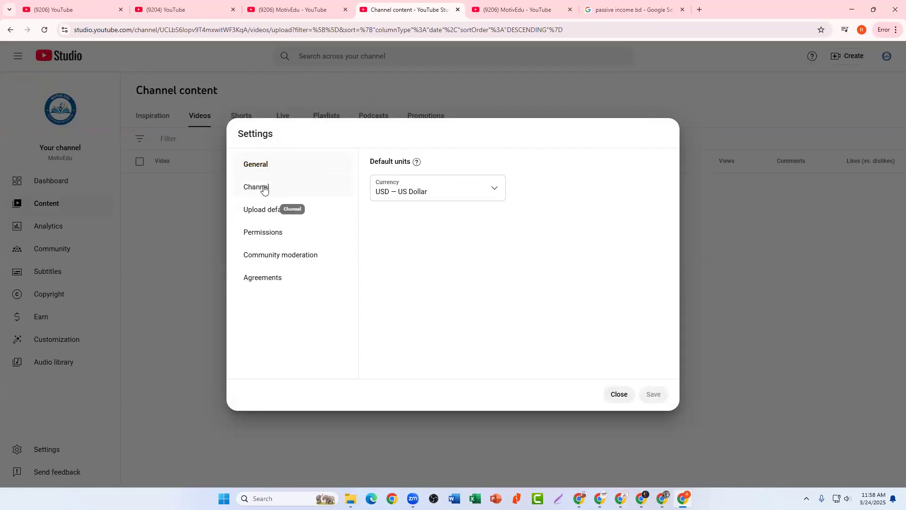
click(496, 190)
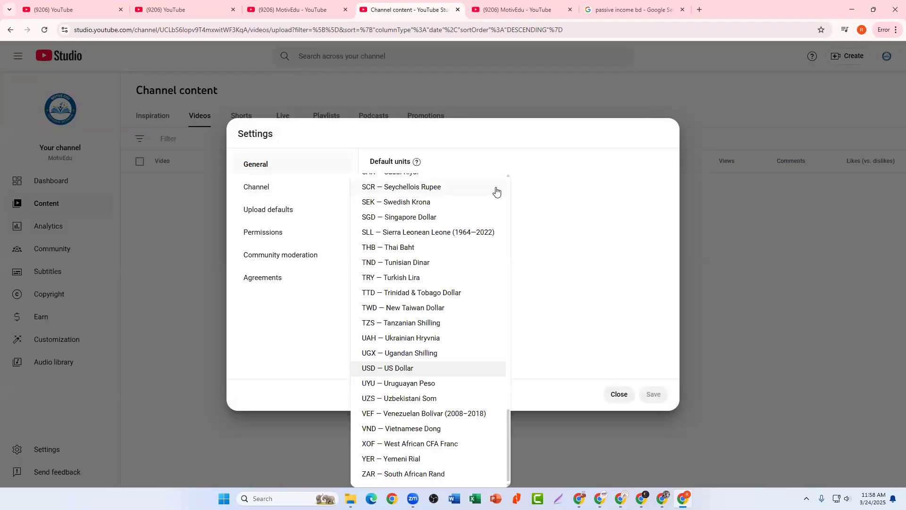
click(526, 177)
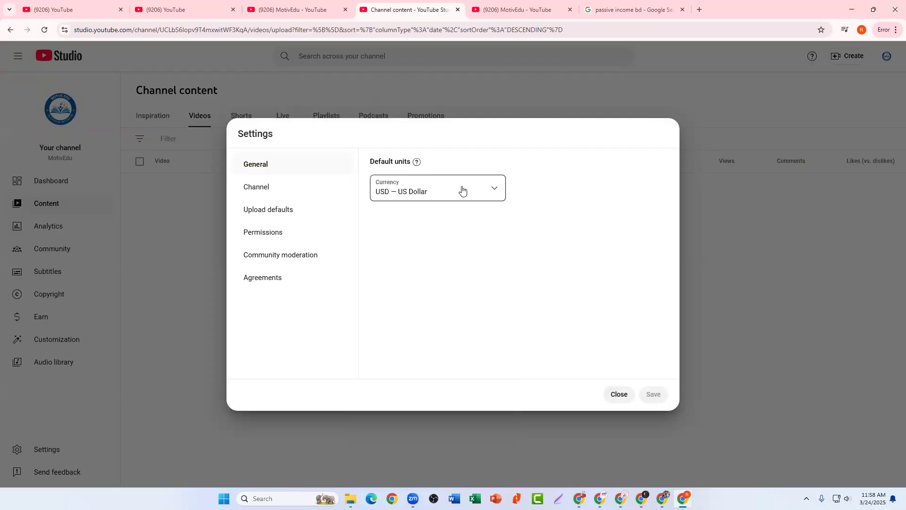
click(499, 189)
click(592, 194)
click(267, 210)
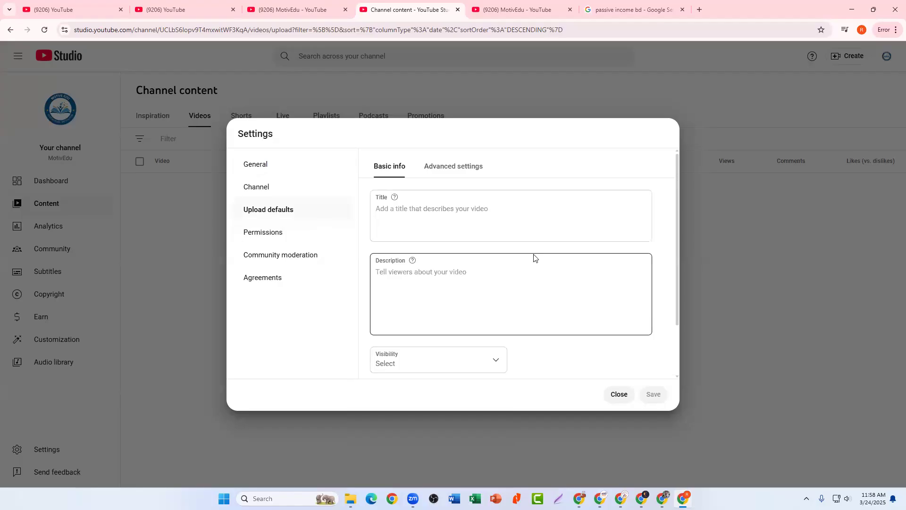
- Examine the title, description, visibility and tags fields in the basic info of the upload defaults
click(380, 210)
click(402, 279)
scroll(414, 279, down, 2)
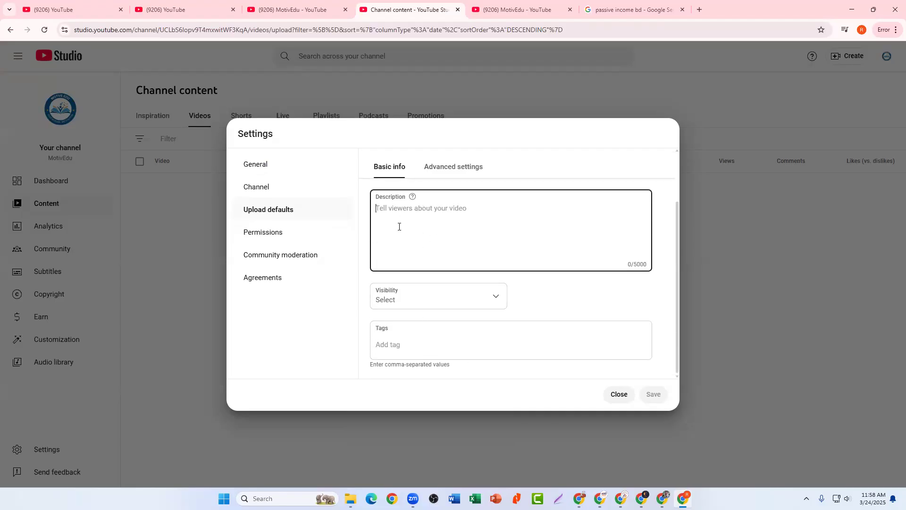
scroll(504, 241, up, 2)
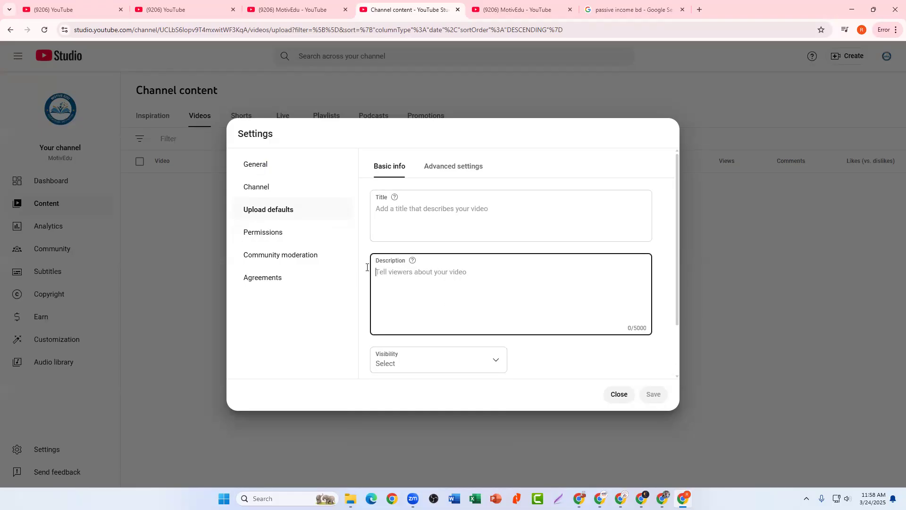
- Review the channel permissions, check the access roles offered for an invitation, and leave the invitation without sending it
click(251, 232)
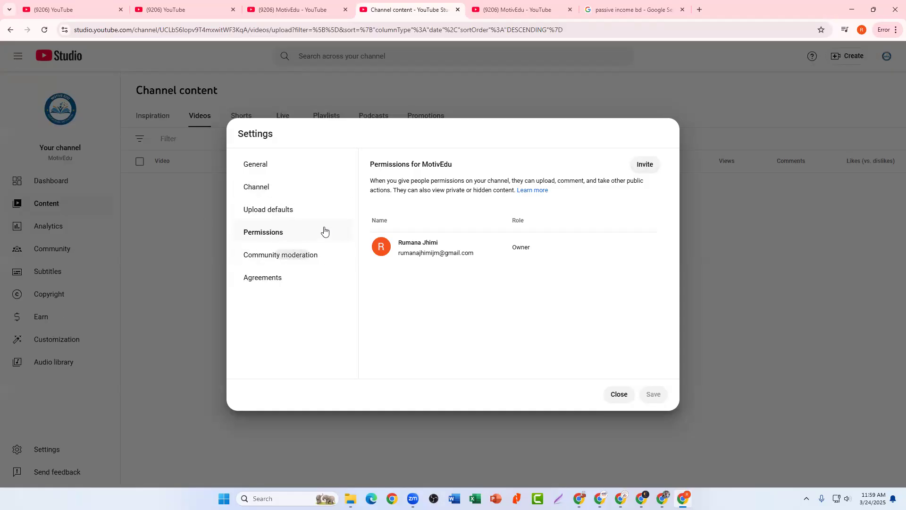
click(649, 165)
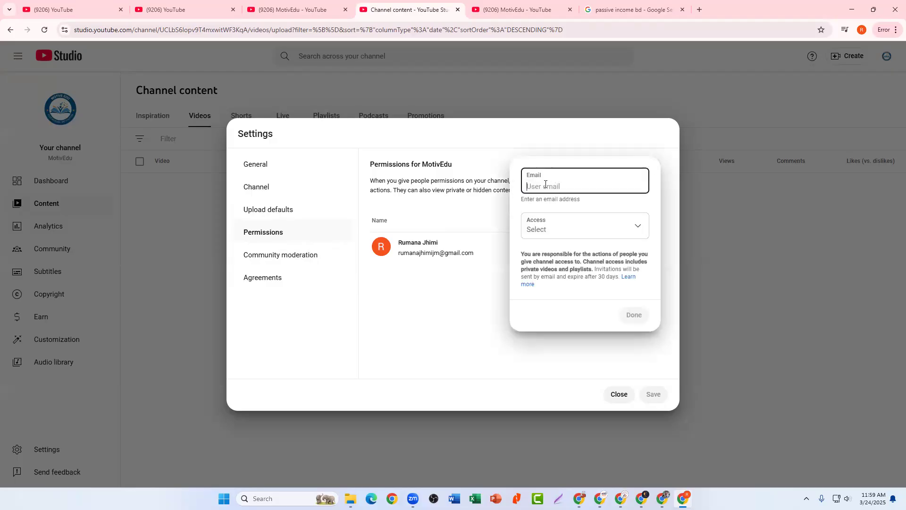
click(640, 230)
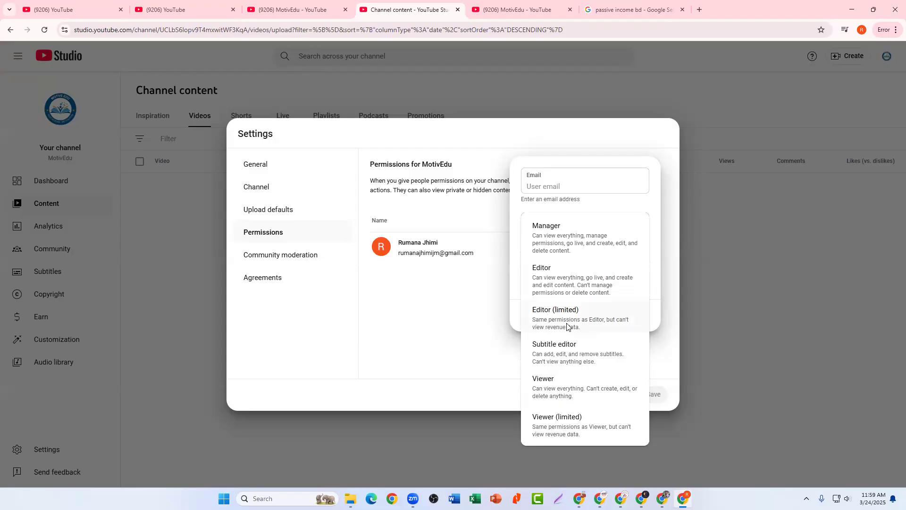
click(429, 283)
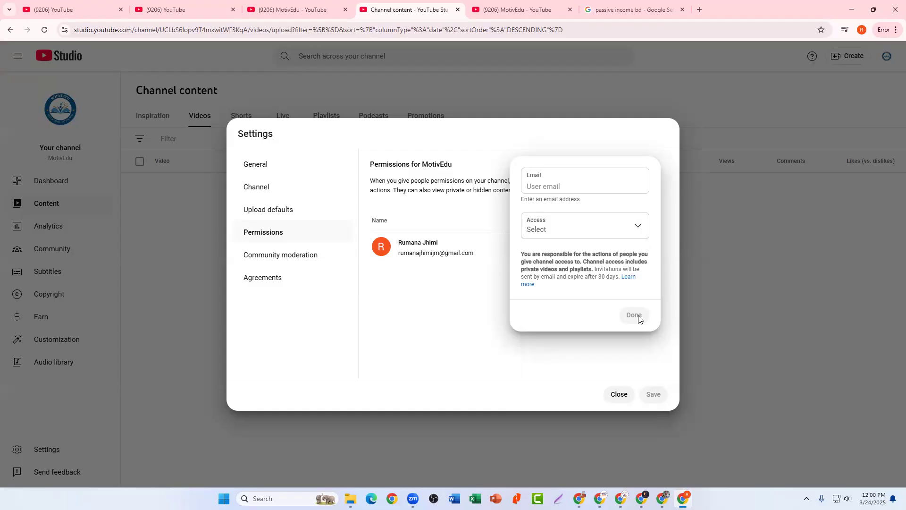
click(431, 299)
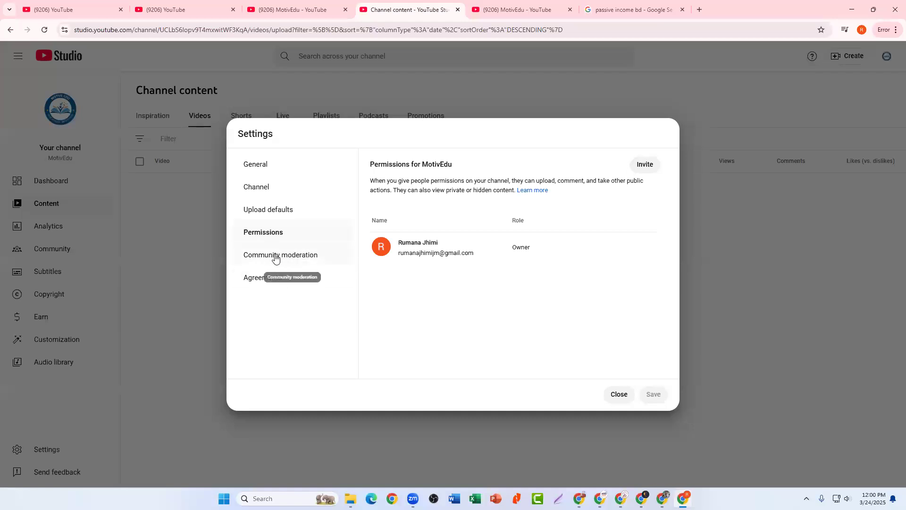
- Review the community moderation filters and defaults and the agreements, and close the channel settings
click(291, 257)
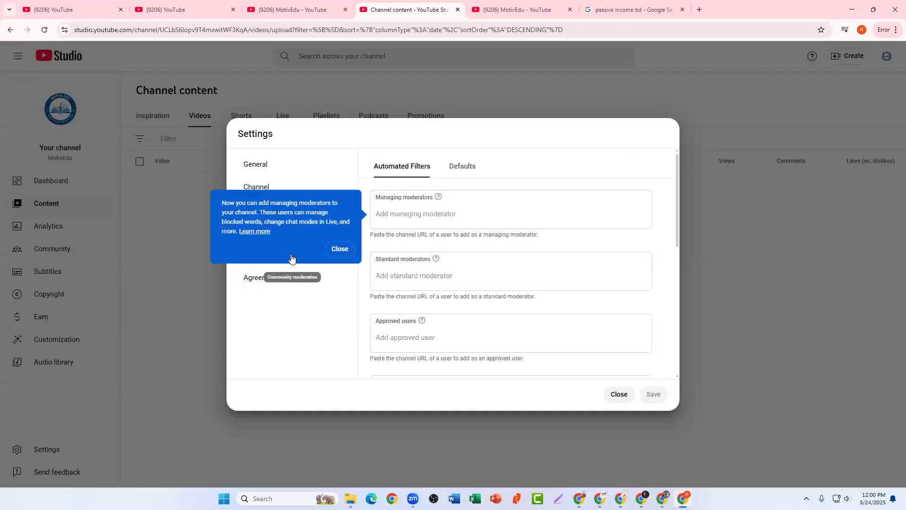
click(471, 166)
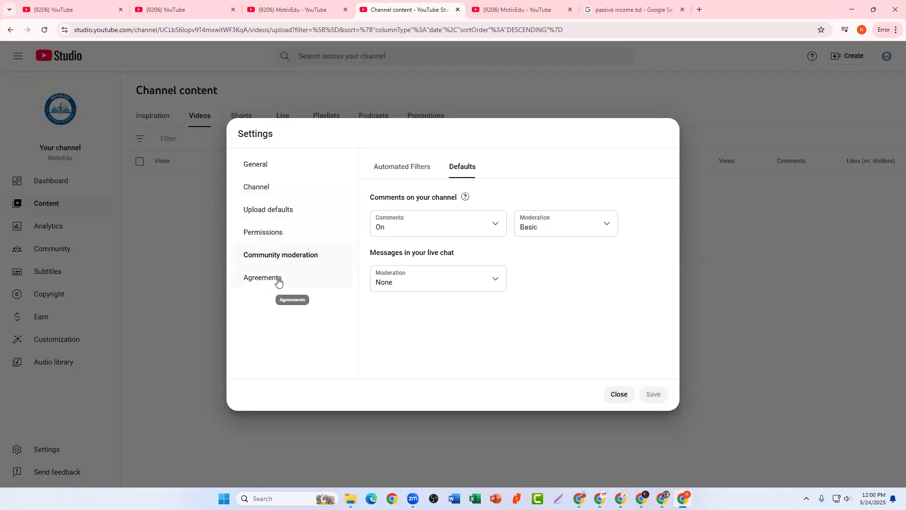
click(263, 282)
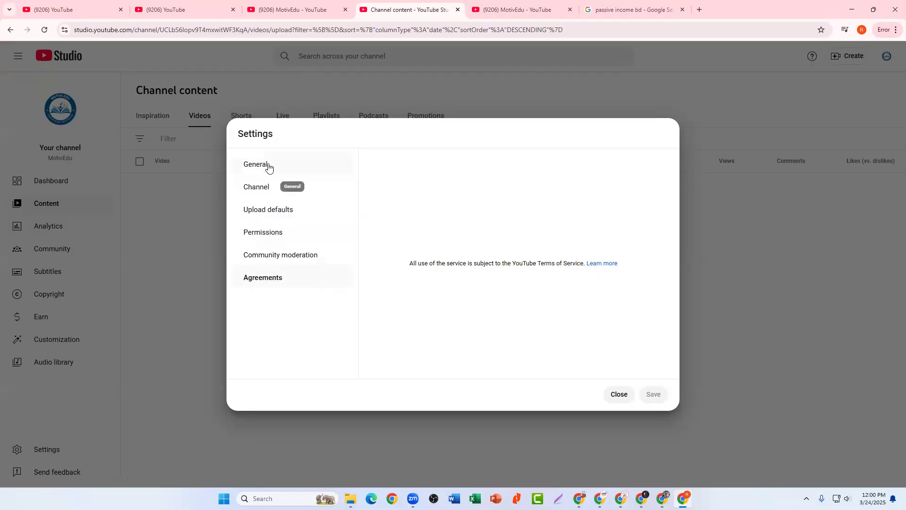
click(618, 394)
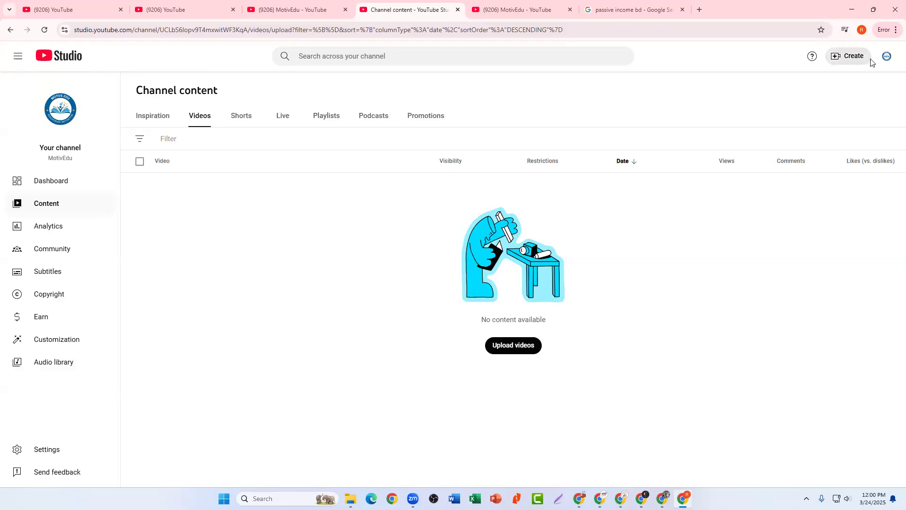
- Open the MotivEdu channel page from YouTube Studio and look over its banner, profile details and content area
click(887, 56)
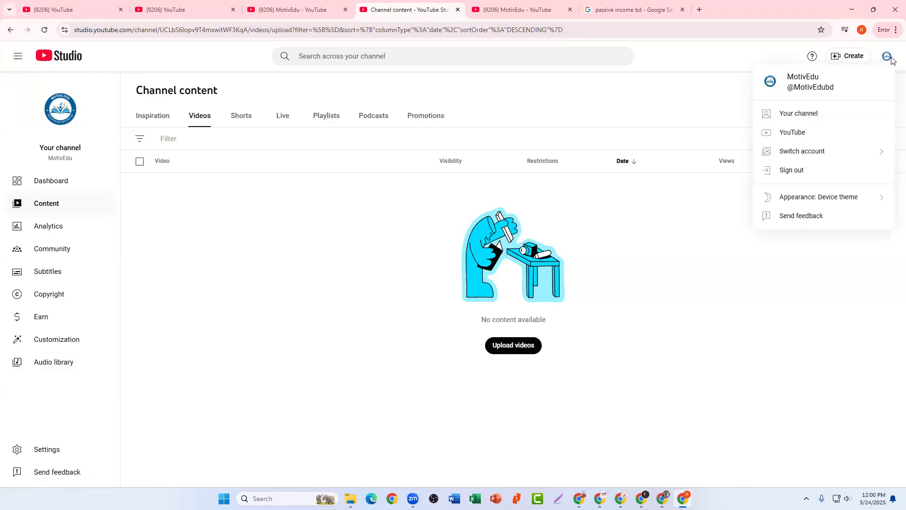
click(803, 115)
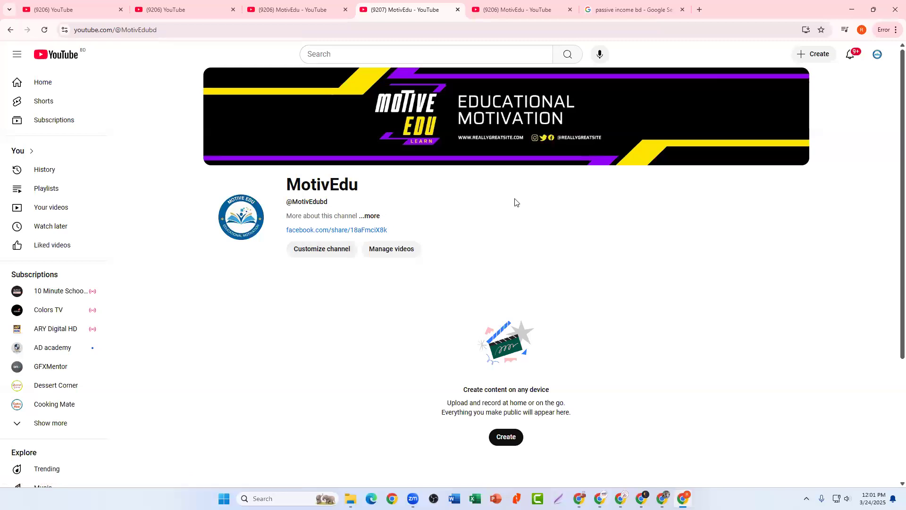
scroll(71, 380, down, 4)
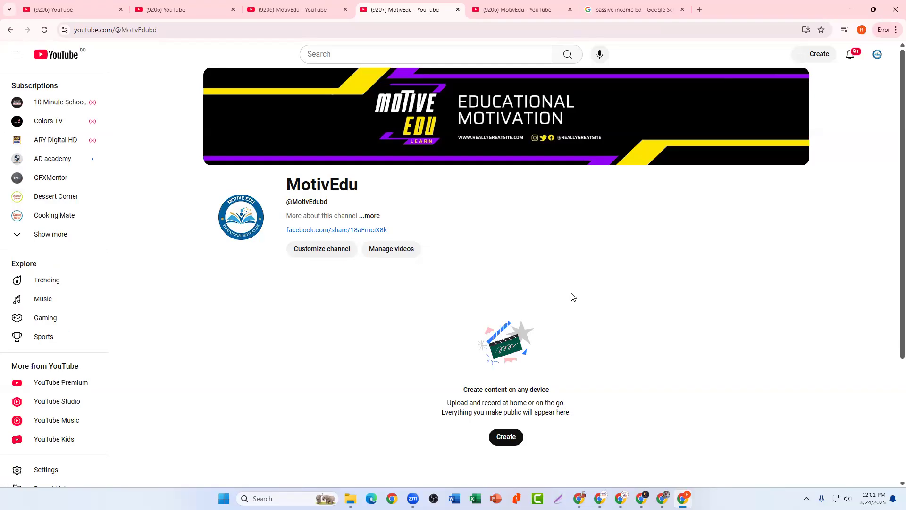
scroll(52, 199, up, 4)
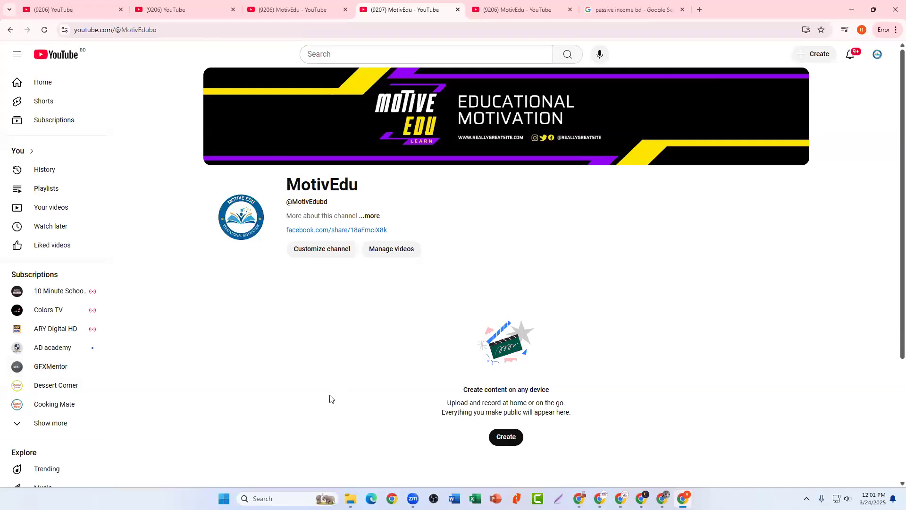
scroll(340, 399, down, 2)
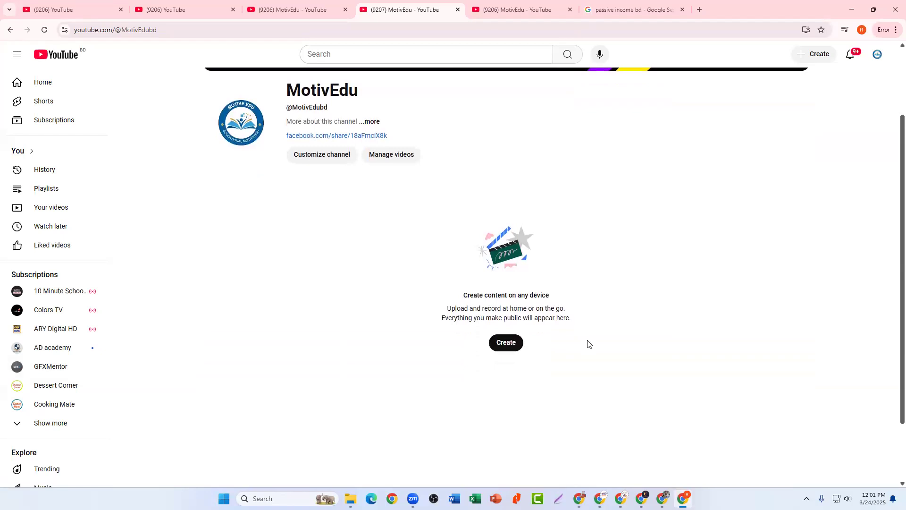
scroll(697, 290, up, 2)
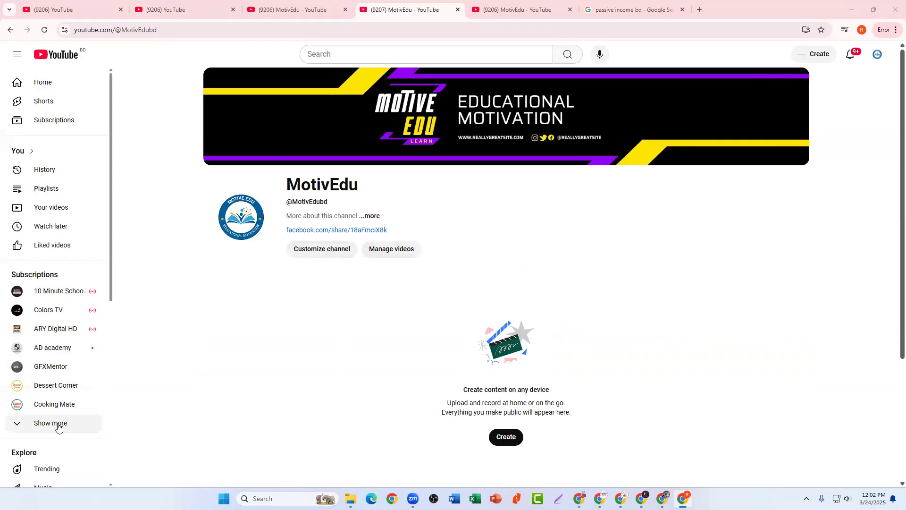
scroll(66, 427, down, 2)
scroll(71, 410, down, 2)
scroll(87, 408, down, 3)
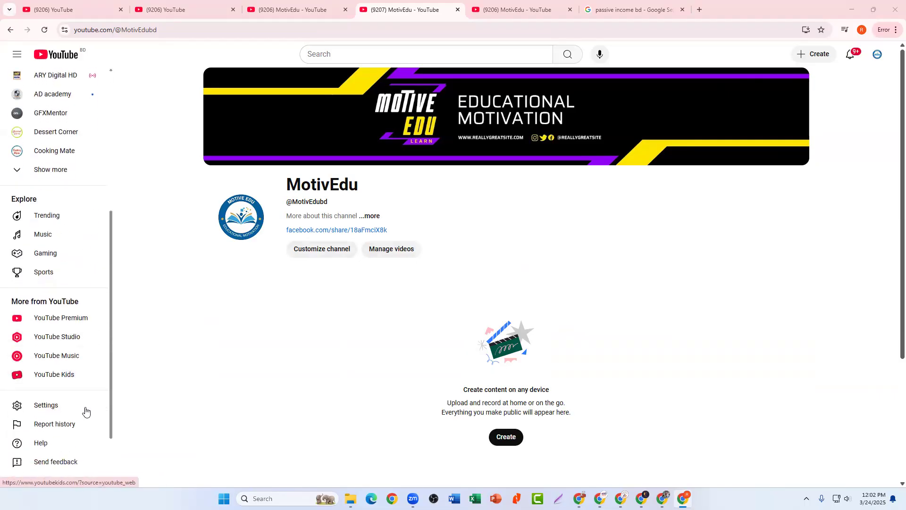
scroll(75, 409, up, 3)
scroll(71, 409, up, 4)
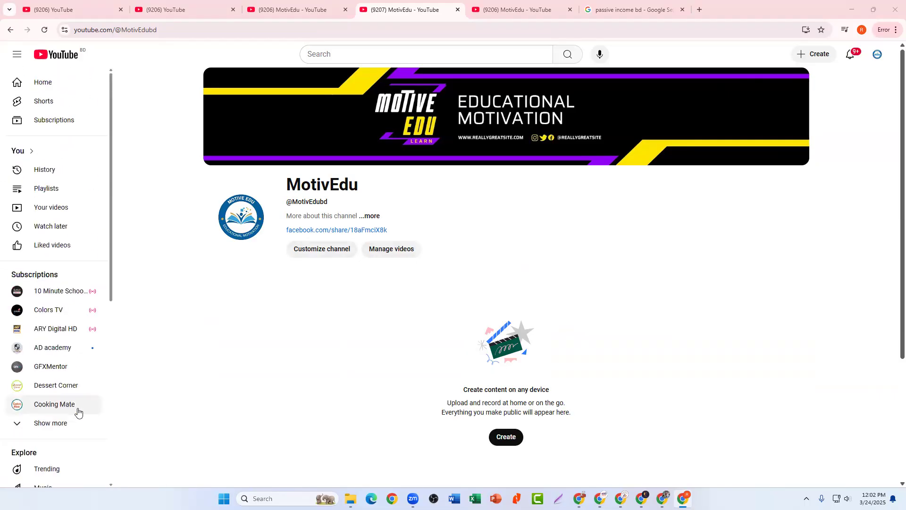